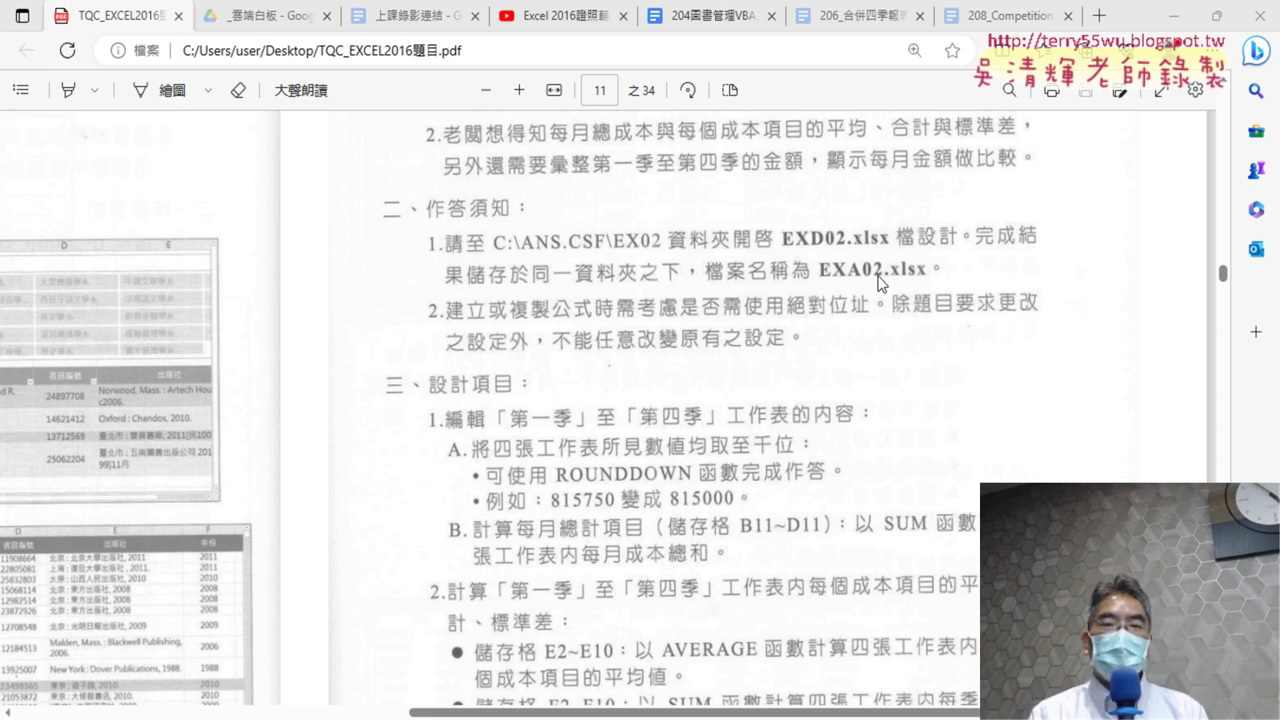
- Read the 206 exercise requirements in the PDF, covering the 第一季 to 第四季 calculations and the 年度報表 consolidation
{"action": "scroll", "coordinate": [888, 284], "scroll_direction": "down", "scroll_amount": 2}
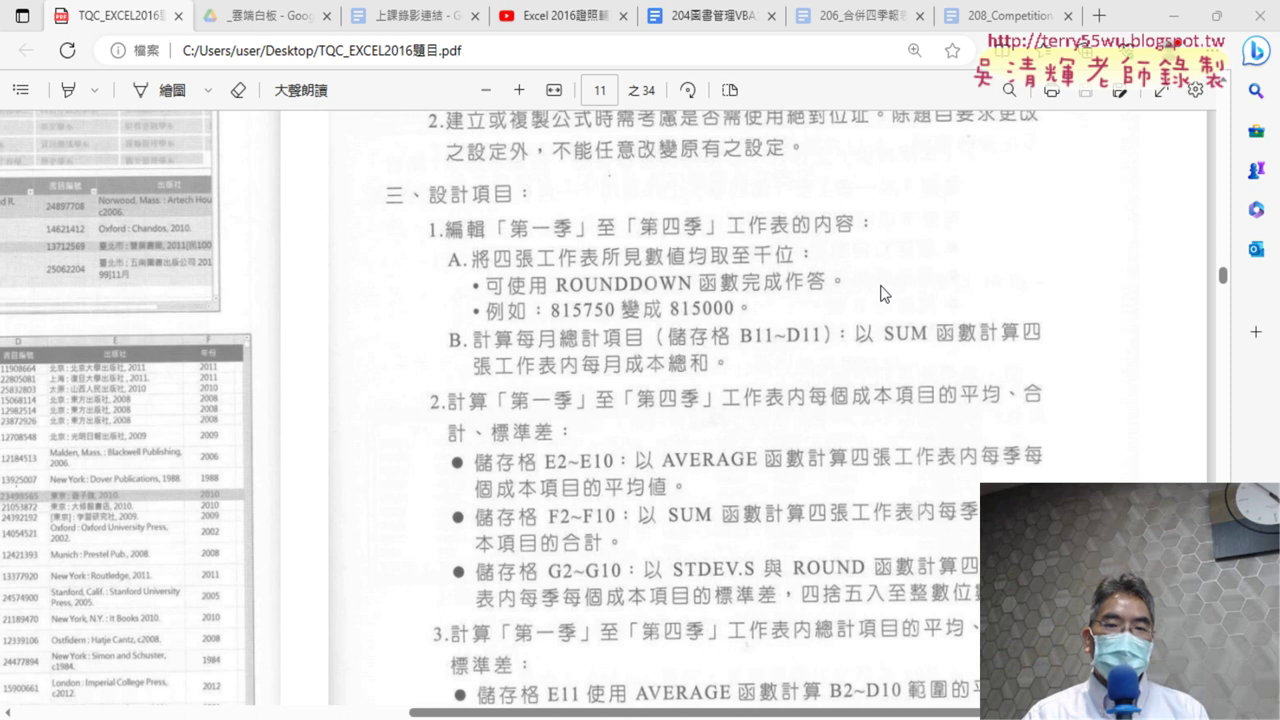
{"action": "scroll", "coordinate": [792, 305], "scroll_direction": "down", "scroll_amount": 1}
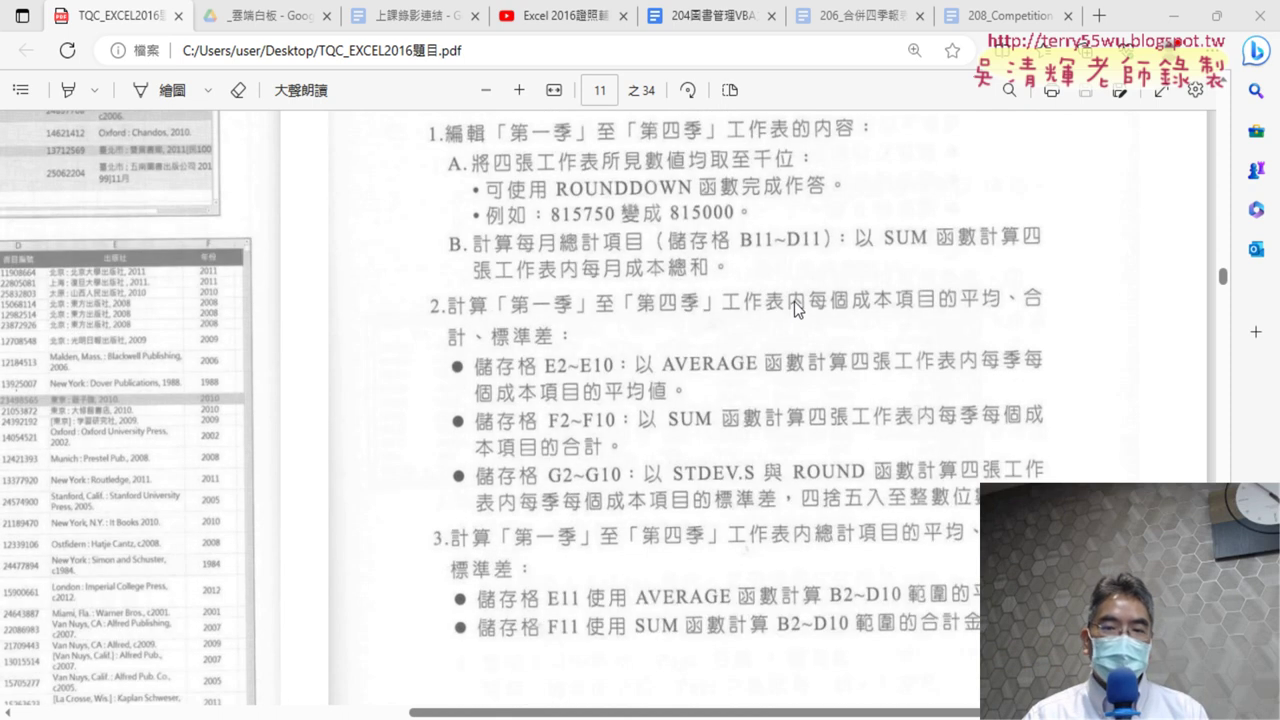
{"action": "scroll", "coordinate": [503, 654], "scroll_direction": "down", "scroll_amount": 10}
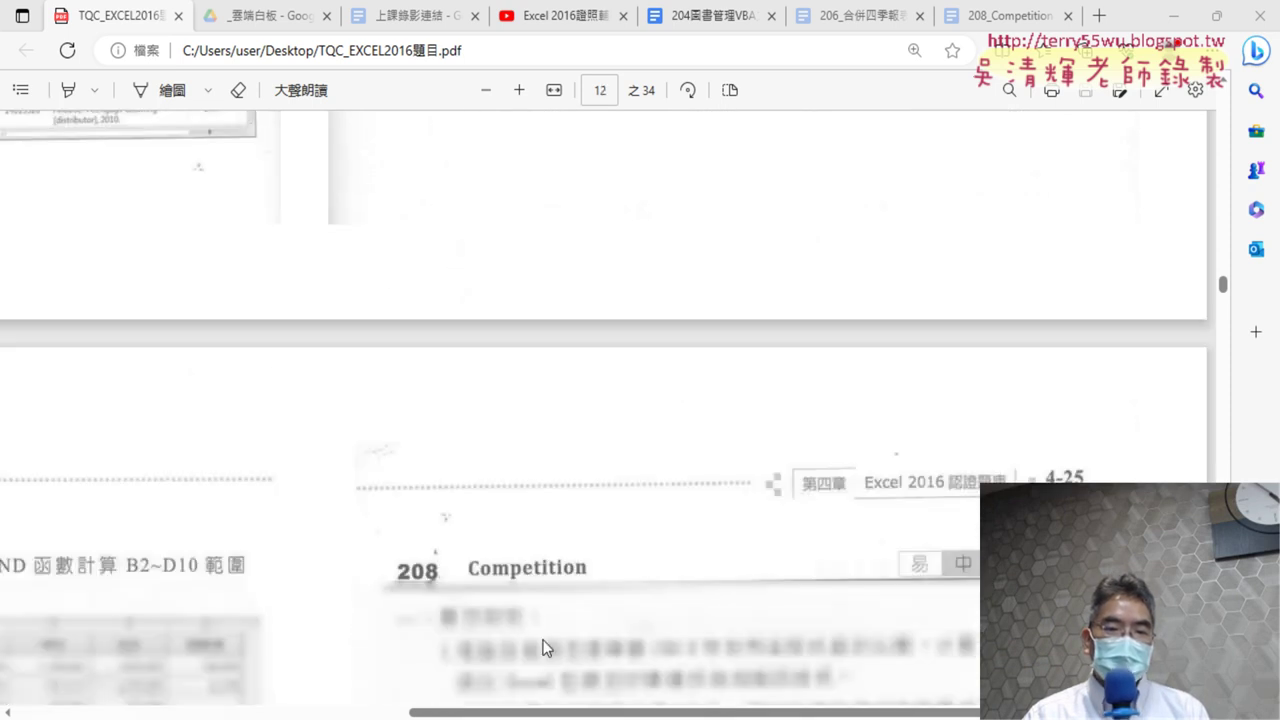
{"action": "left_click_drag", "start_coordinate": [514, 714], "coordinate": [178, 697]}
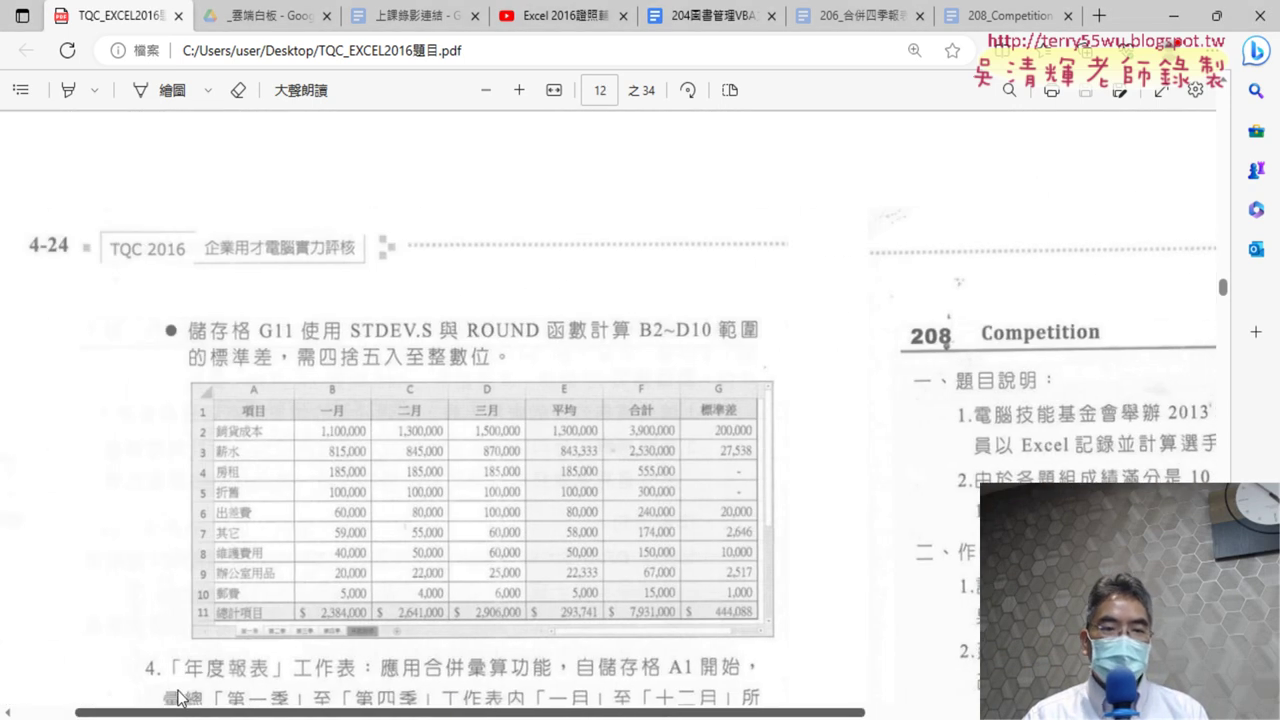
{"action": "scroll", "coordinate": [318, 555], "scroll_direction": "down", "scroll_amount": 4}
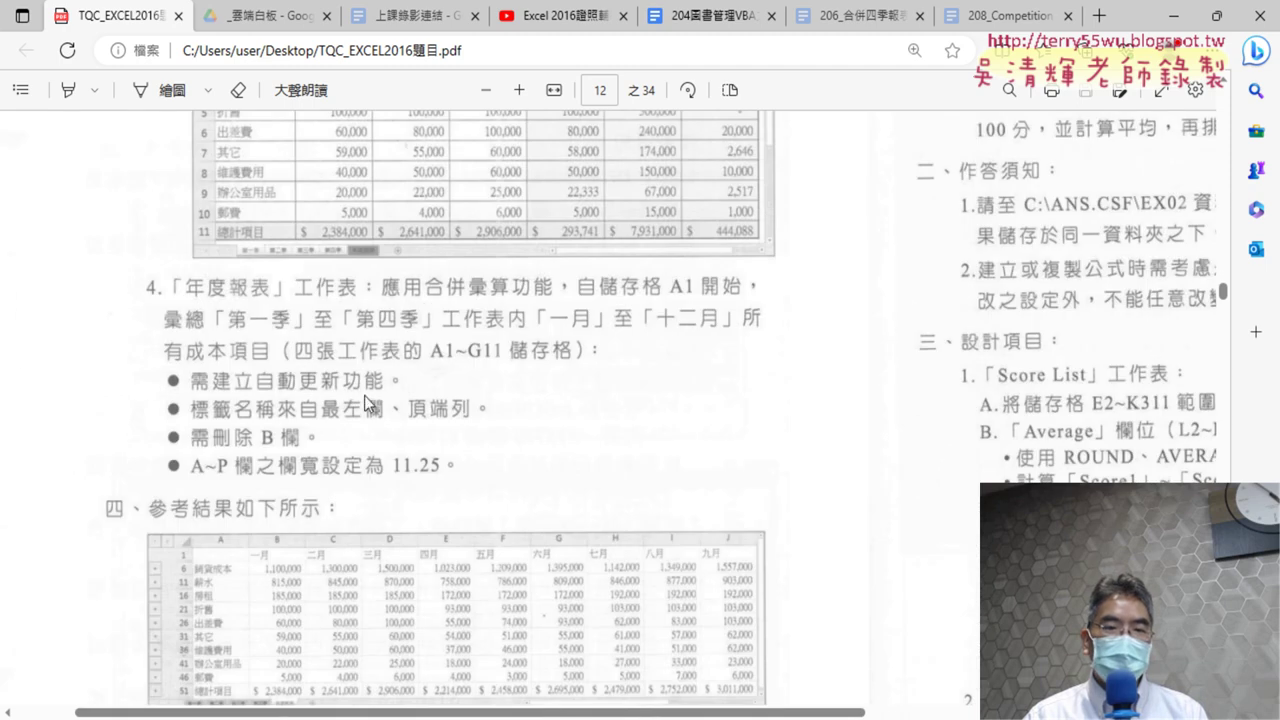
{"action": "scroll", "coordinate": [367, 431], "scroll_direction": "up", "scroll_amount": 10}
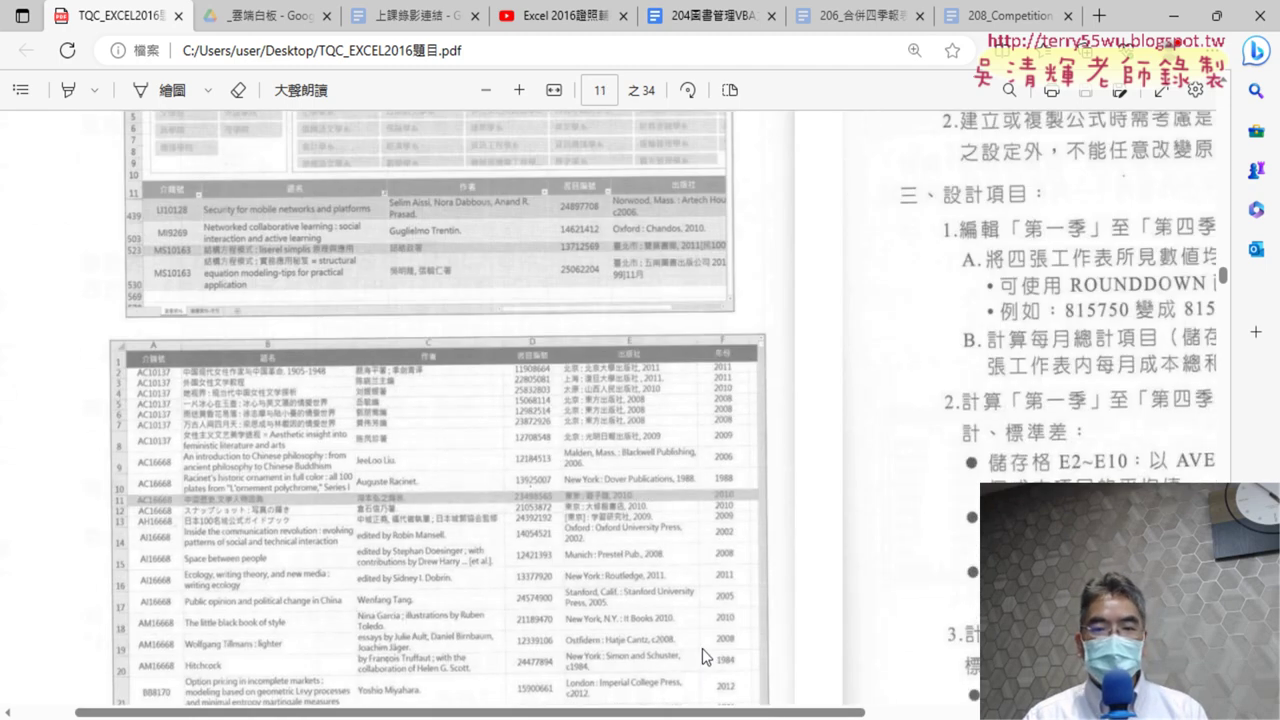
{"action": "left_click_drag", "start_coordinate": [686, 712], "coordinate": [1022, 712]}
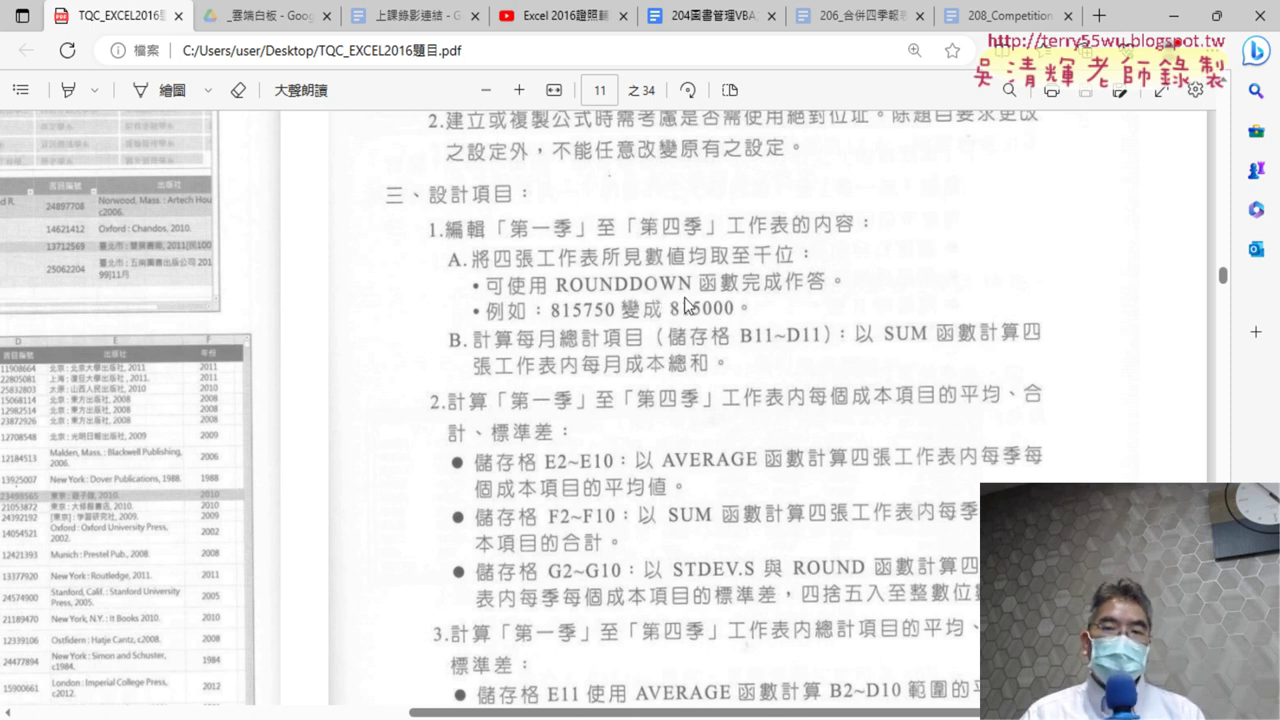
- Switch to the EXD02 workbook in Excel and review the quarterly worksheets, ending on 第一季
{"action": "left_click", "coordinate": [1162, 16]}
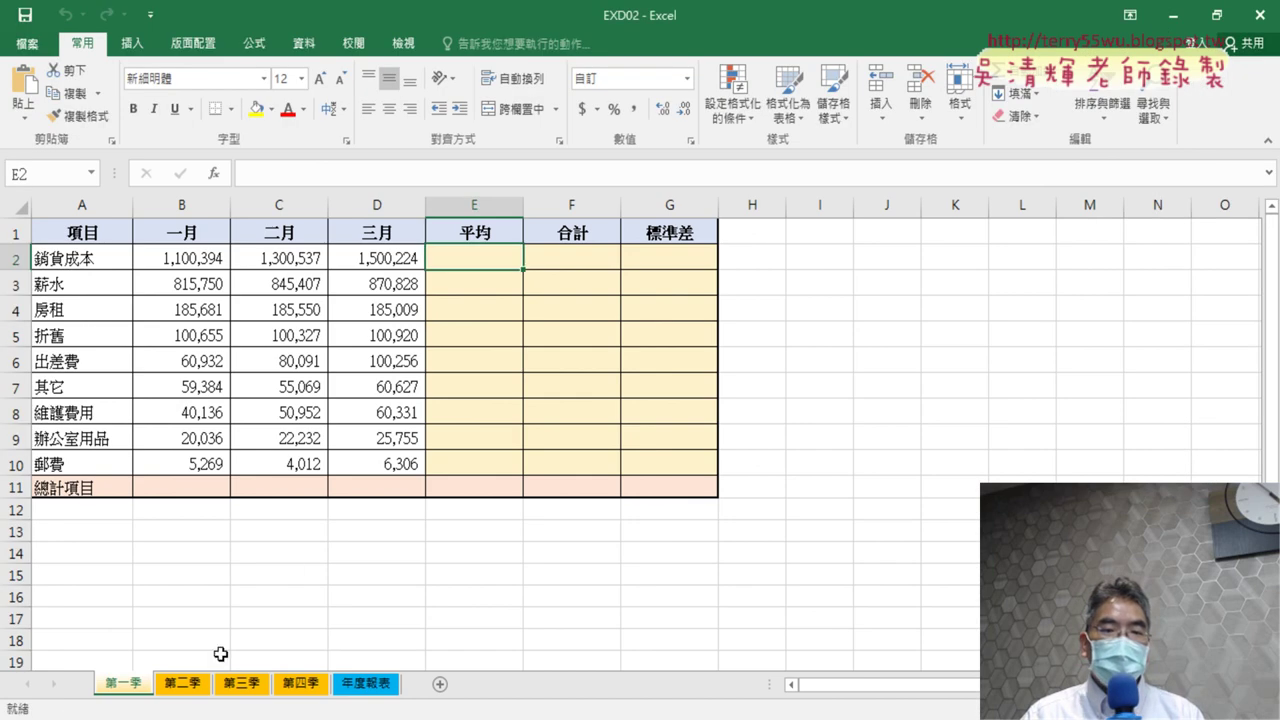
{"action": "left_click", "coordinate": [201, 688]}
{"action": "left_click", "coordinate": [232, 690]}
{"action": "left_click", "coordinate": [284, 688]}
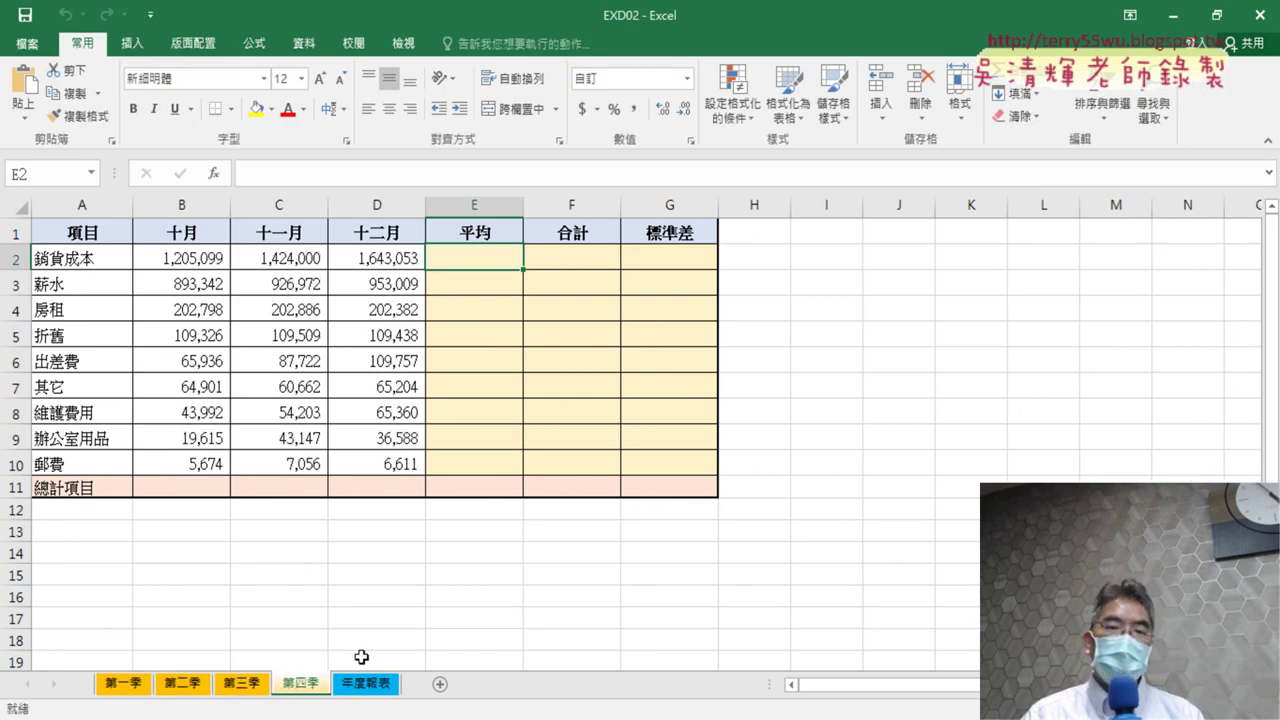
{"action": "left_click", "coordinate": [126, 686]}
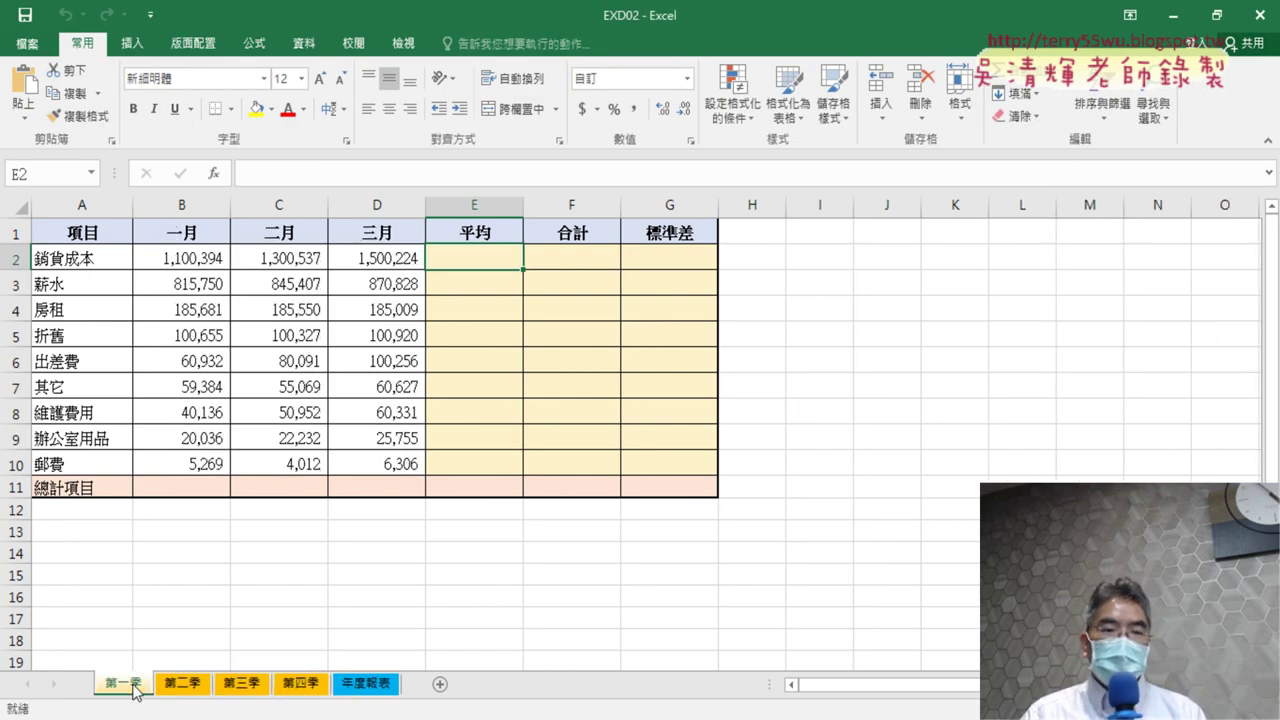
- Examine the last three digits of the value in cell B2 on 第一季, leaving the cell unedited
{"action": "double_click", "coordinate": [207, 259]}
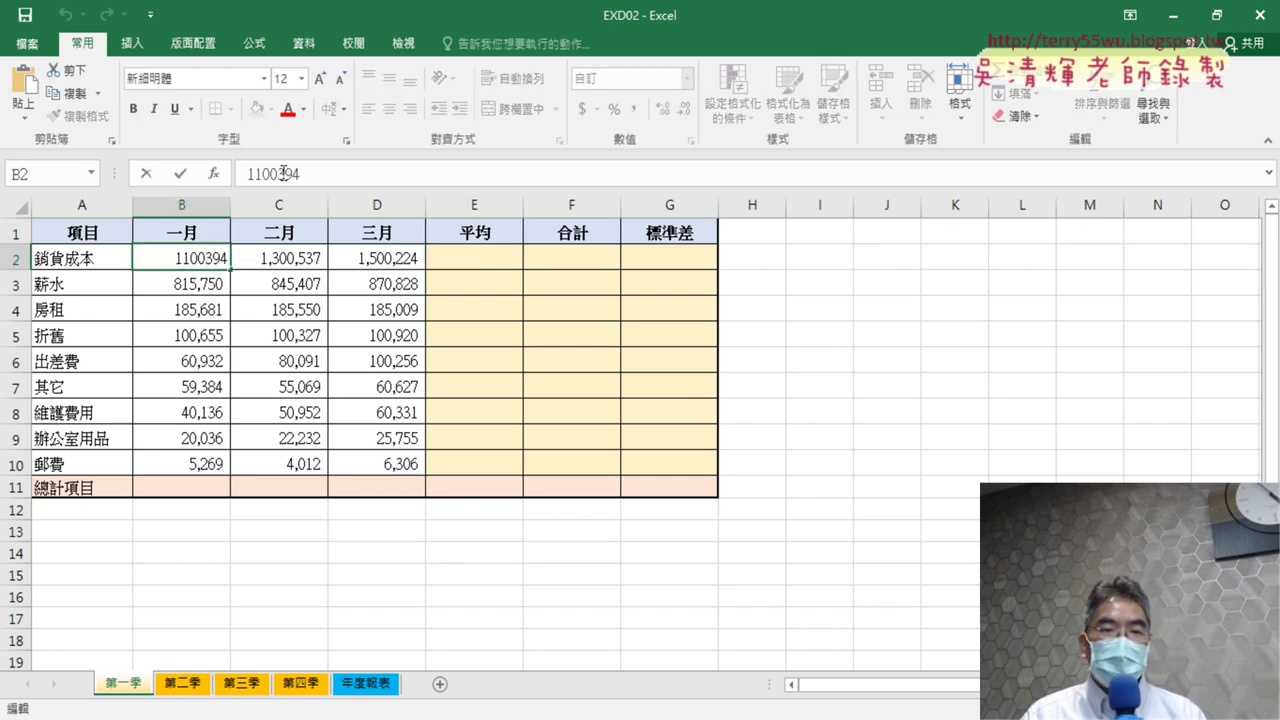
{"action": "left_click_drag", "start_coordinate": [278, 174], "coordinate": [308, 174]}
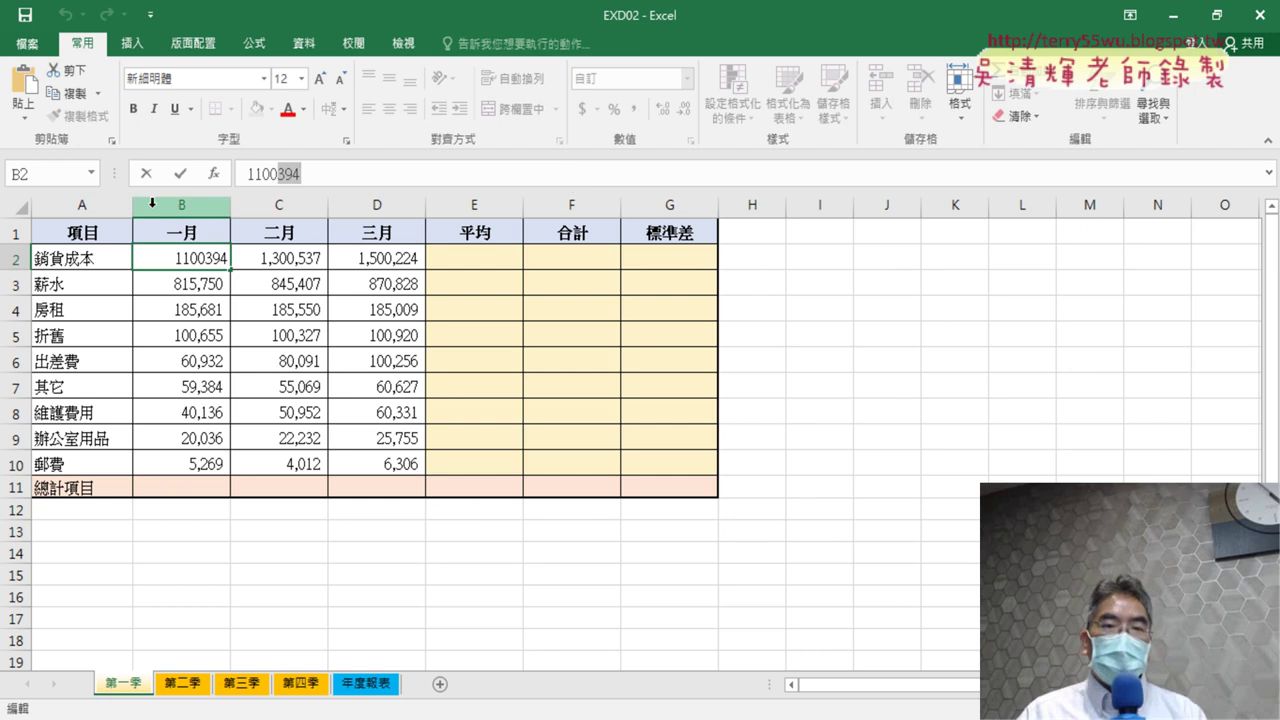
{"action": "left_click", "coordinate": [146, 174]}
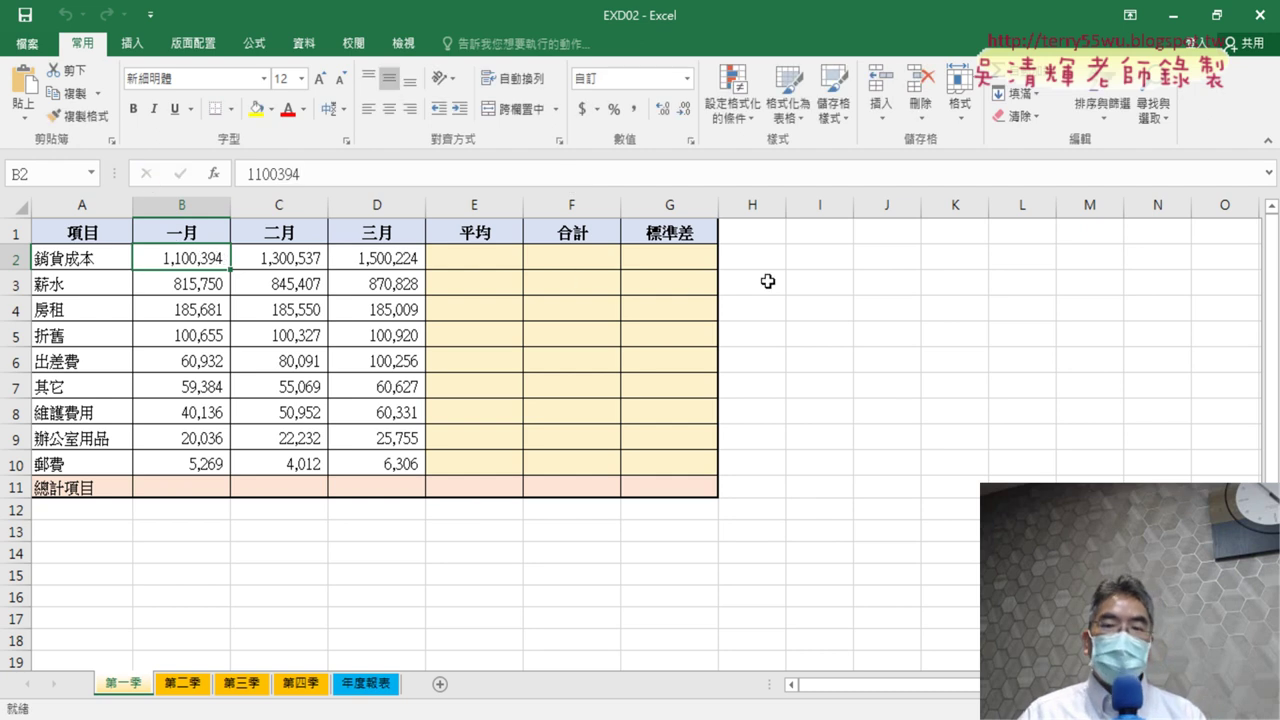
- Insert the ROUNDDOWN function from the 數學與三角函數 category into cell I2 of the 第一季 sheet
{"action": "left_click", "coordinate": [818, 257]}
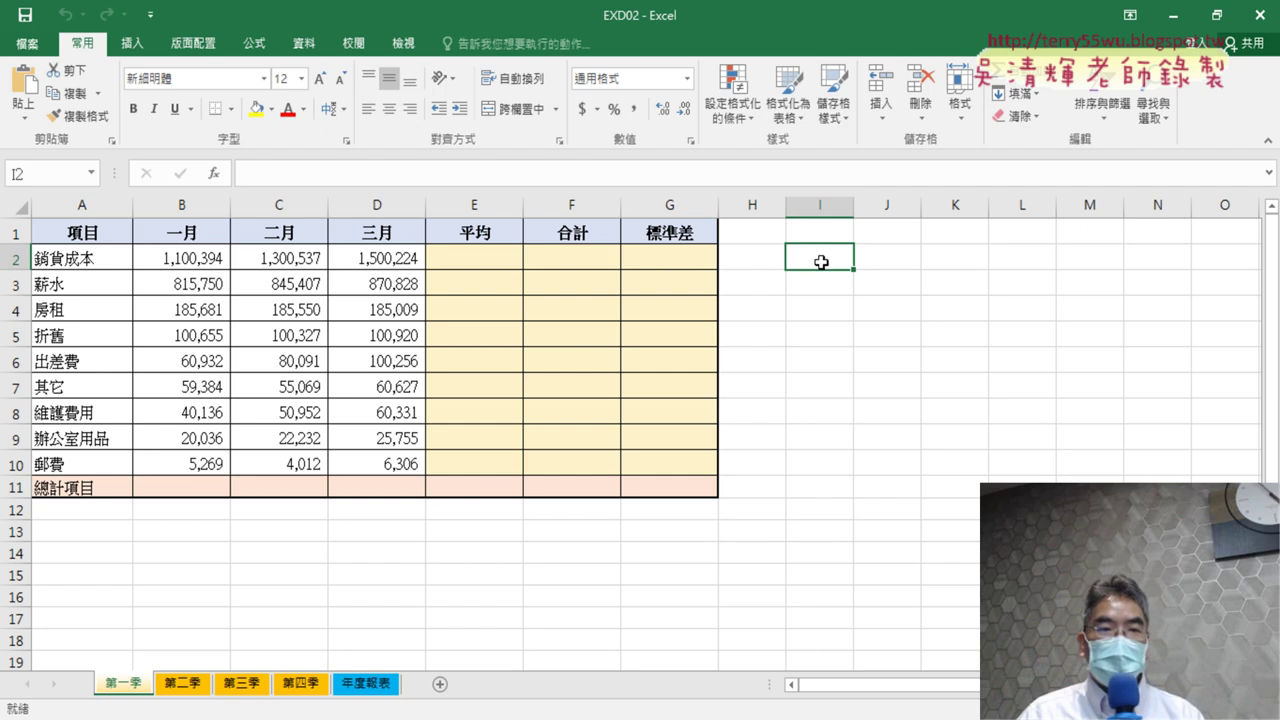
{"action": "left_click", "coordinate": [213, 176]}
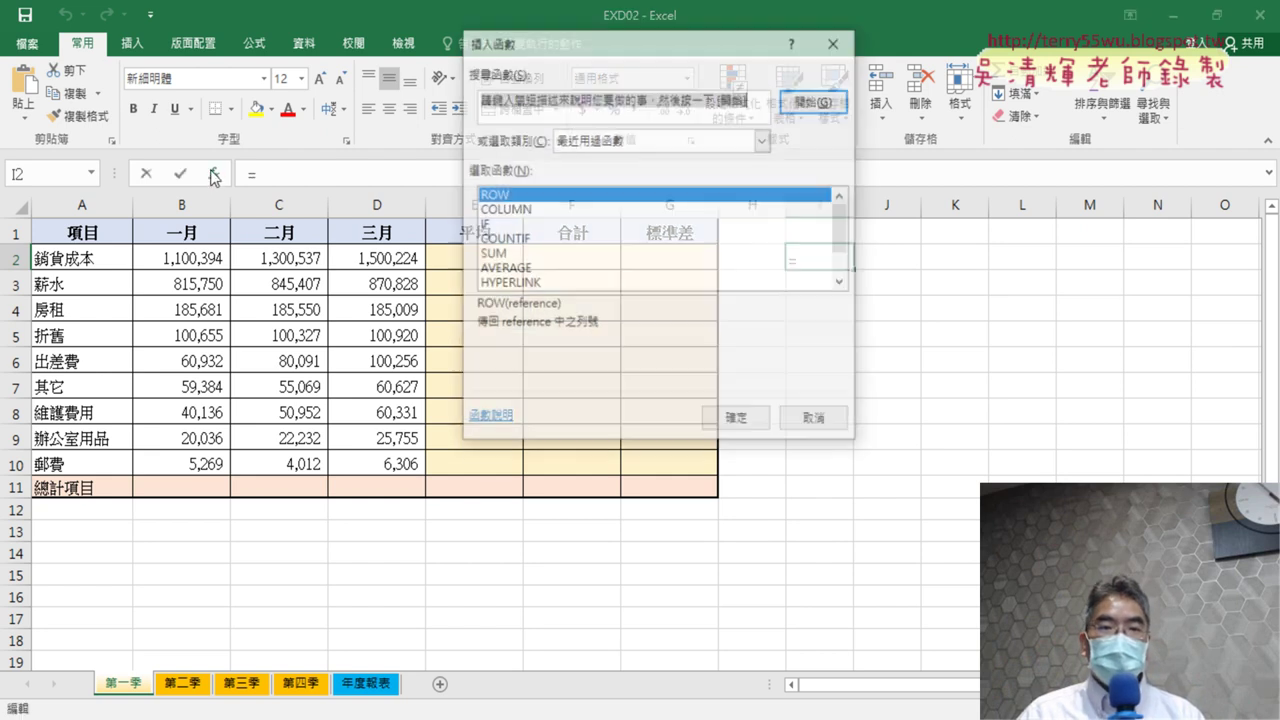
{"action": "left_click", "coordinate": [686, 140]}
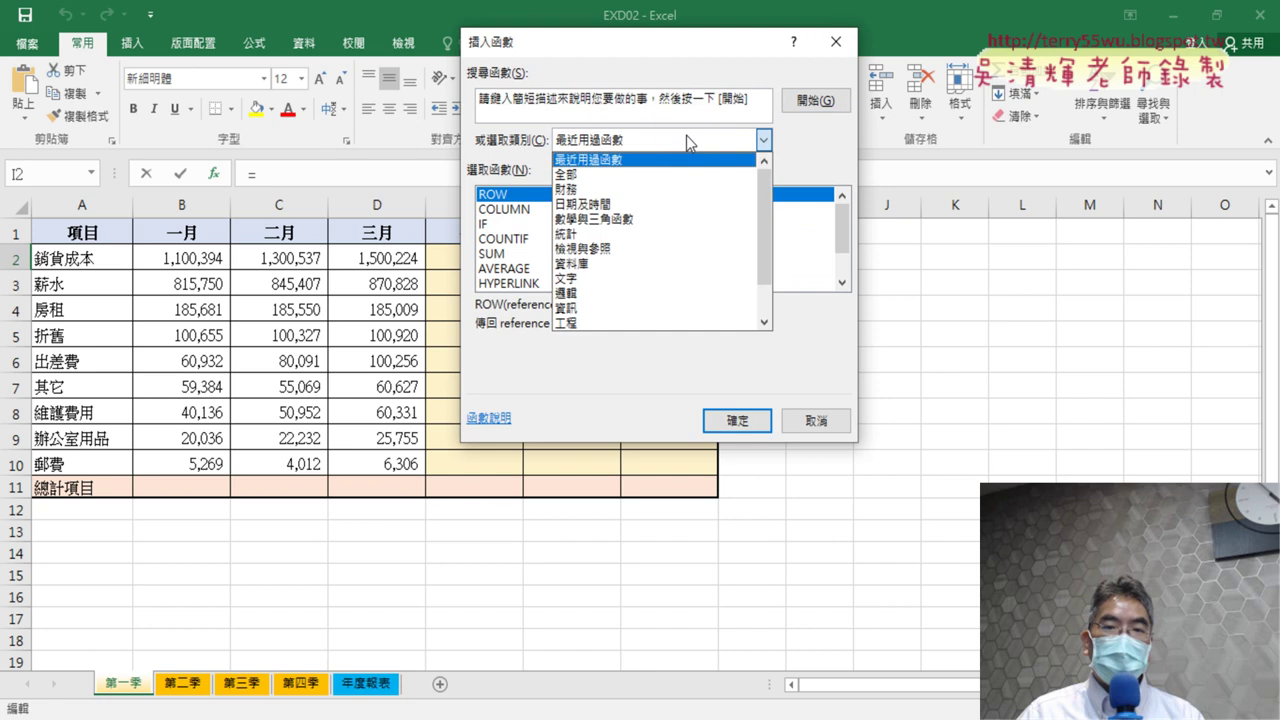
{"action": "left_click", "coordinate": [645, 219]}
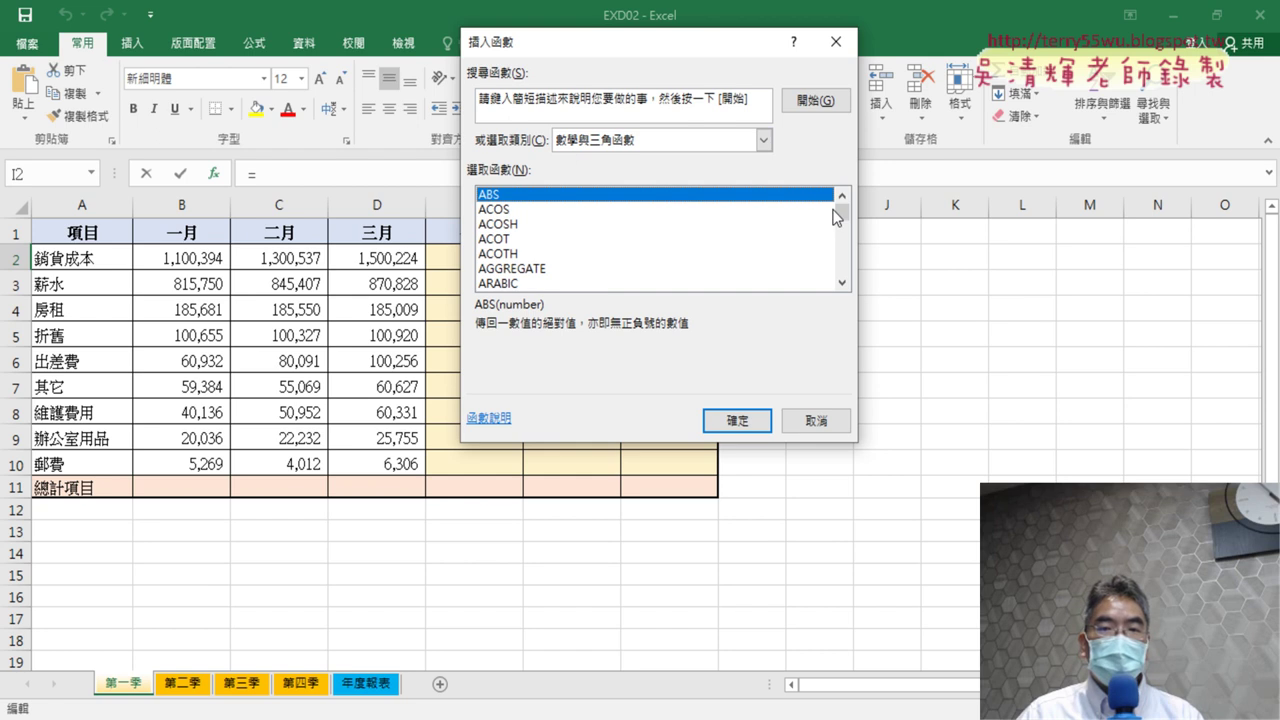
{"action": "left_click", "coordinate": [620, 211]}
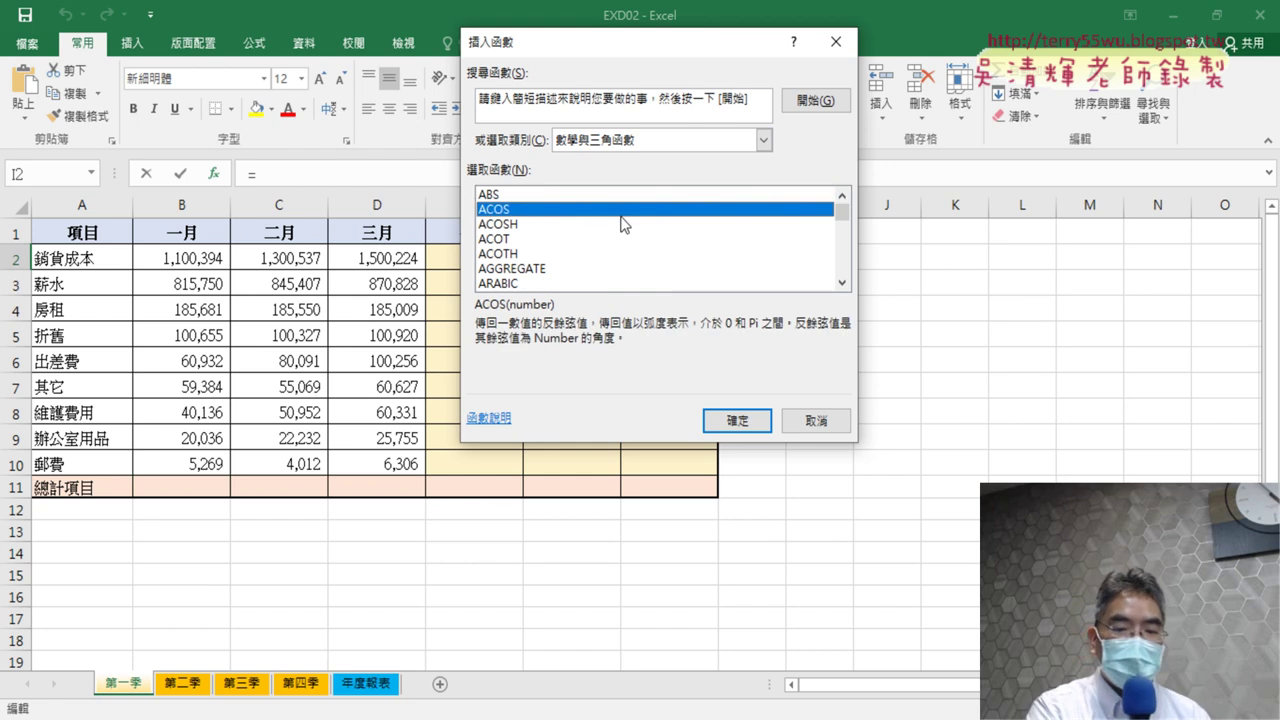
{"action": "key", "text": "r"}
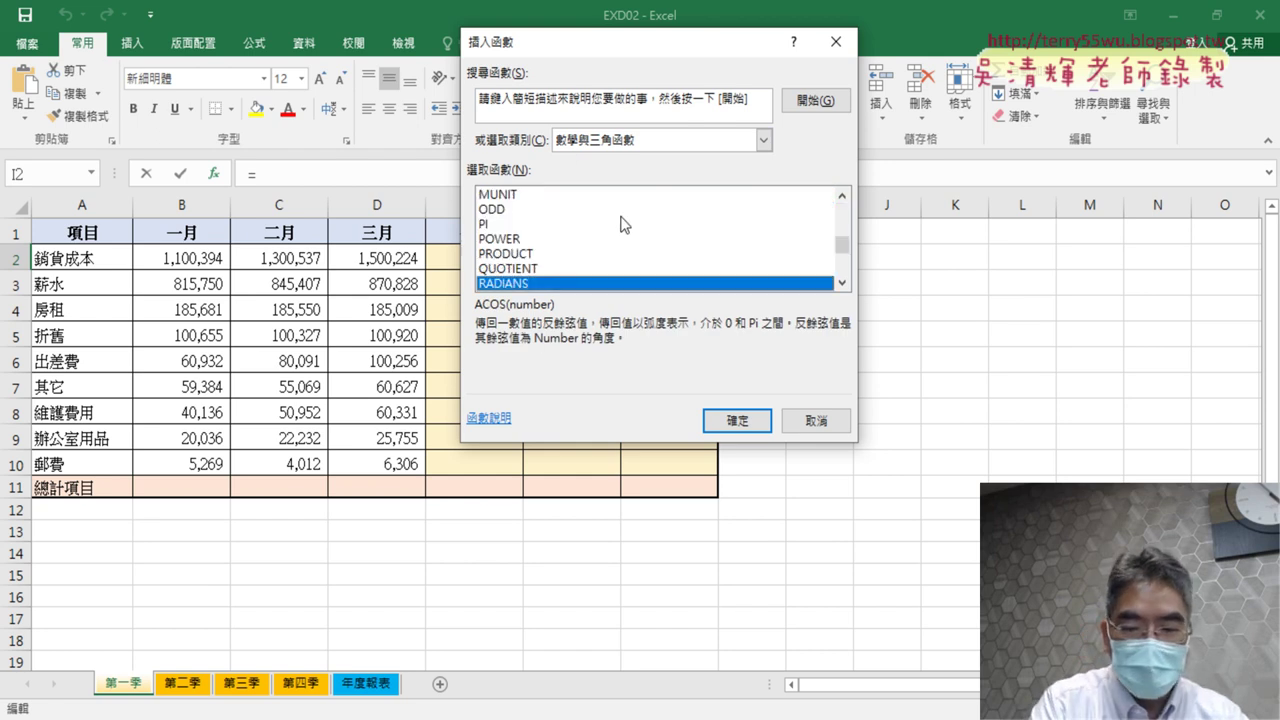
{"action": "key", "text": "o"}
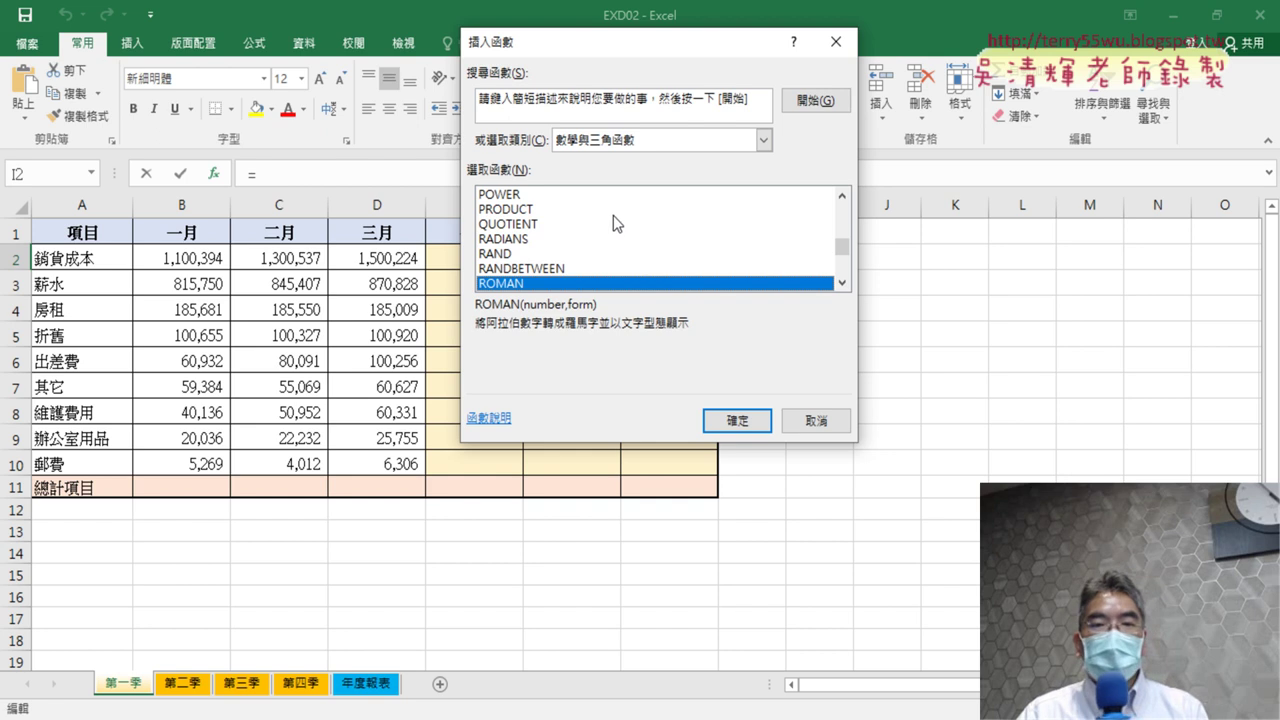
{"action": "left_click", "coordinate": [847, 286]}
{"action": "left_click", "coordinate": [847, 286]}
{"action": "left_click", "coordinate": [847, 286]}
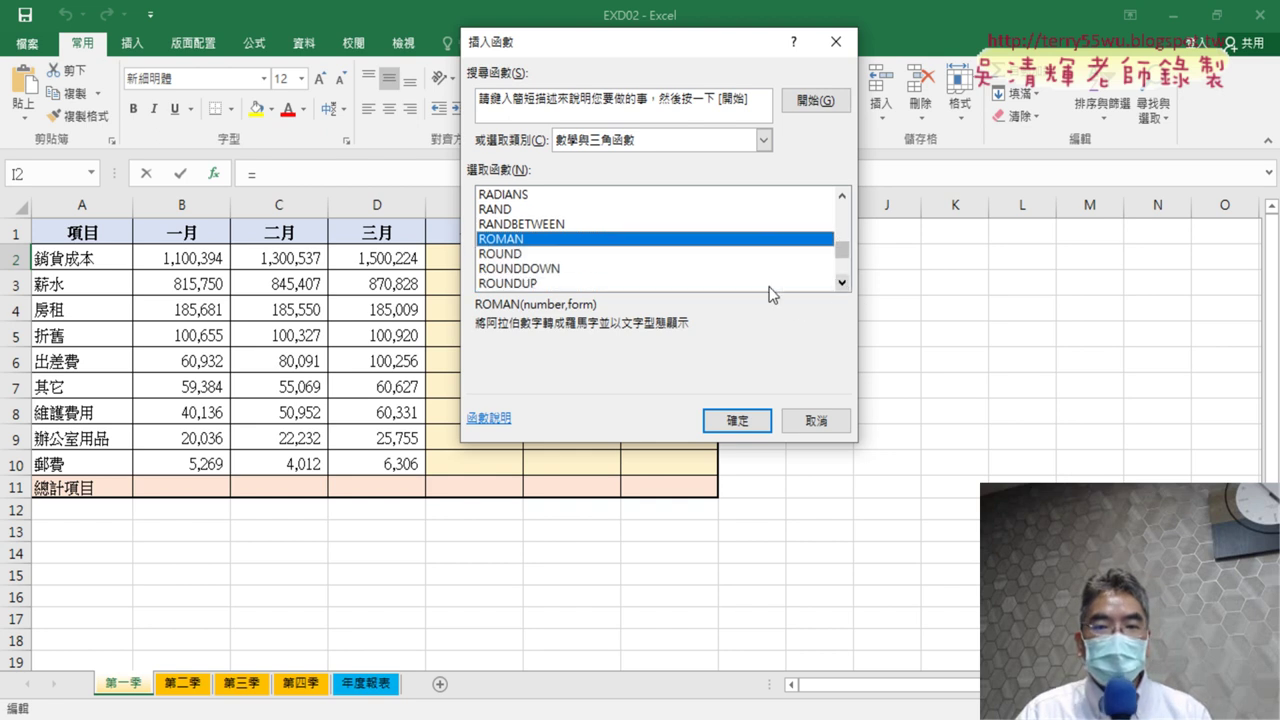
{"action": "left_click", "coordinate": [547, 270]}
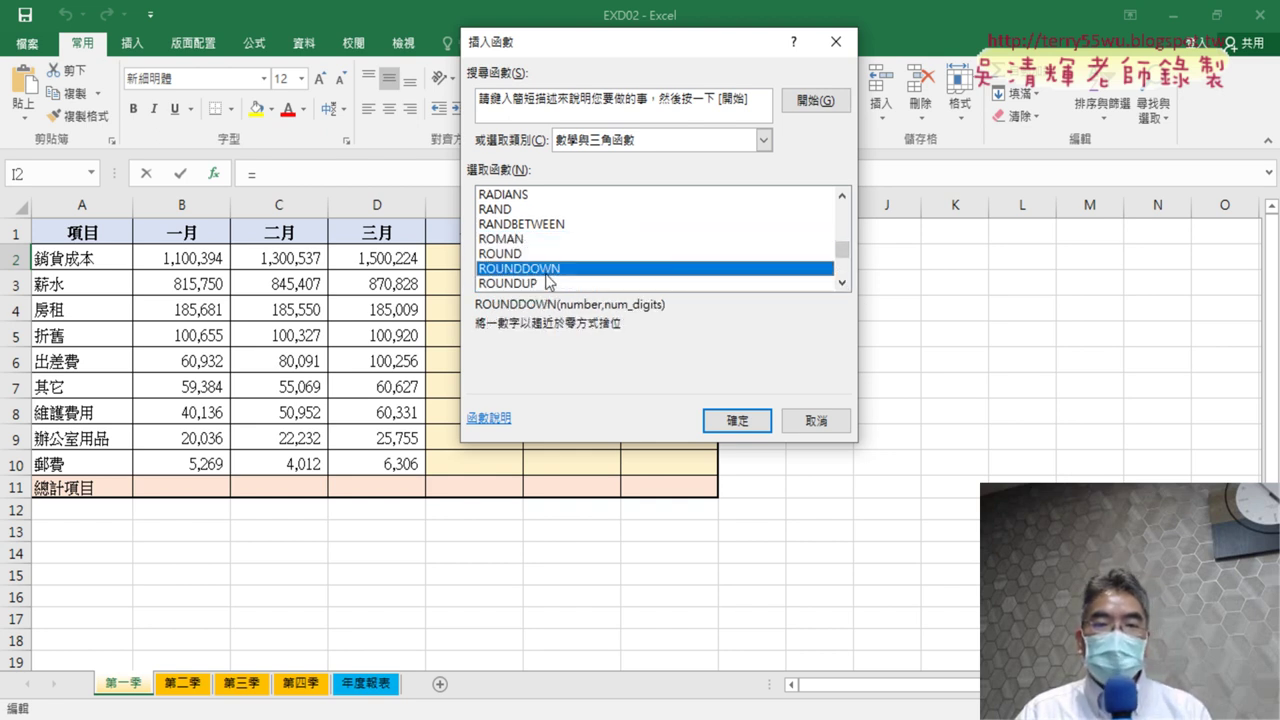
{"action": "left_click", "coordinate": [741, 421]}
- Set the ROUNDDOWN arguments to Number B2 and Num_digits -3, completing the formula in I2
{"action": "left_click_drag", "start_coordinate": [688, 117], "coordinate": [637, 420]}
{"action": "left_click", "coordinate": [200, 266]}
{"action": "left_click", "coordinate": [496, 491]}
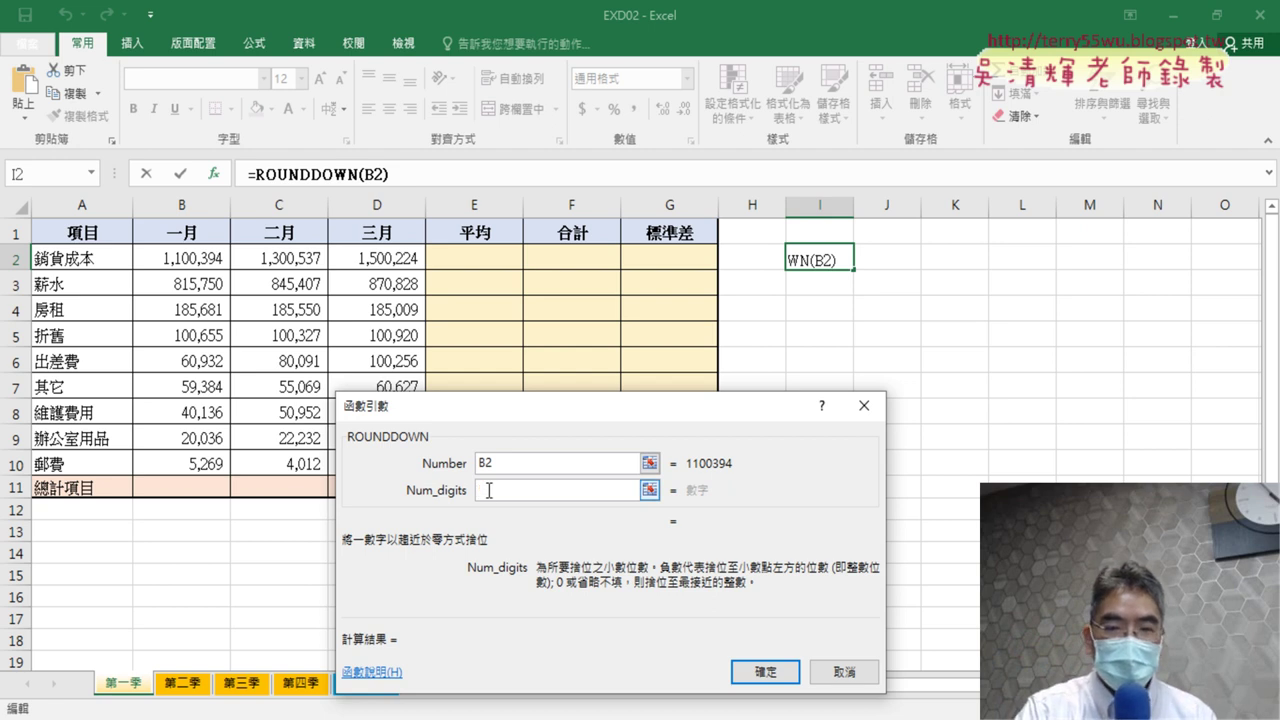
{"action": "type", "text": "ㄥ"}
{"action": "key", "text": "BackSpace"}
{"action": "type", "text": "-"}
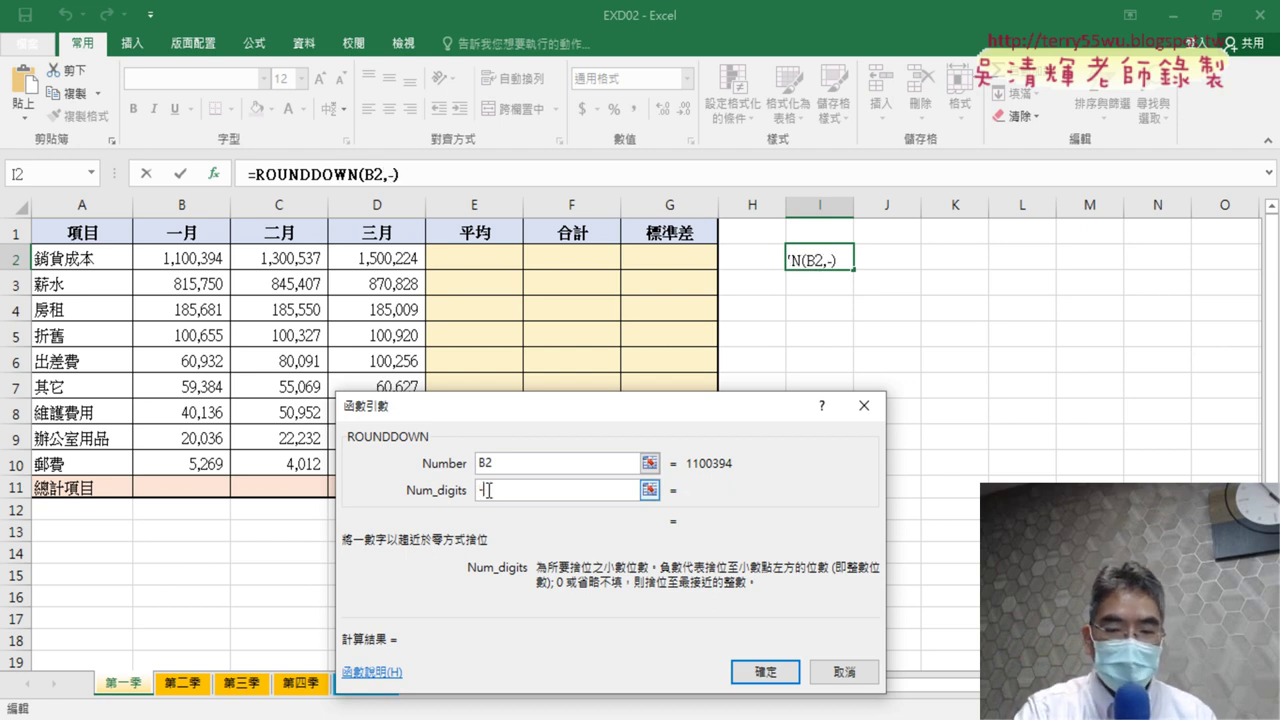
{"action": "type", "text": "3"}
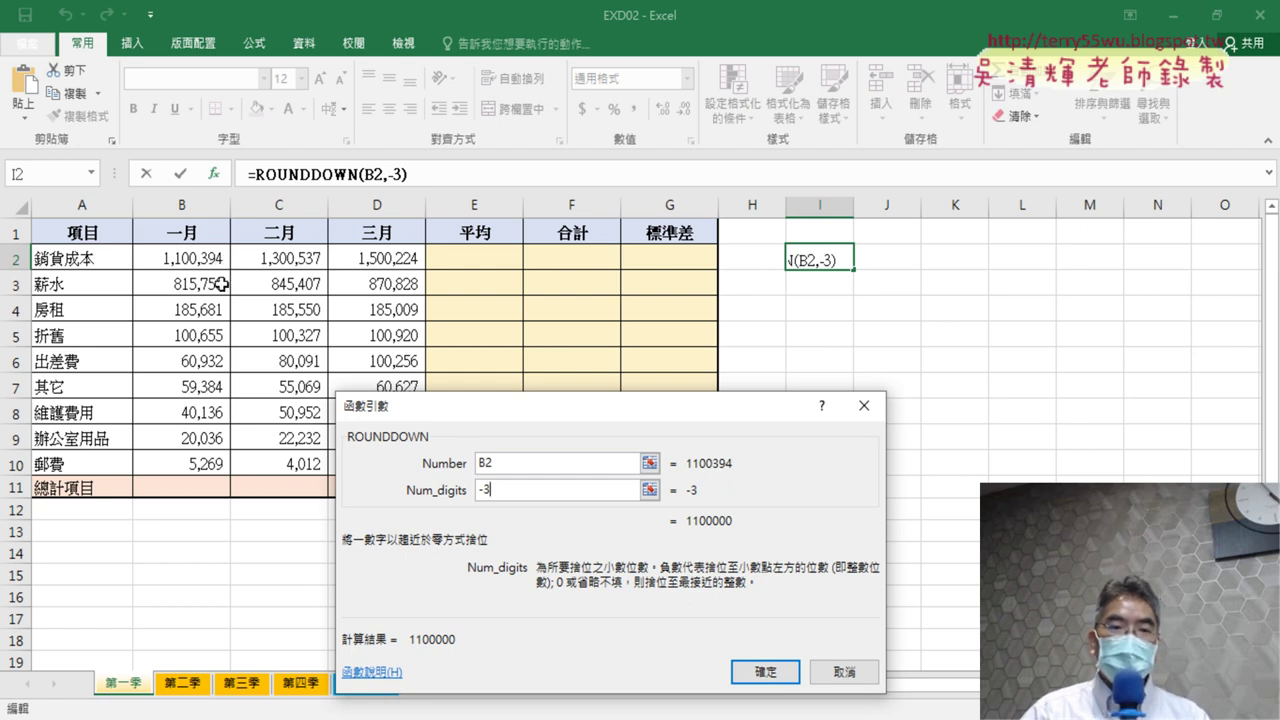
{"action": "left_click", "coordinate": [766, 672]}
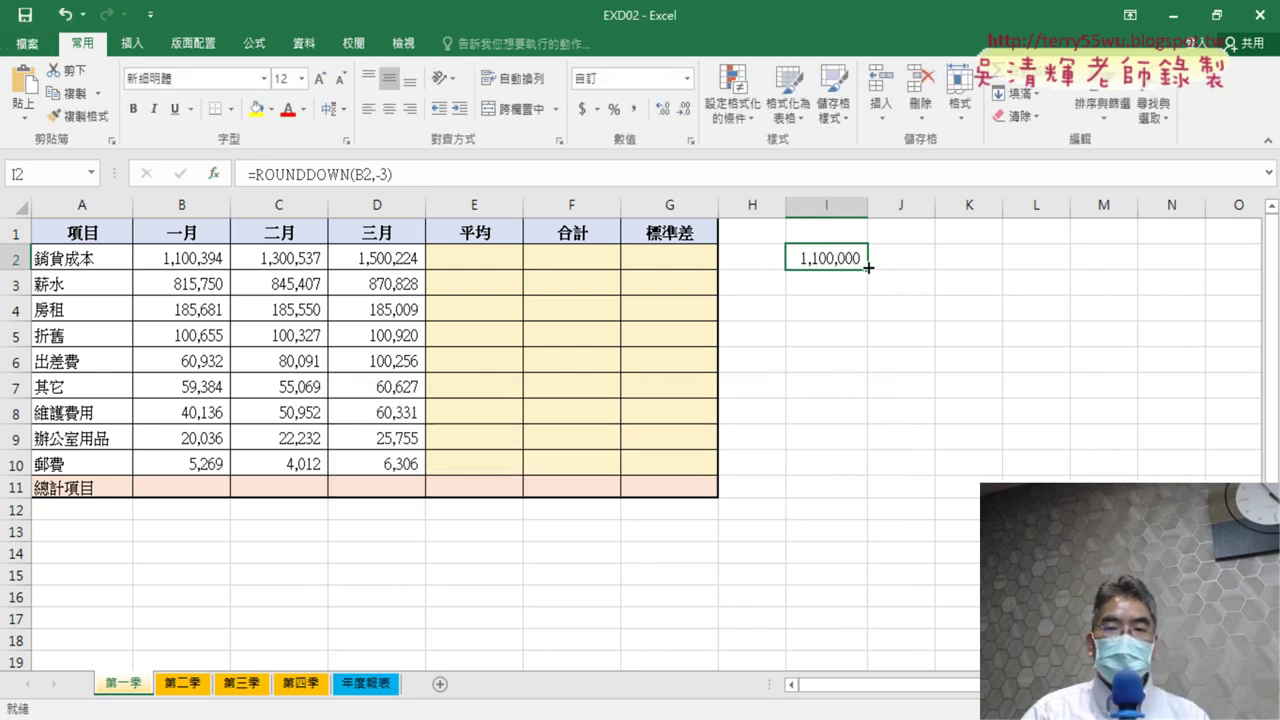
- Fill the I2 formula across to K2 and down to row 10, and autofit the widths of columns J and K
{"action": "left_click_drag", "start_coordinate": [868, 268], "coordinate": [1004, 273]}
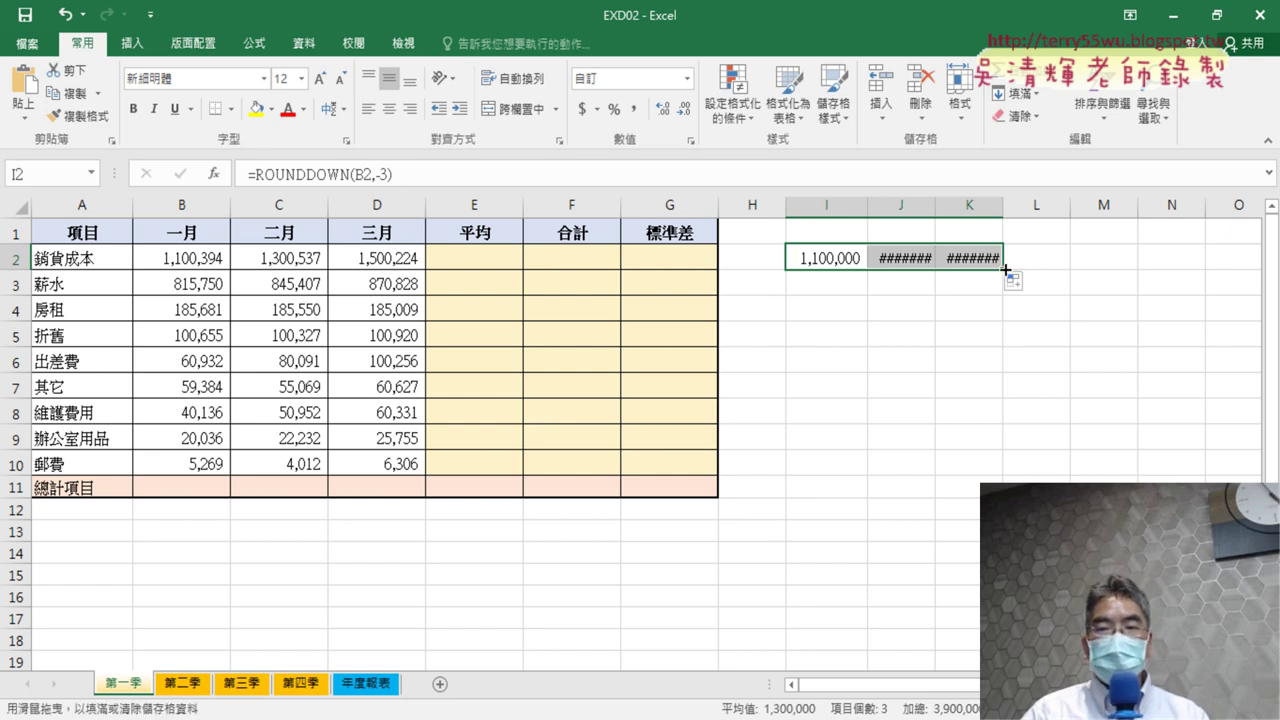
{"action": "left_click_drag", "start_coordinate": [1005, 269], "coordinate": [983, 483]}
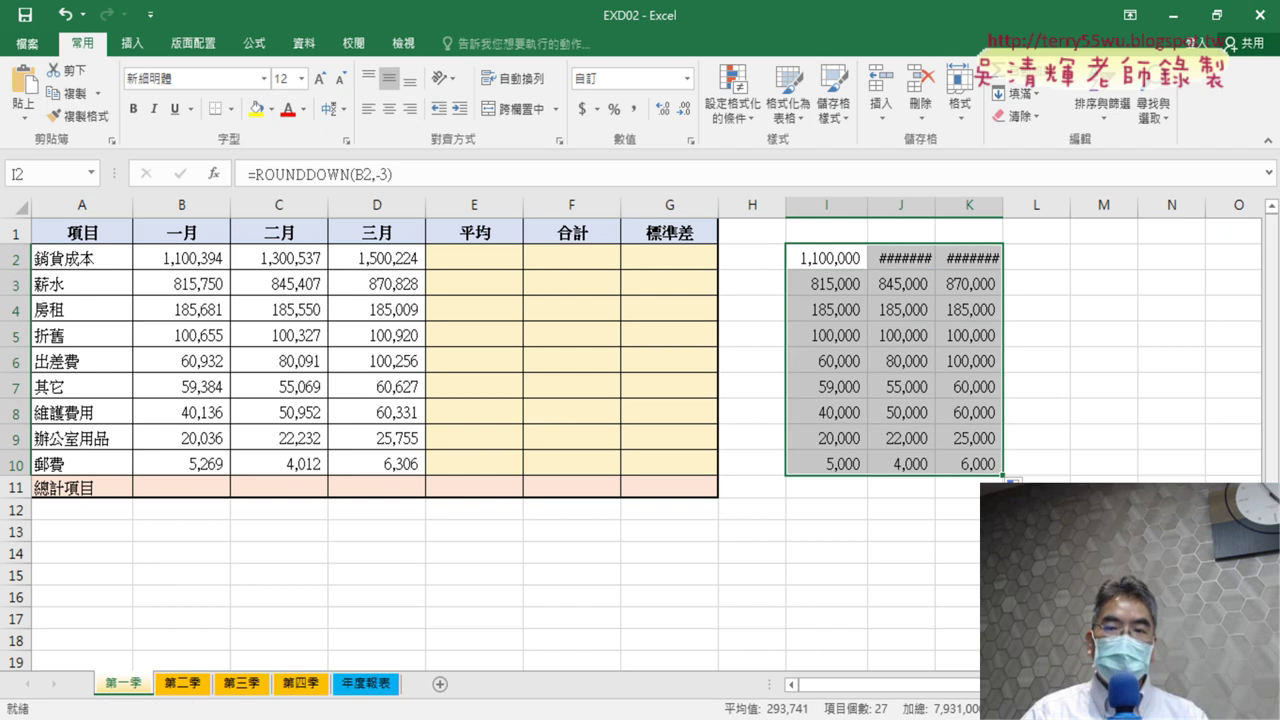
{"action": "left_click", "coordinate": [902, 207]}
{"action": "left_click_drag", "start_coordinate": [902, 207], "coordinate": [975, 207]}
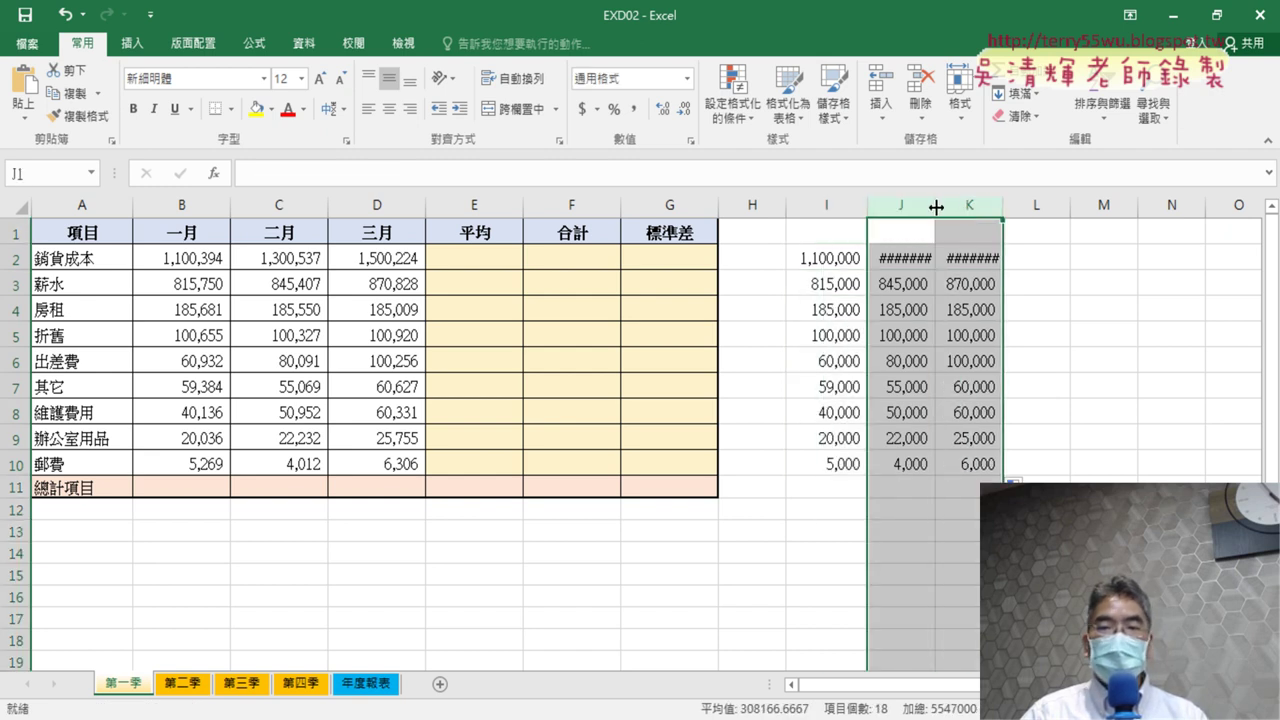
{"action": "double_click", "coordinate": [936, 207]}
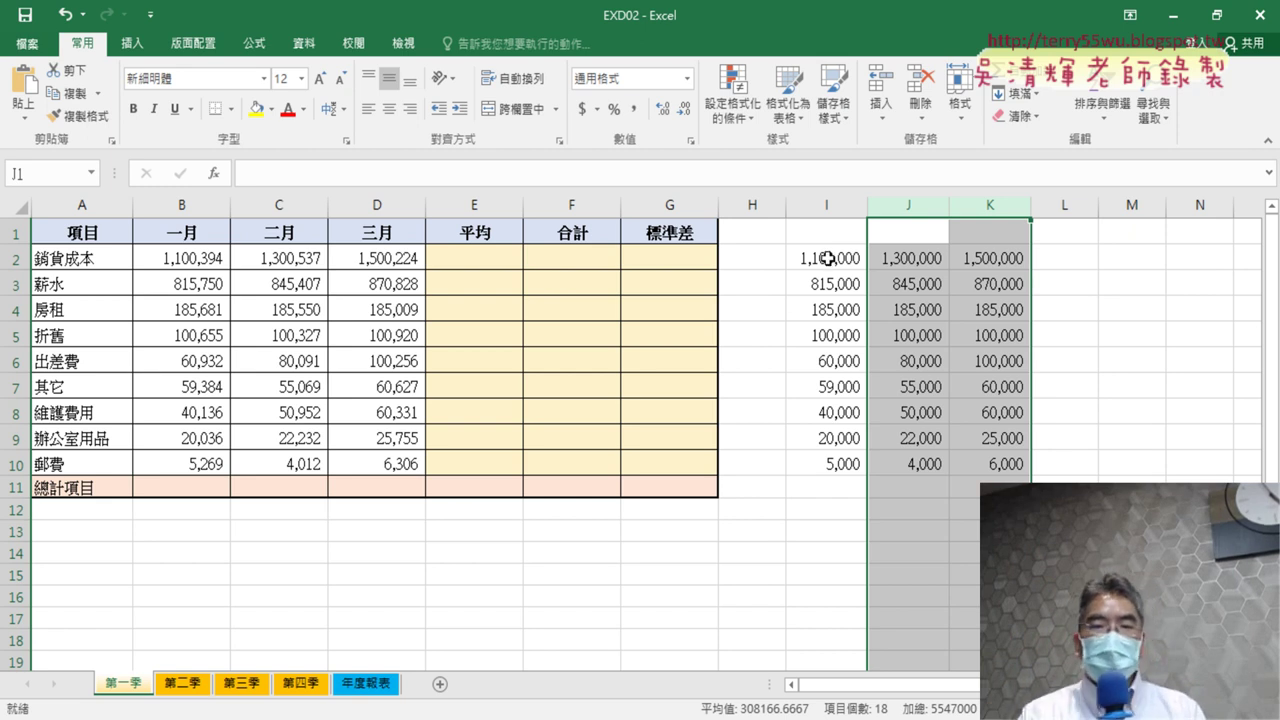
- Check the other quarterly sheets, group the worksheets 第一季 through 第四季, and select cell I2
{"action": "left_click", "coordinate": [180, 686]}
{"action": "left_click", "coordinate": [236, 688]}
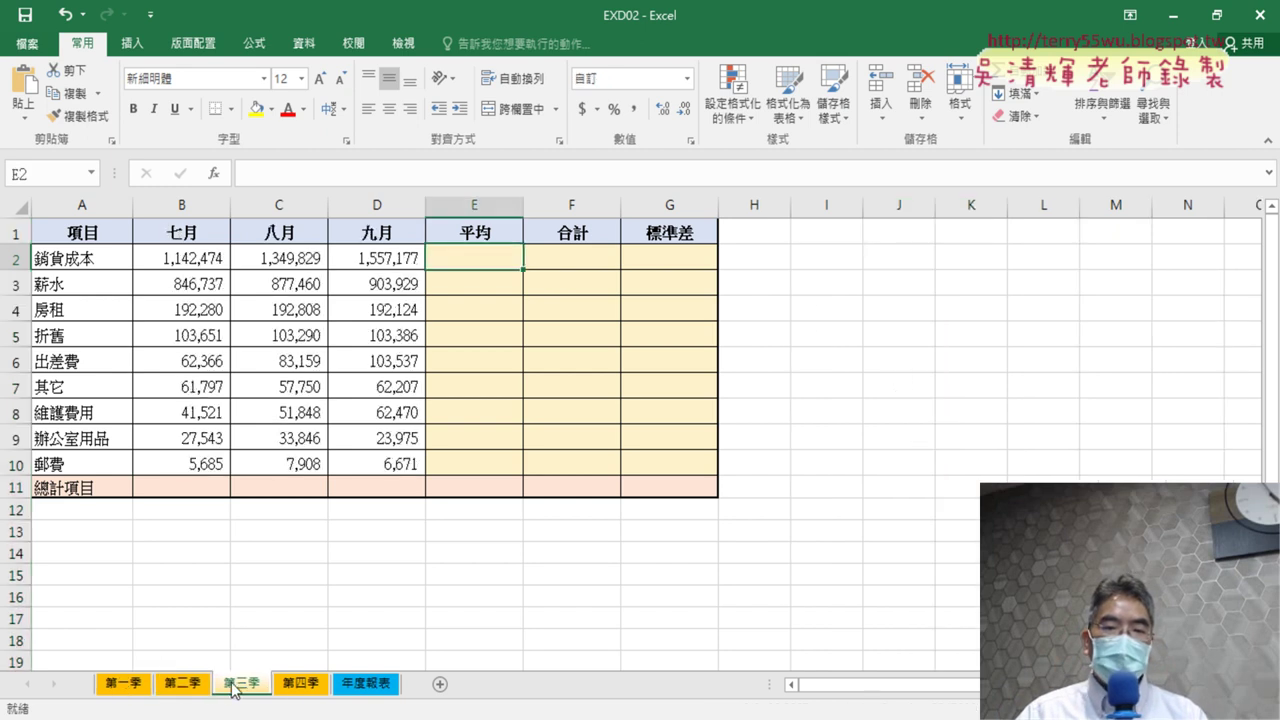
{"action": "left_click", "coordinate": [297, 690]}
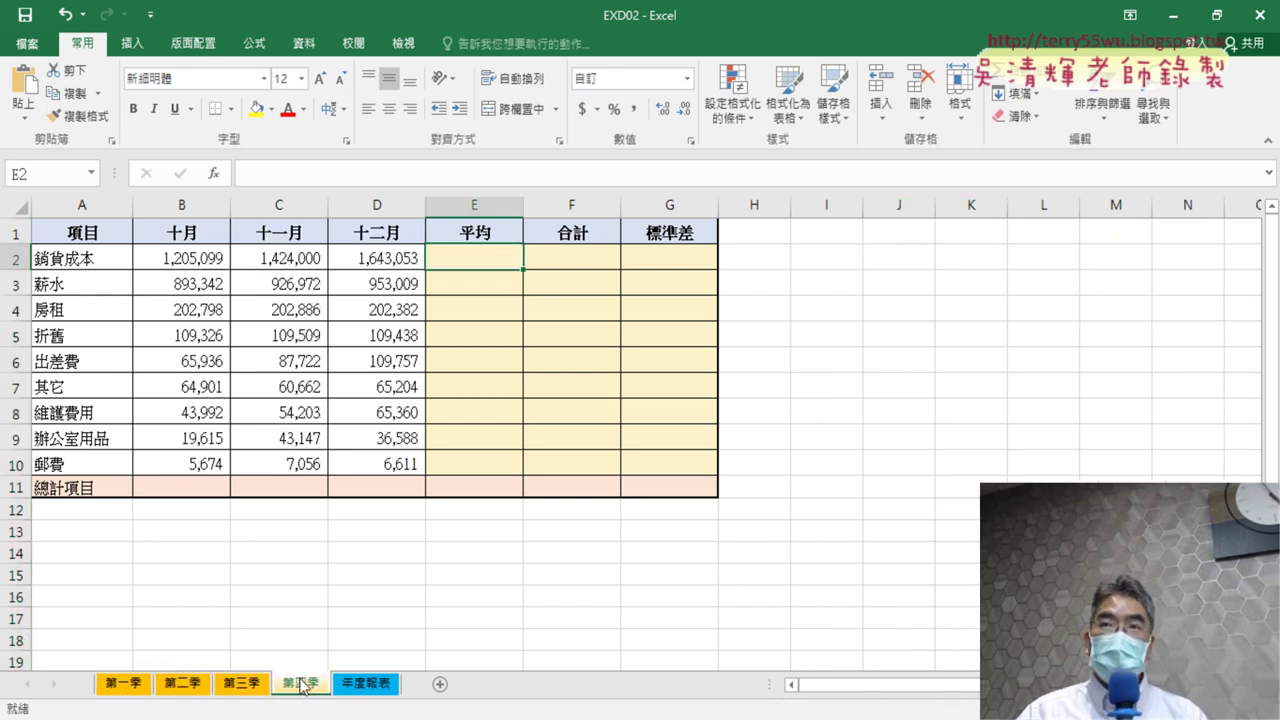
{"action": "left_click", "coordinate": [128, 688]}
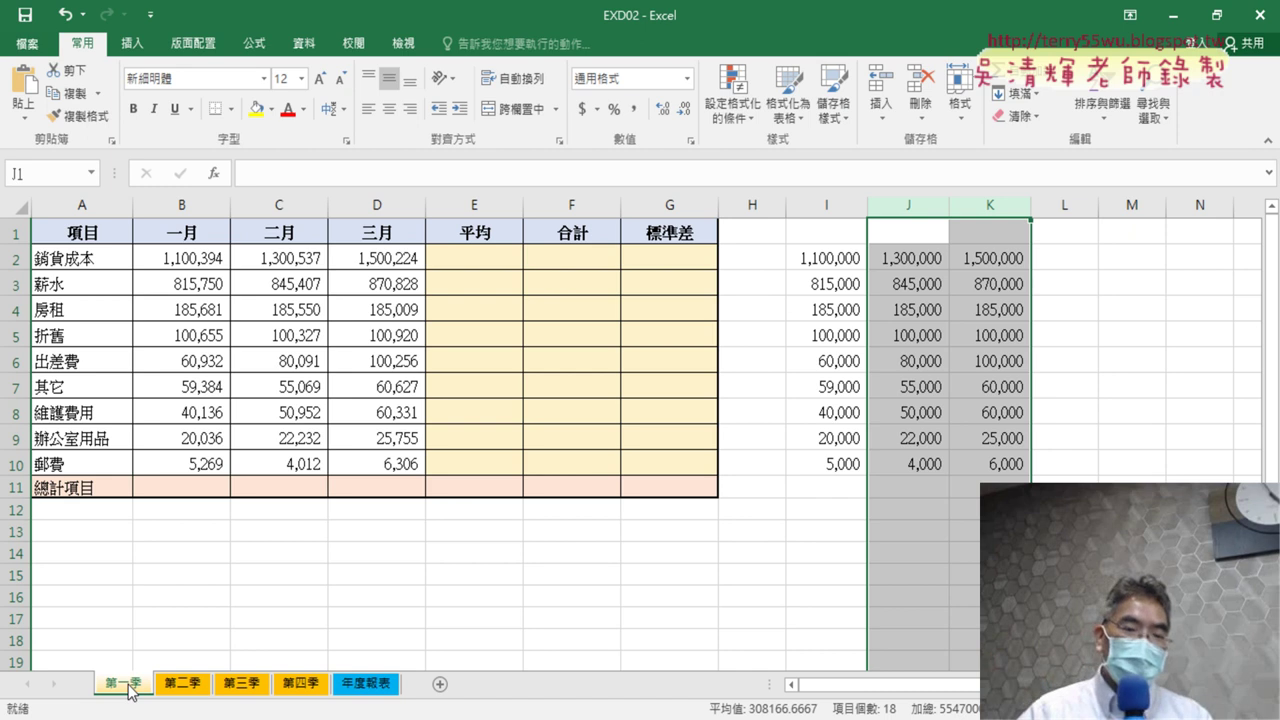
{"action": "left_click", "coordinate": [301, 689], "text": "shift"}
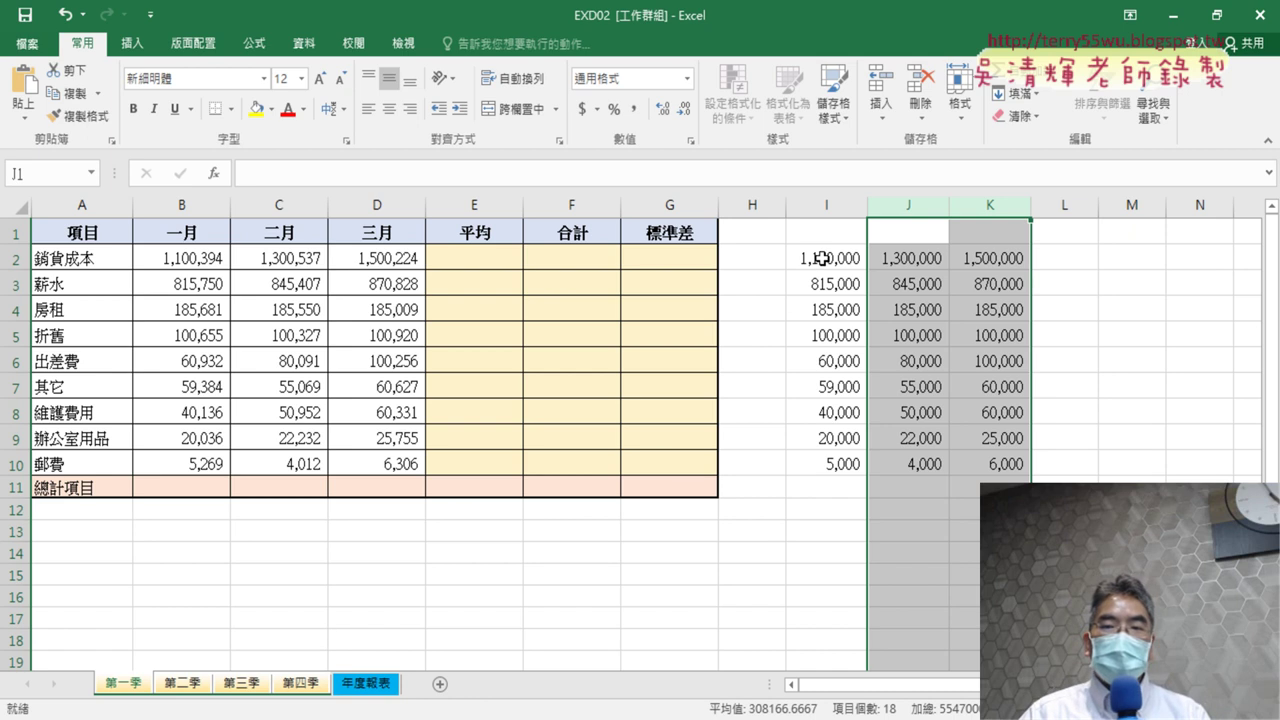
{"action": "left_click", "coordinate": [822, 258]}
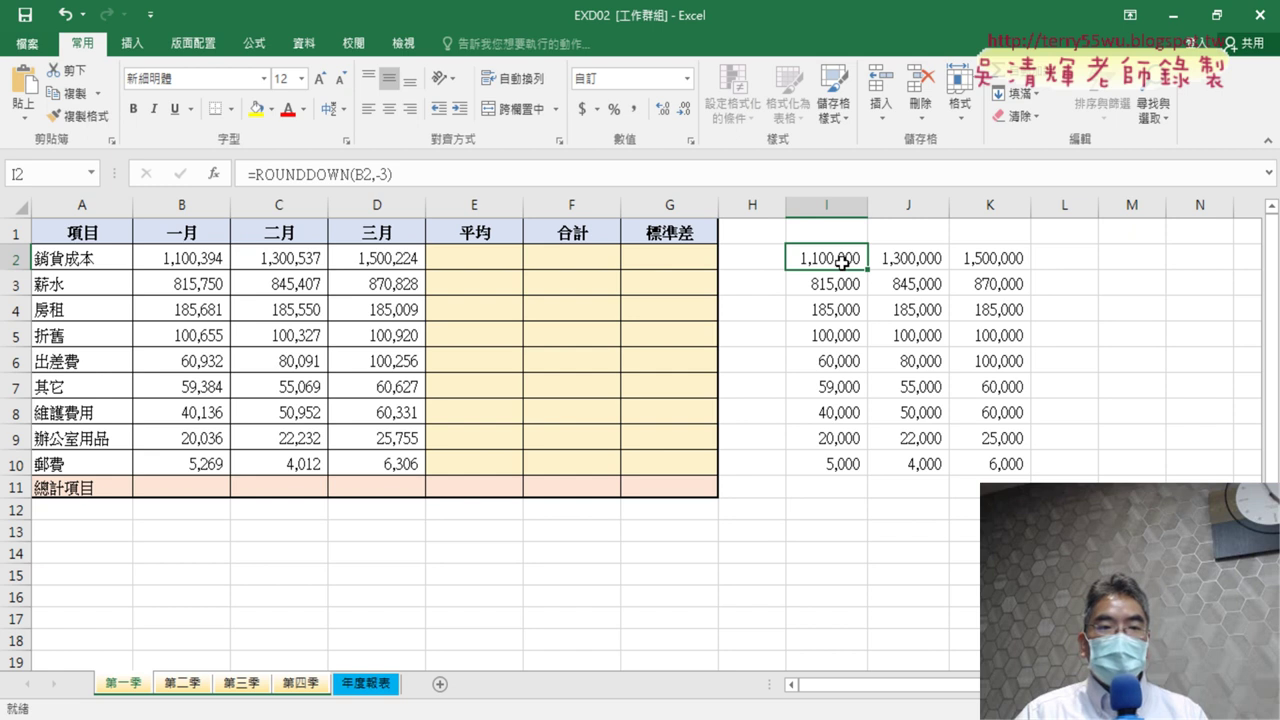
- Copy the rounded results in I2:K10 and paste them as values only over B2:D10 on the grouped quarterly sheets
{"action": "left_click", "coordinate": [288, 176]}
{"action": "left_click", "coordinate": [181, 176]}
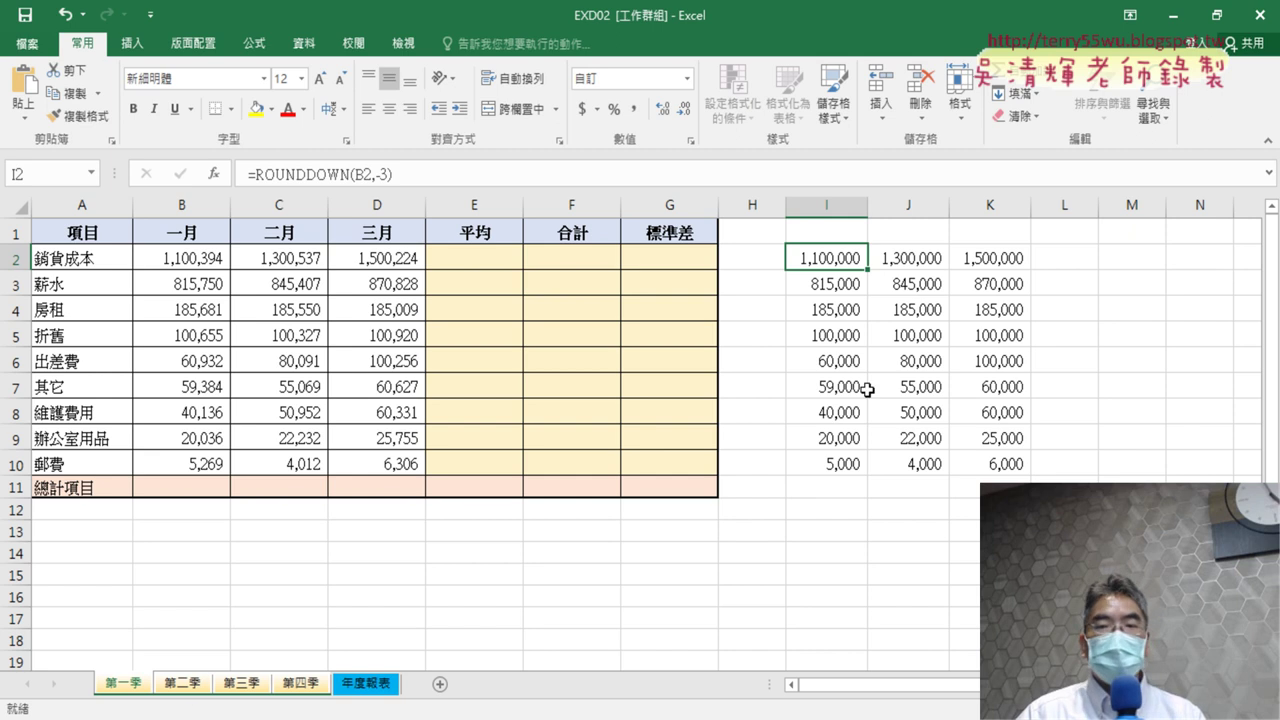
{"action": "left_click_drag", "start_coordinate": [871, 271], "coordinate": [1025, 472]}
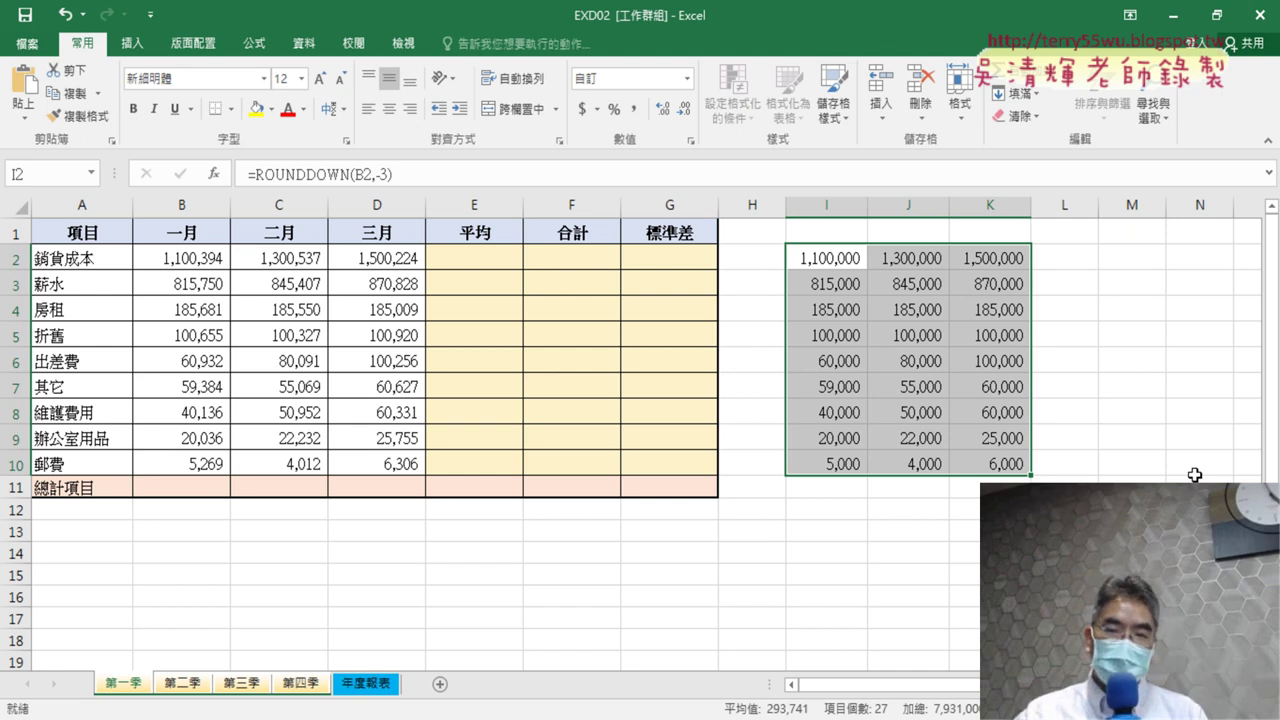
{"action": "right_click", "coordinate": [870, 322]}
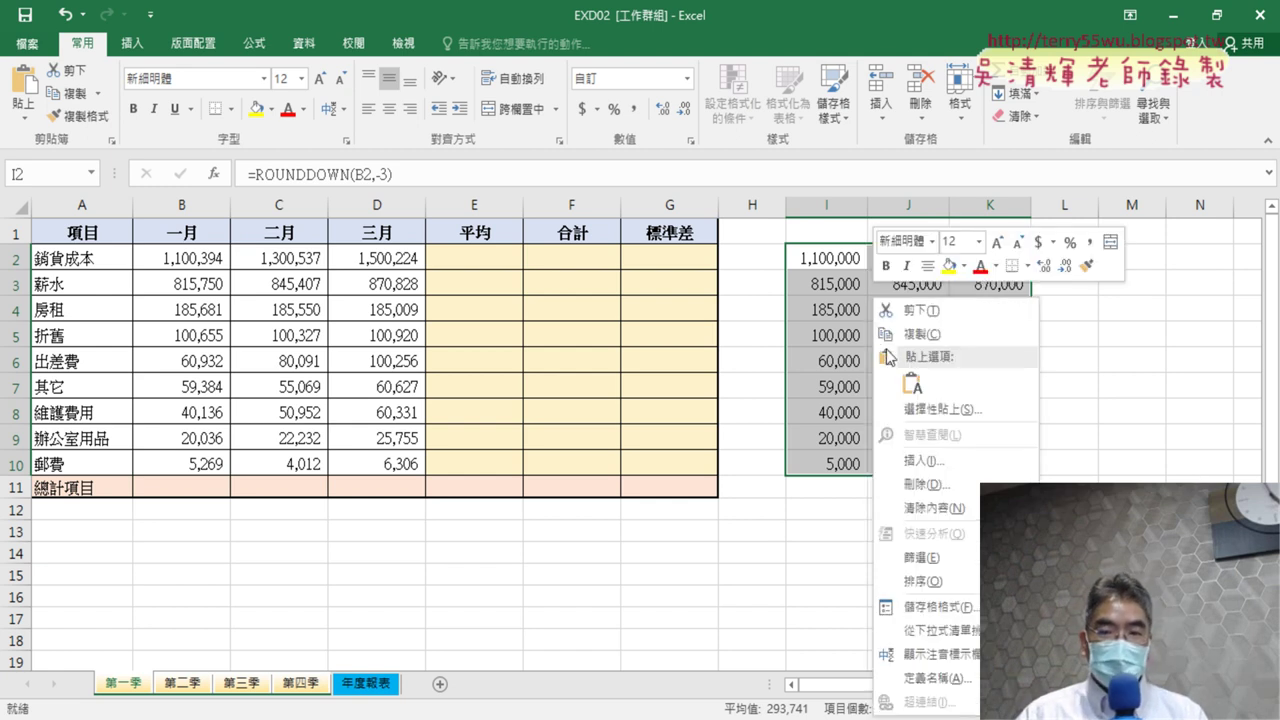
{"action": "left_click", "coordinate": [912, 334]}
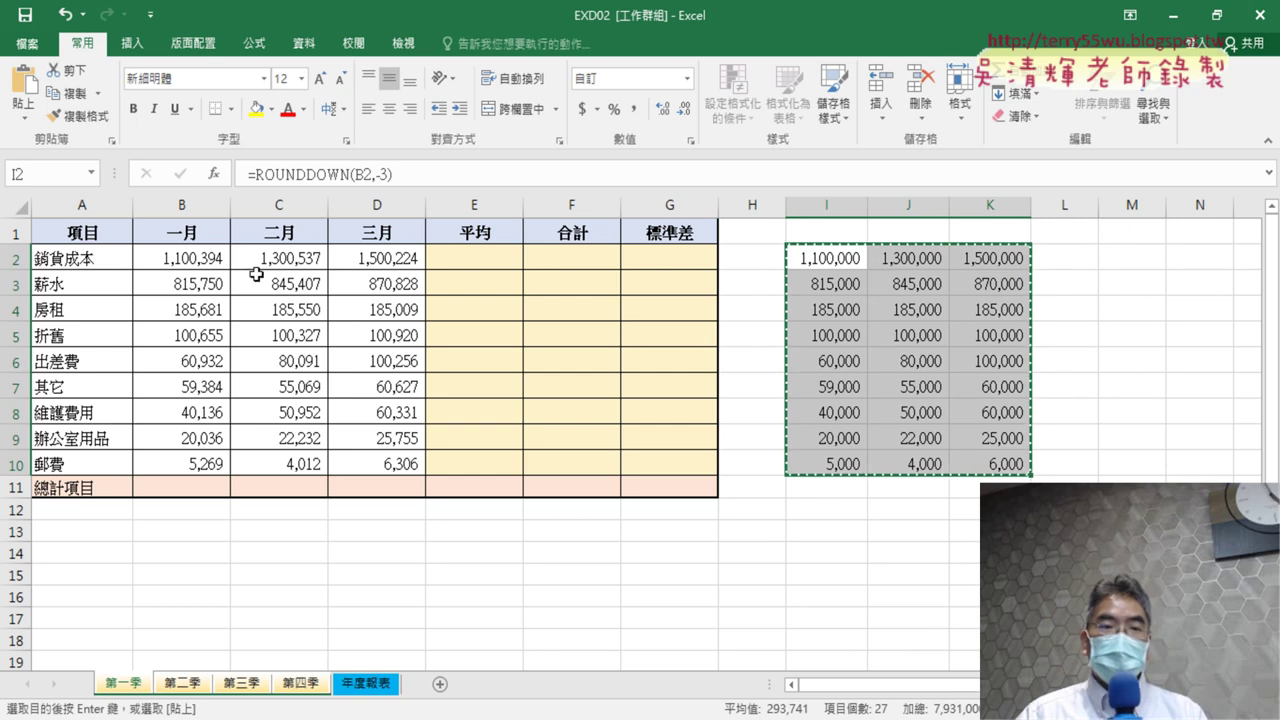
{"action": "left_click", "coordinate": [181, 259]}
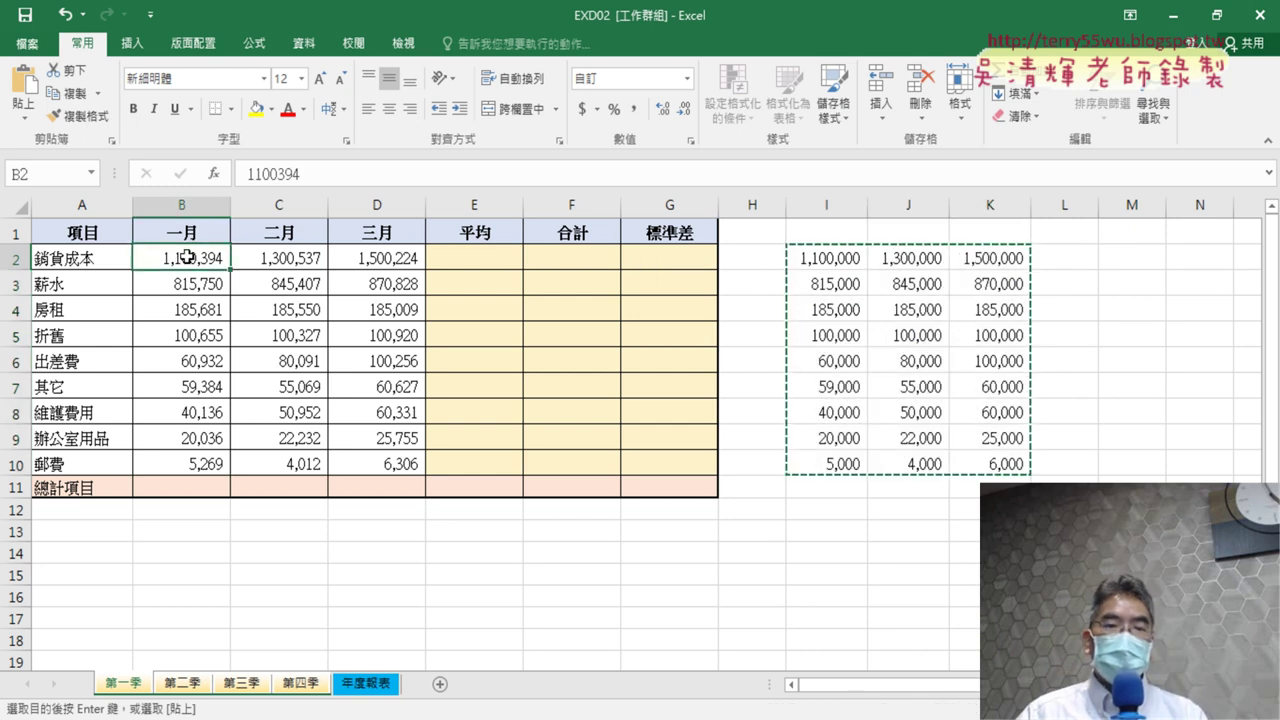
{"action": "right_click", "coordinate": [187, 257]}
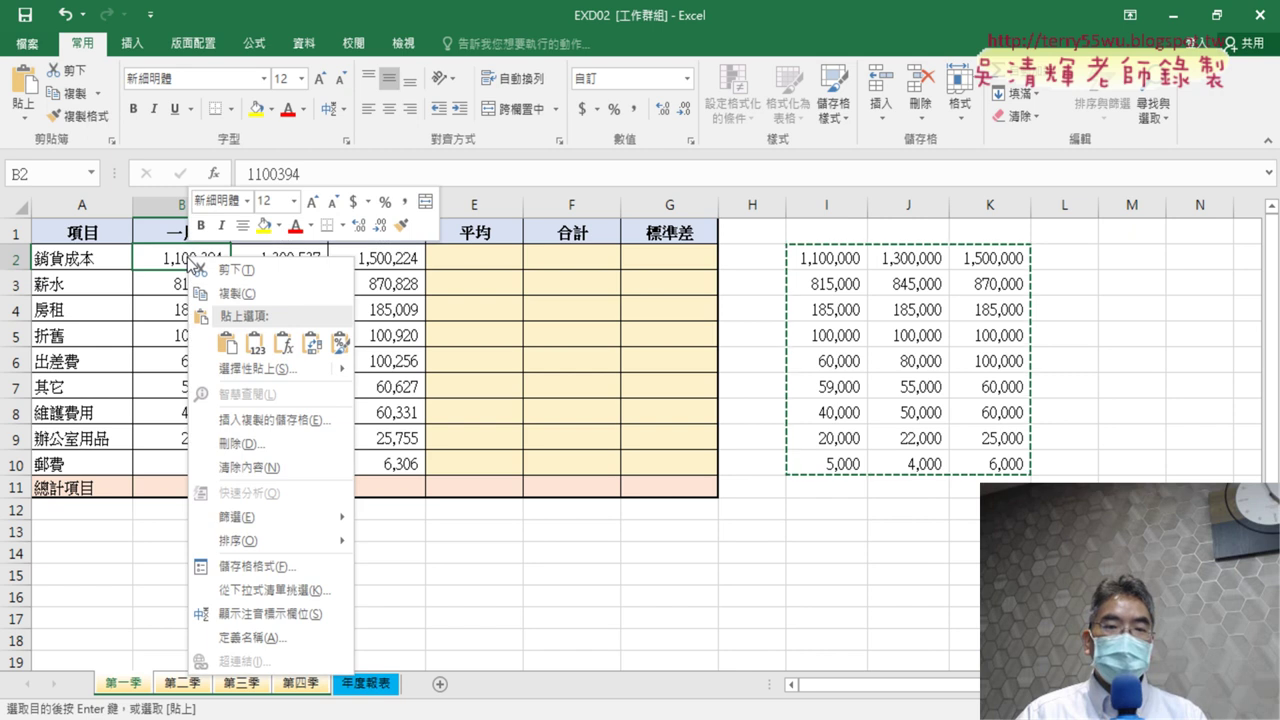
{"action": "mouse_move", "coordinate": [348, 384]}
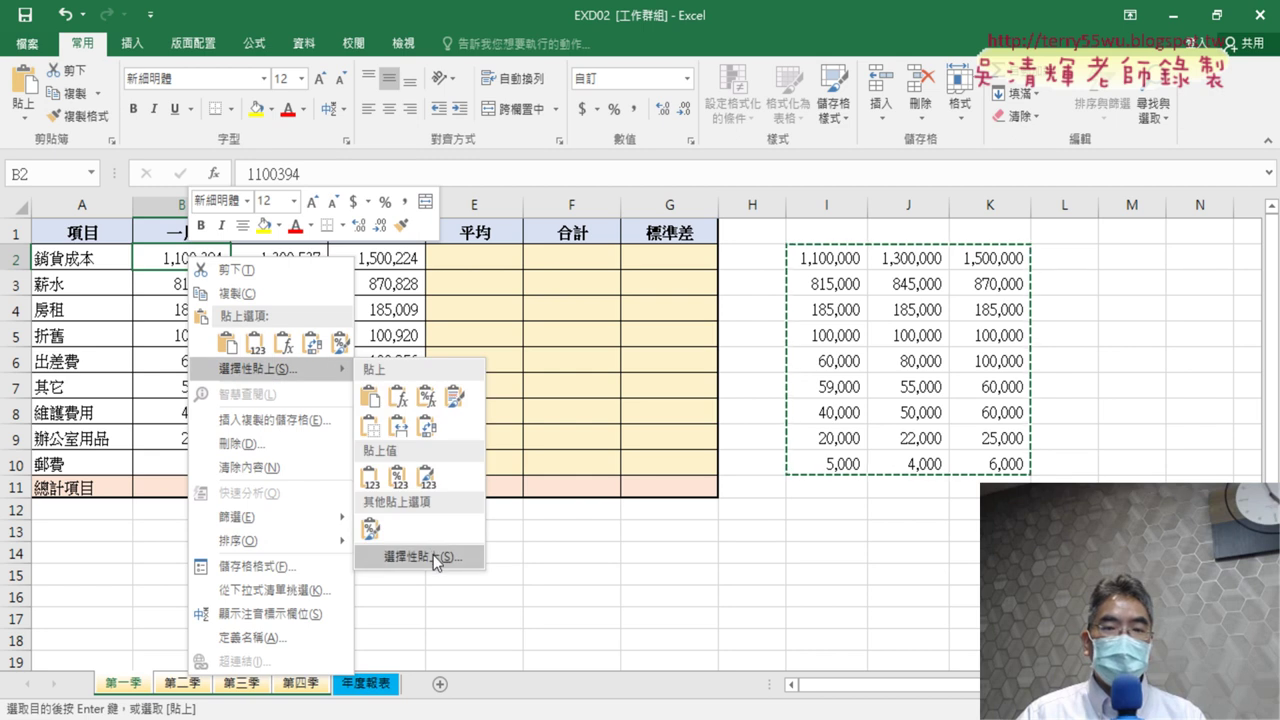
{"action": "left_click", "coordinate": [436, 557]}
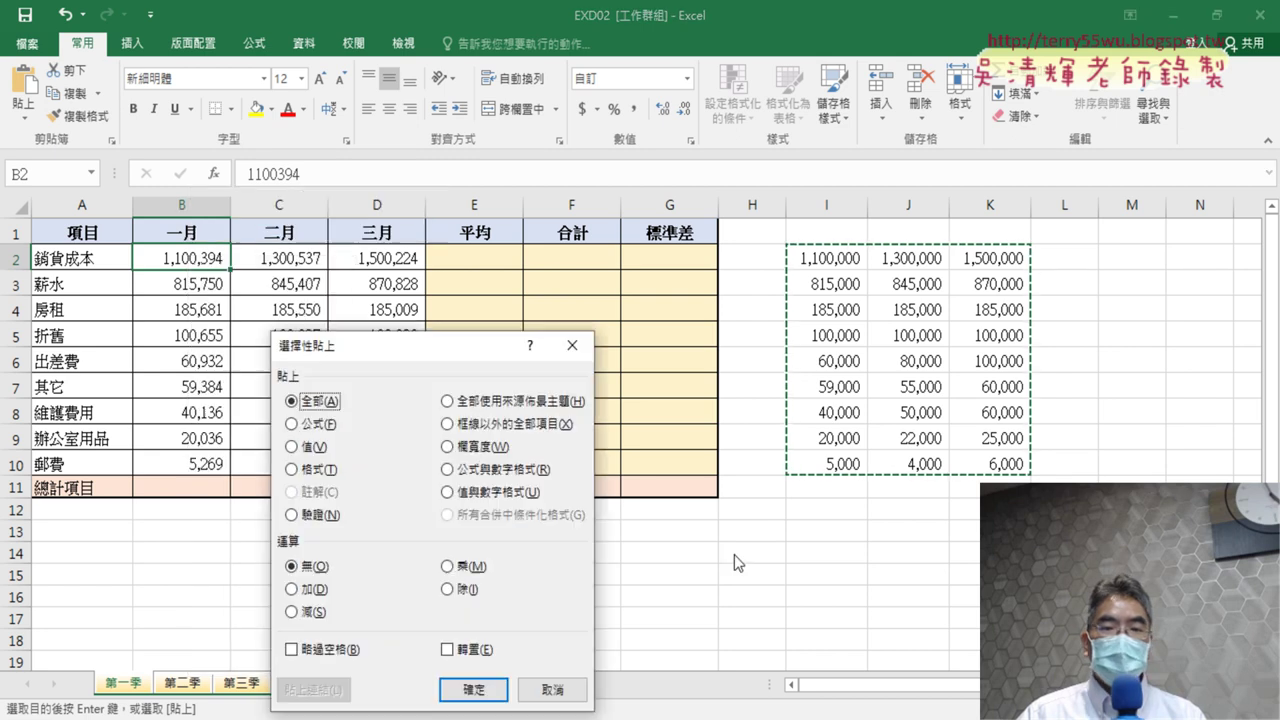
{"action": "left_click", "coordinate": [291, 447]}
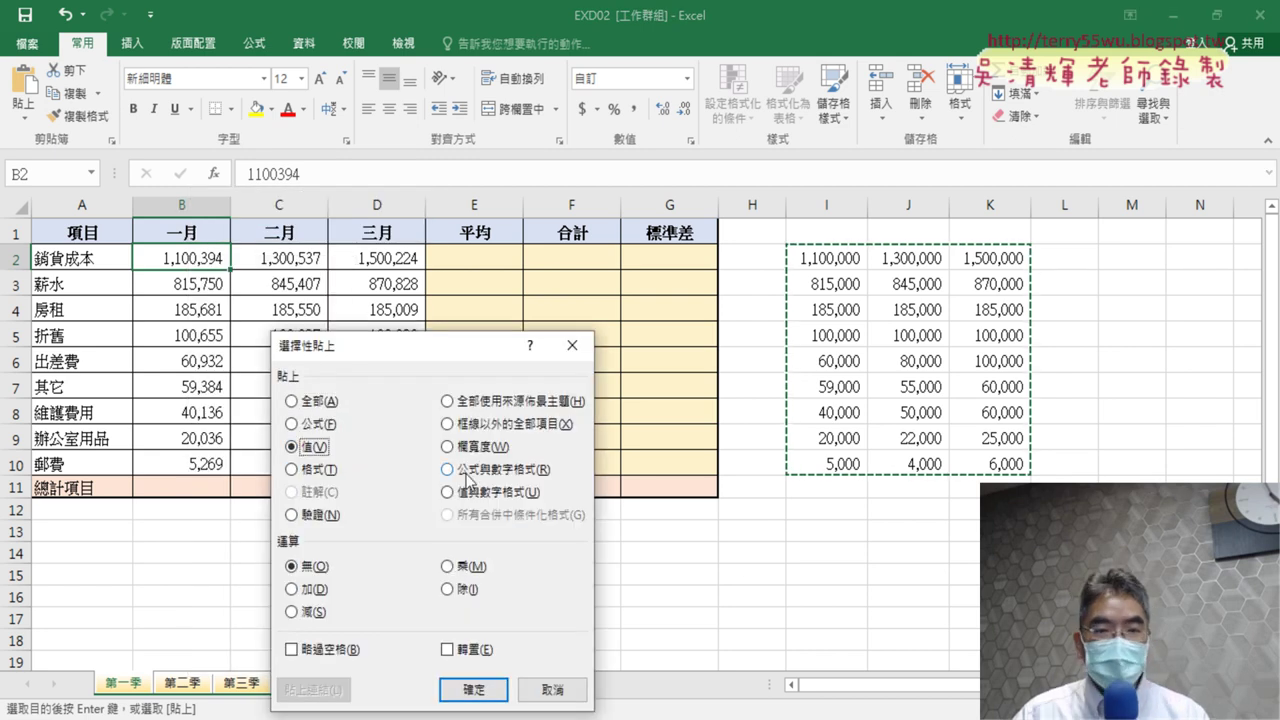
{"action": "left_click", "coordinate": [474, 690]}
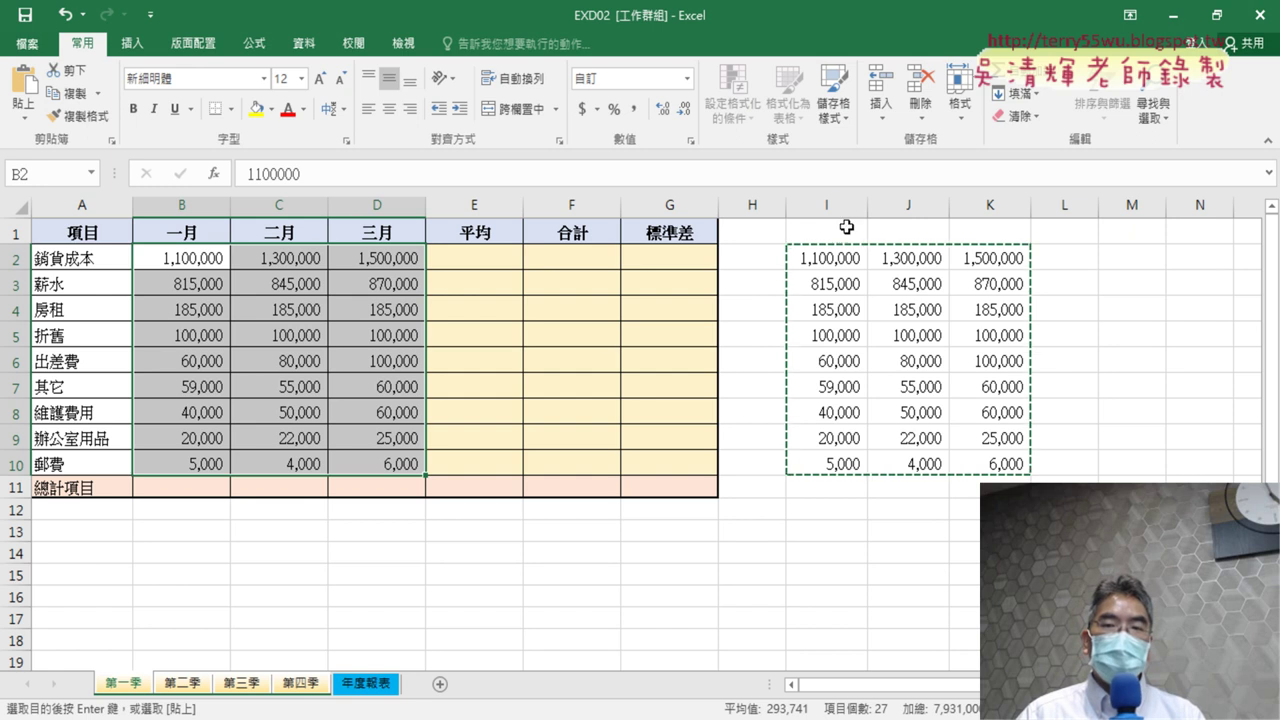
- Clear the contents of helper columns I through K
{"action": "left_click_drag", "start_coordinate": [827, 204], "coordinate": [984, 204]}
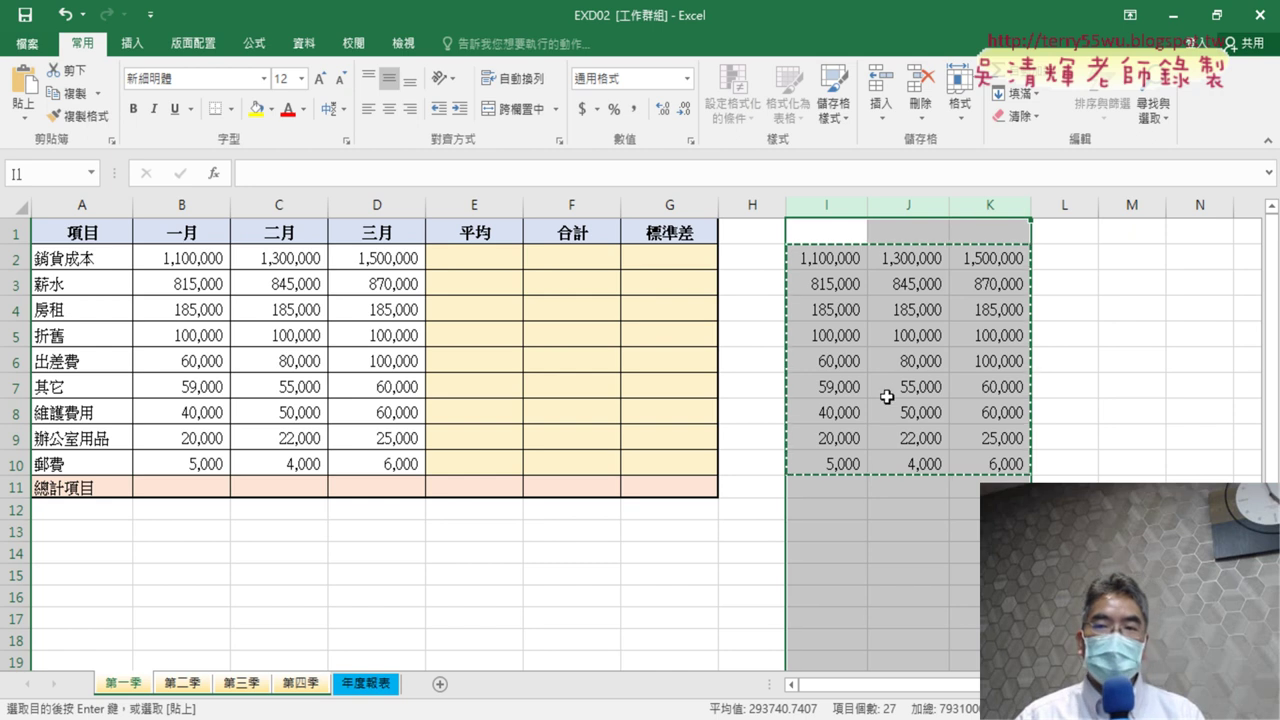
{"action": "left_click", "coordinate": [1022, 117]}
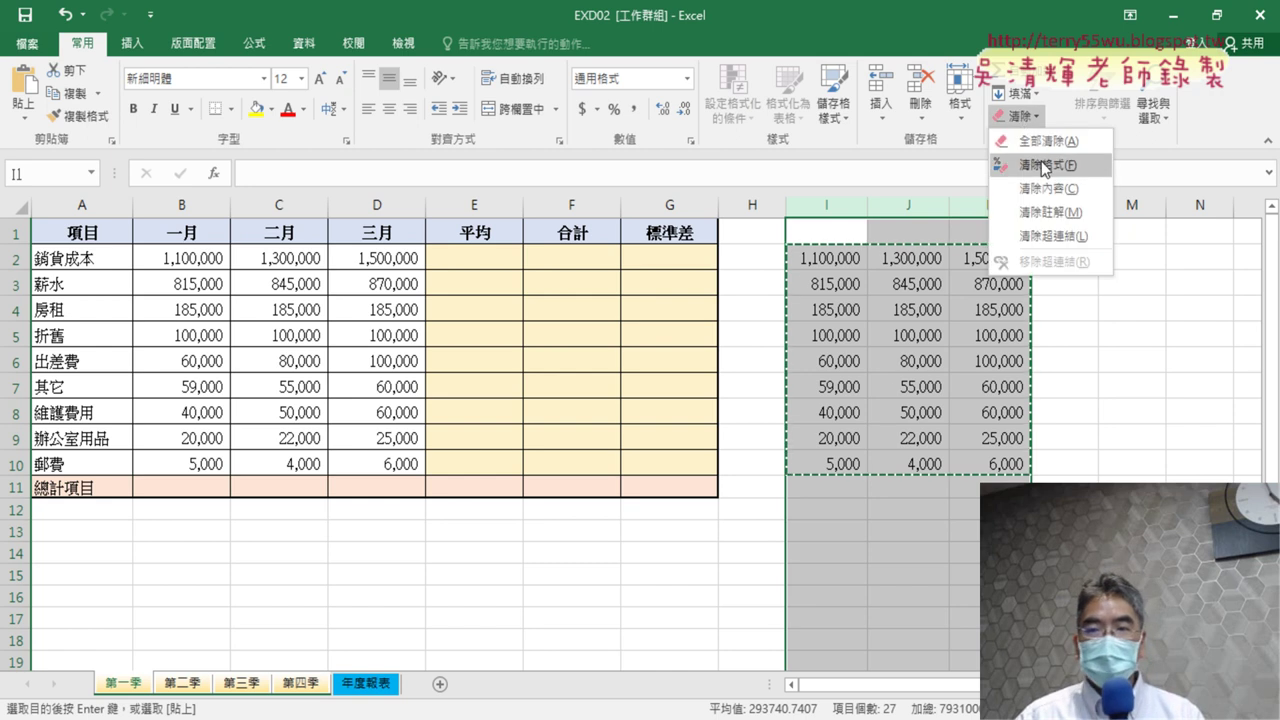
{"action": "left_click", "coordinate": [1058, 192]}
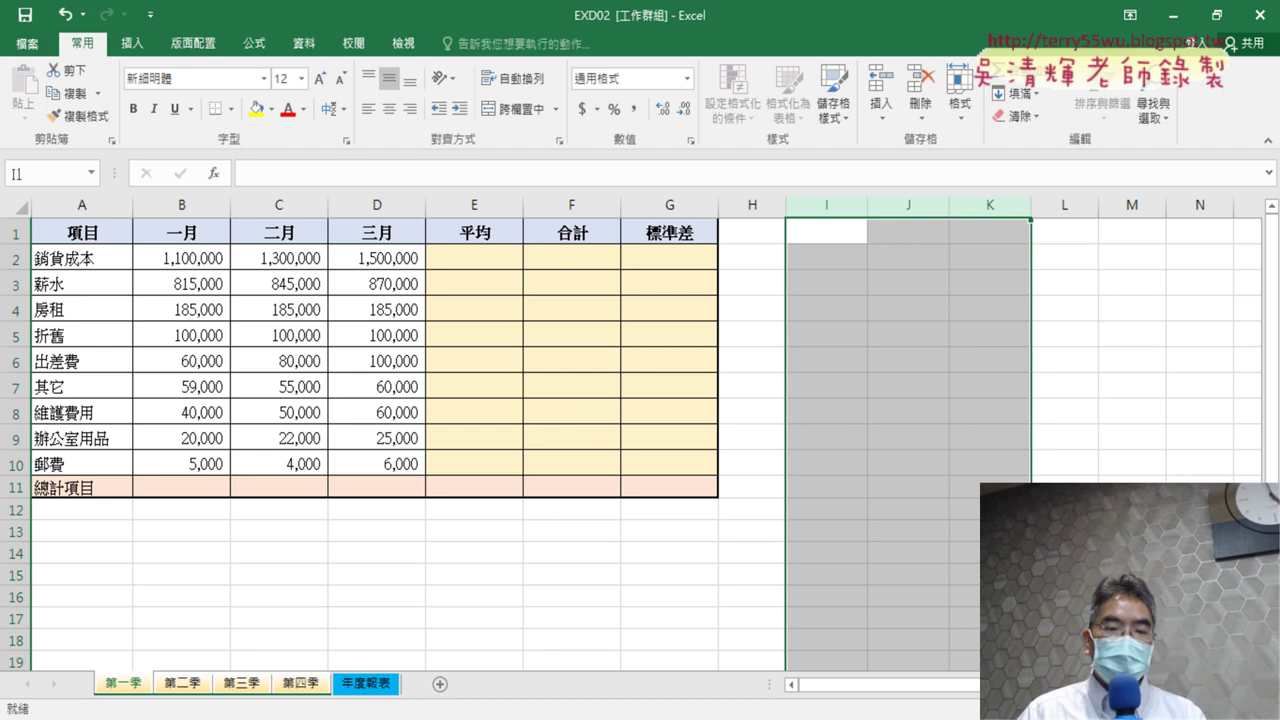
- Fill the 總計項目 cells B11:D11 with AVERAGE formulas covering rows 2 to 10 of each month
{"action": "left_click_drag", "start_coordinate": [171, 486], "coordinate": [382, 492]}
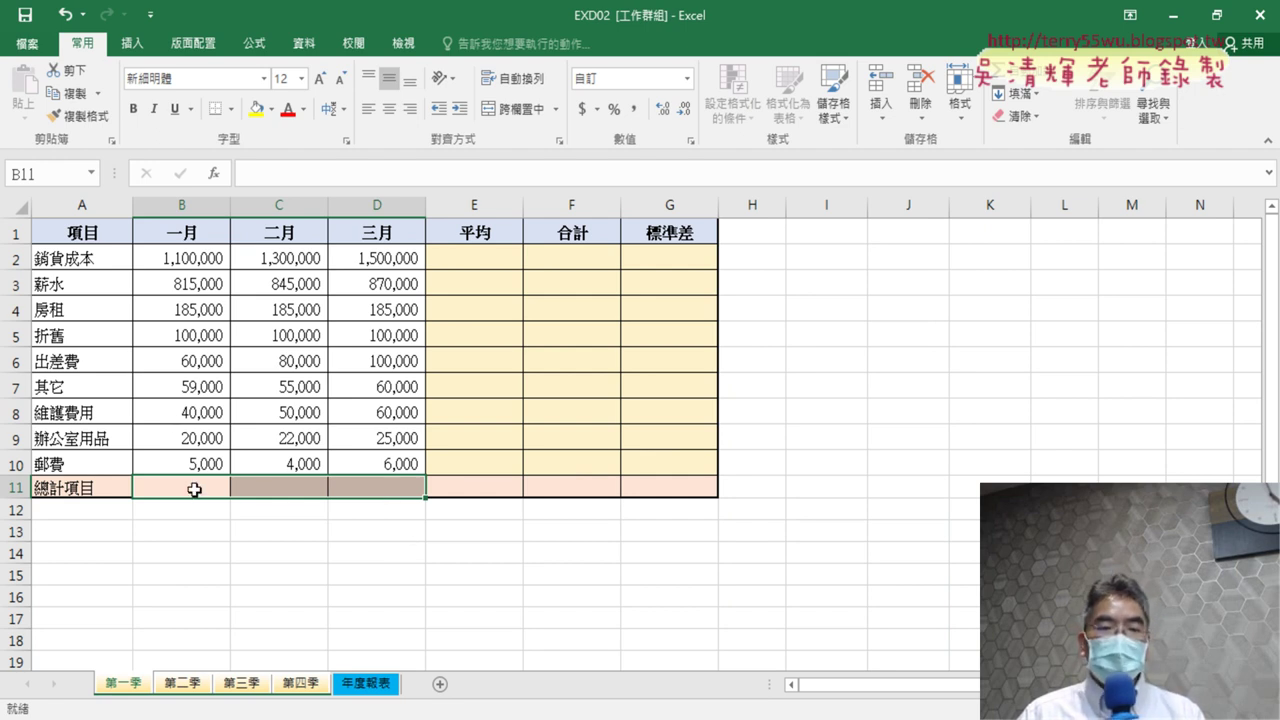
{"action": "left_click_drag", "start_coordinate": [194, 489], "coordinate": [358, 489]}
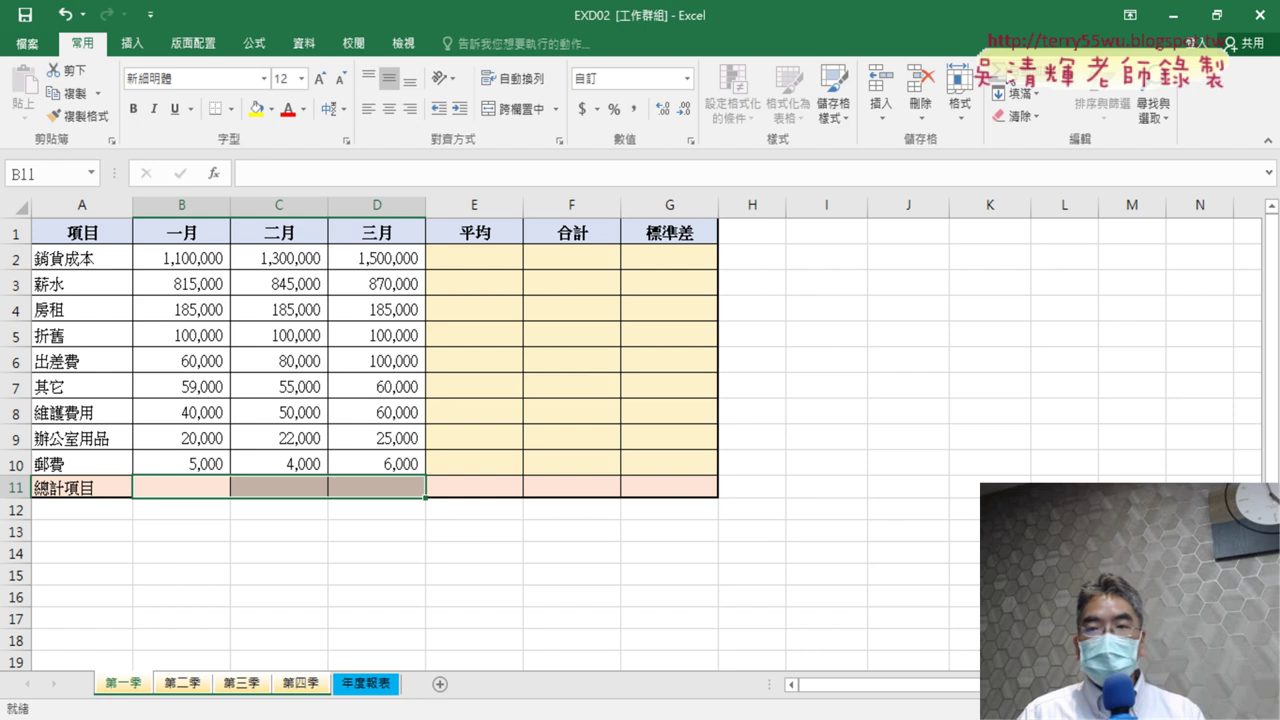
{"action": "left_click", "coordinate": [1065, 78]}
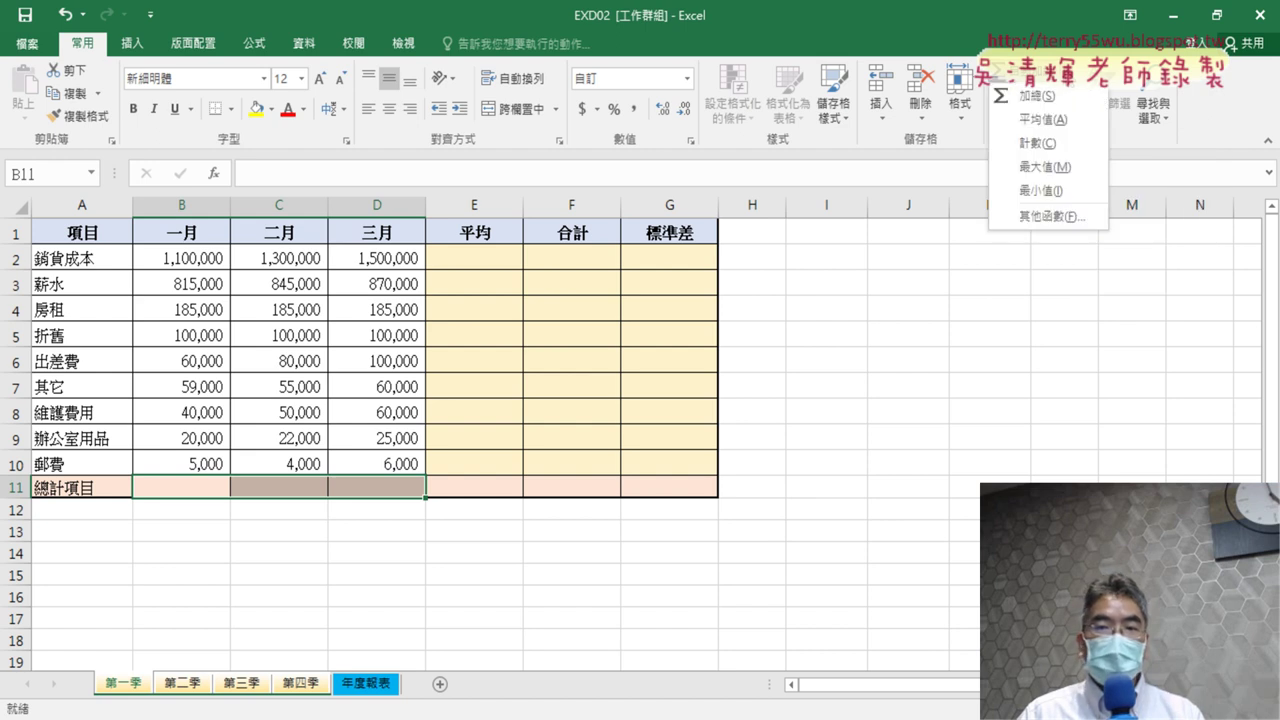
{"action": "left_click", "coordinate": [1033, 120]}
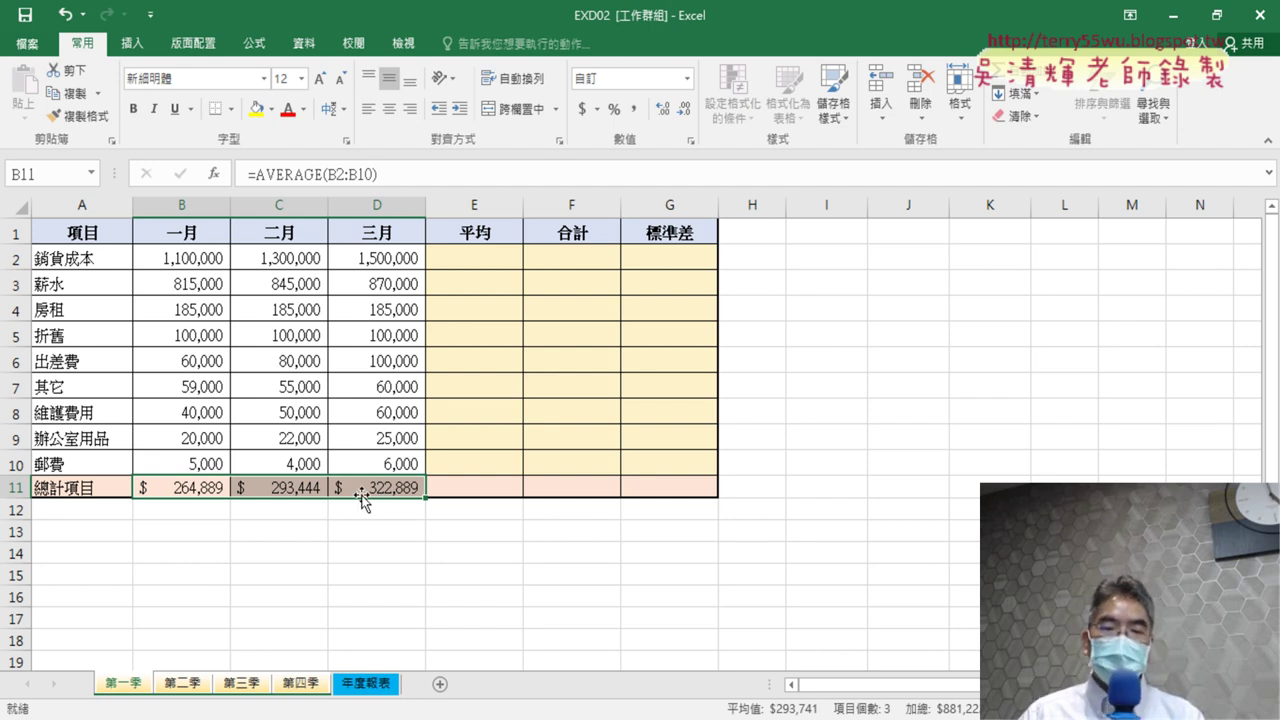
- Enter =AVERAGE(B2:D2) in E2 and fill the formula down to E10 in the 平均 column
{"action": "left_click", "coordinate": [483, 261]}
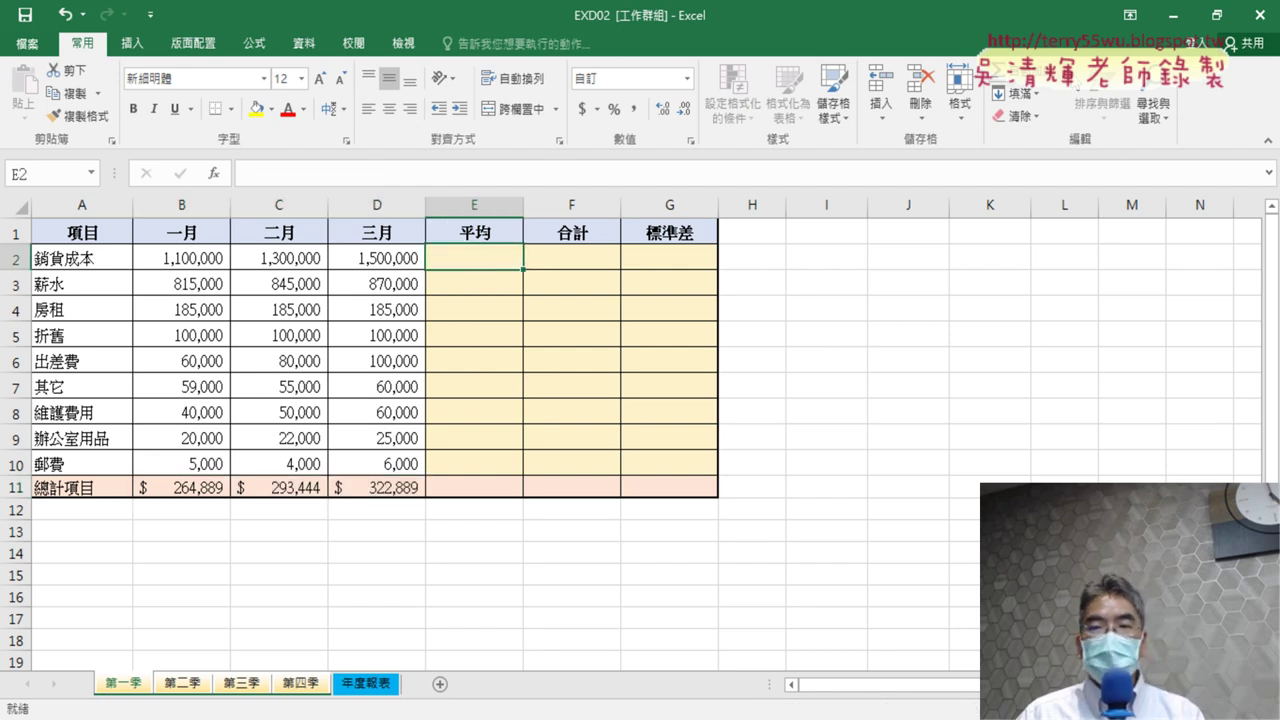
{"action": "left_click", "coordinate": [1058, 72]}
{"action": "left_click", "coordinate": [1065, 122]}
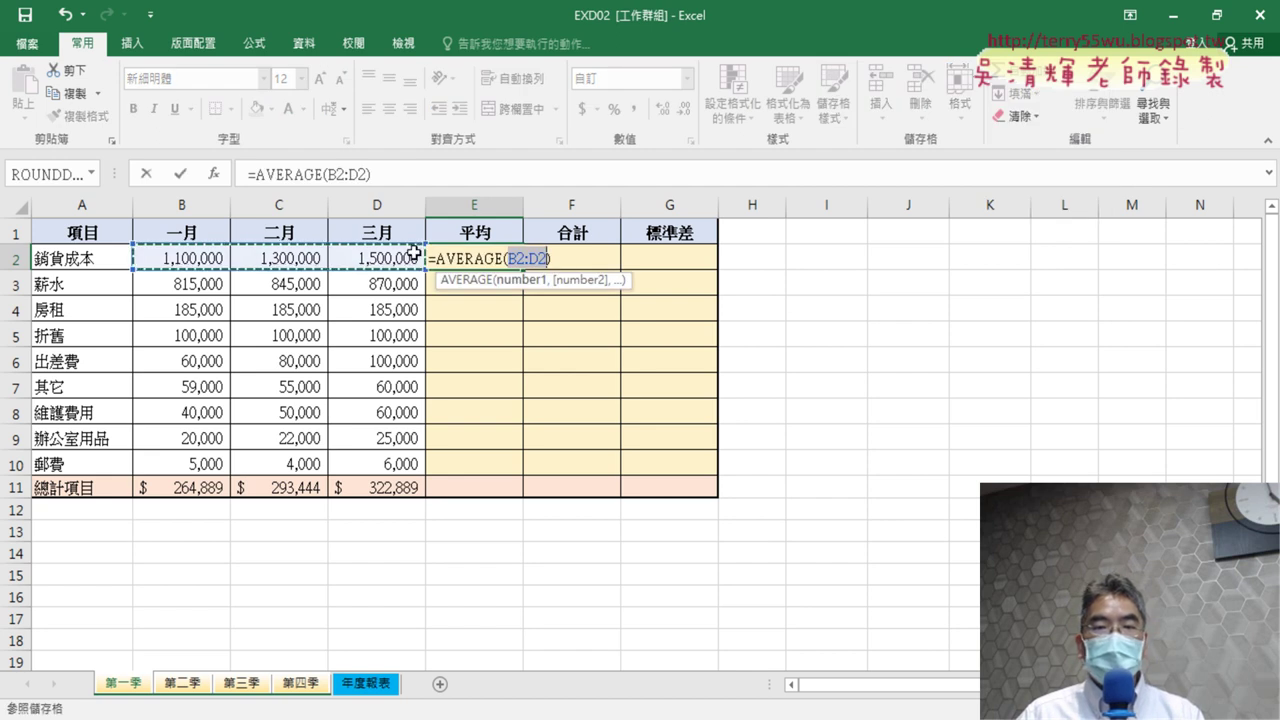
{"action": "left_click", "coordinate": [180, 174]}
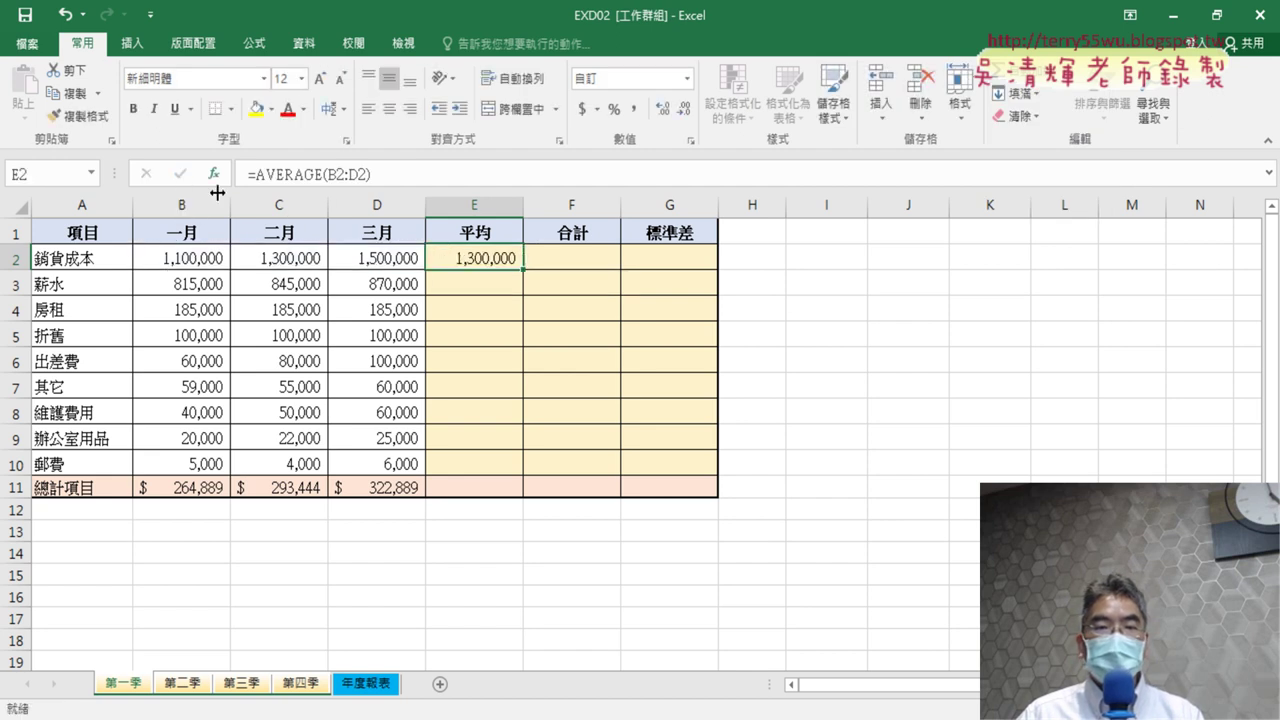
{"action": "left_click_drag", "start_coordinate": [525, 269], "coordinate": [530, 466]}
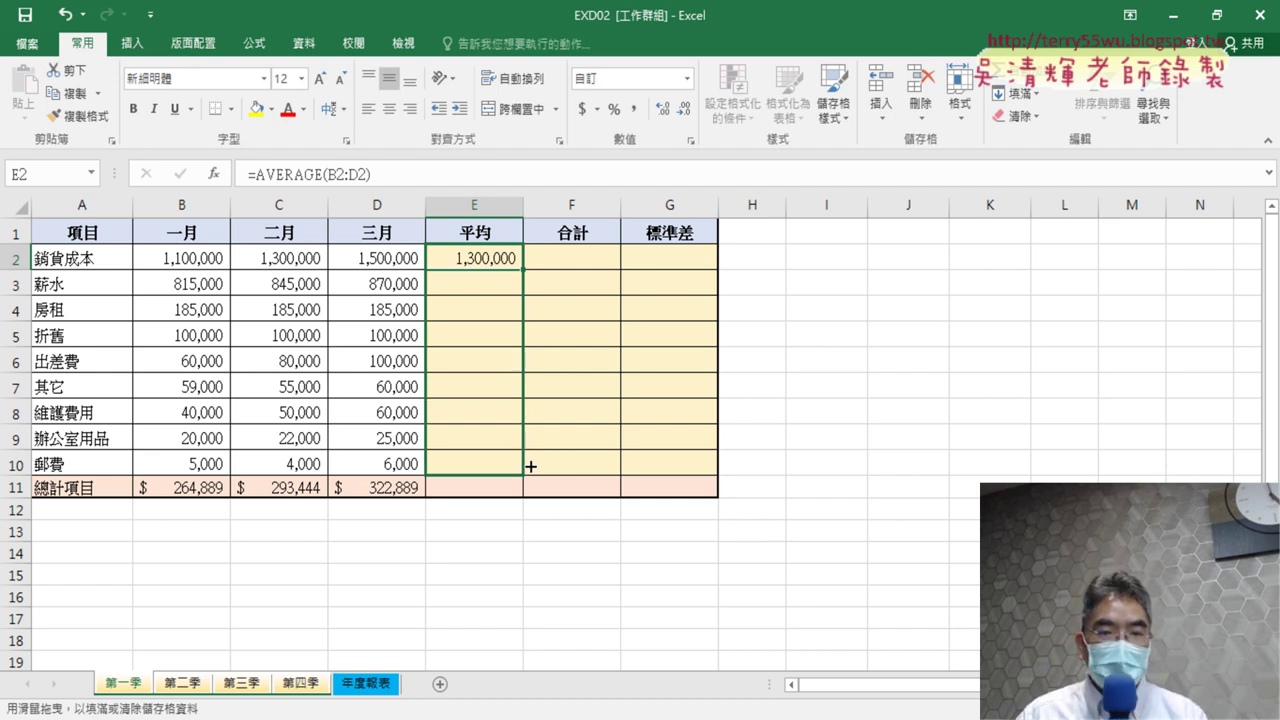
{"action": "left_click_drag", "start_coordinate": [530, 465], "coordinate": [530, 466]}
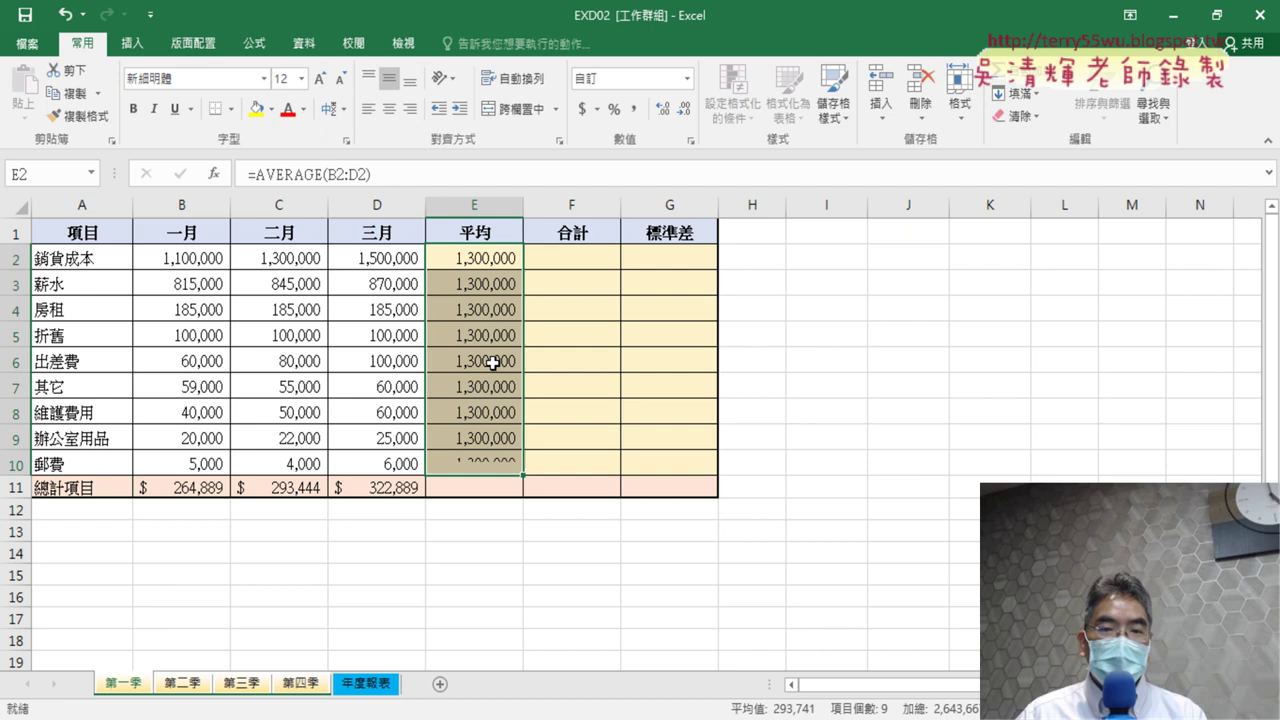
- Examine the data range B2:D10, the 平均 cell of the total row (E11) and the formula in E10
{"action": "left_click", "coordinate": [491, 487]}
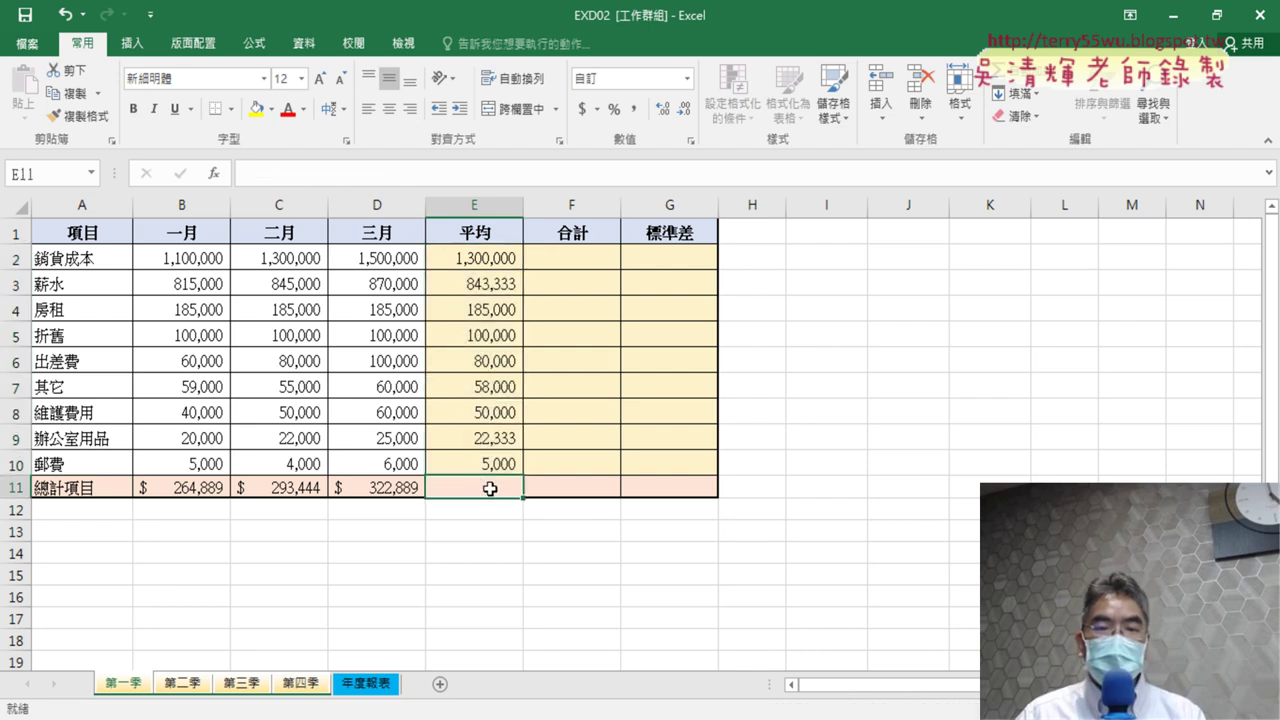
{"action": "left_click_drag", "start_coordinate": [174, 260], "coordinate": [377, 465]}
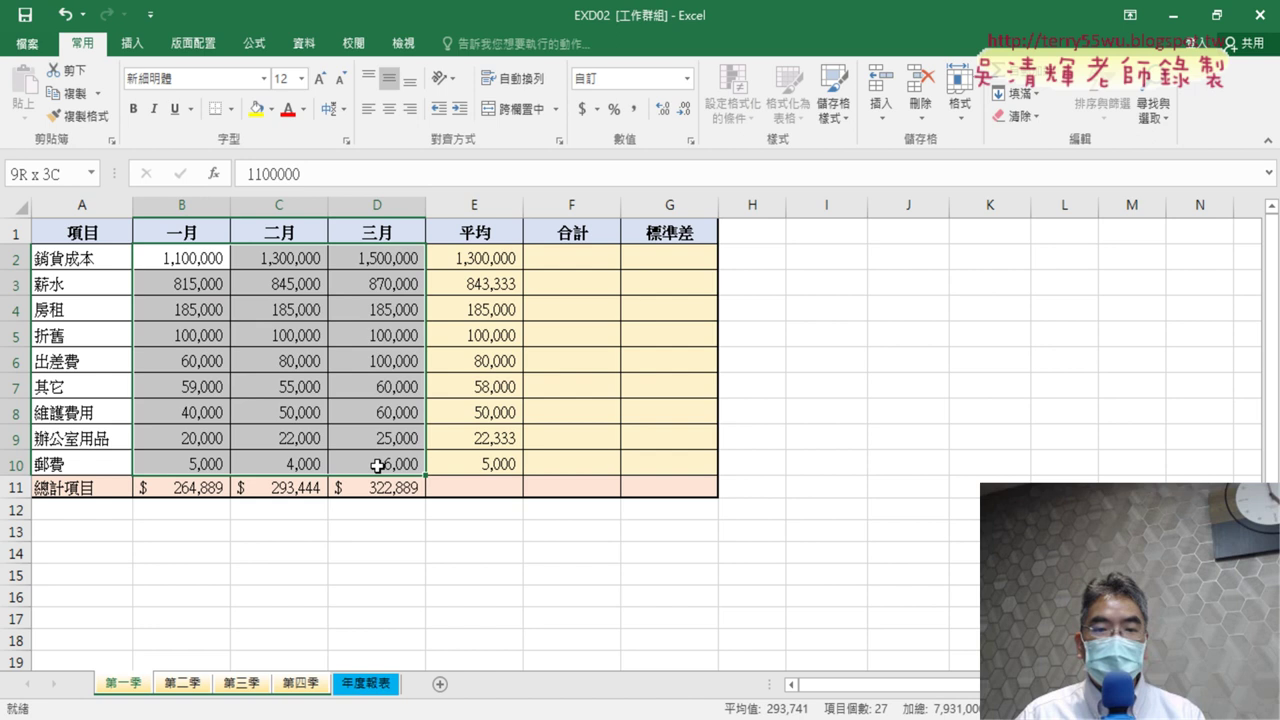
{"action": "left_click", "coordinate": [490, 488]}
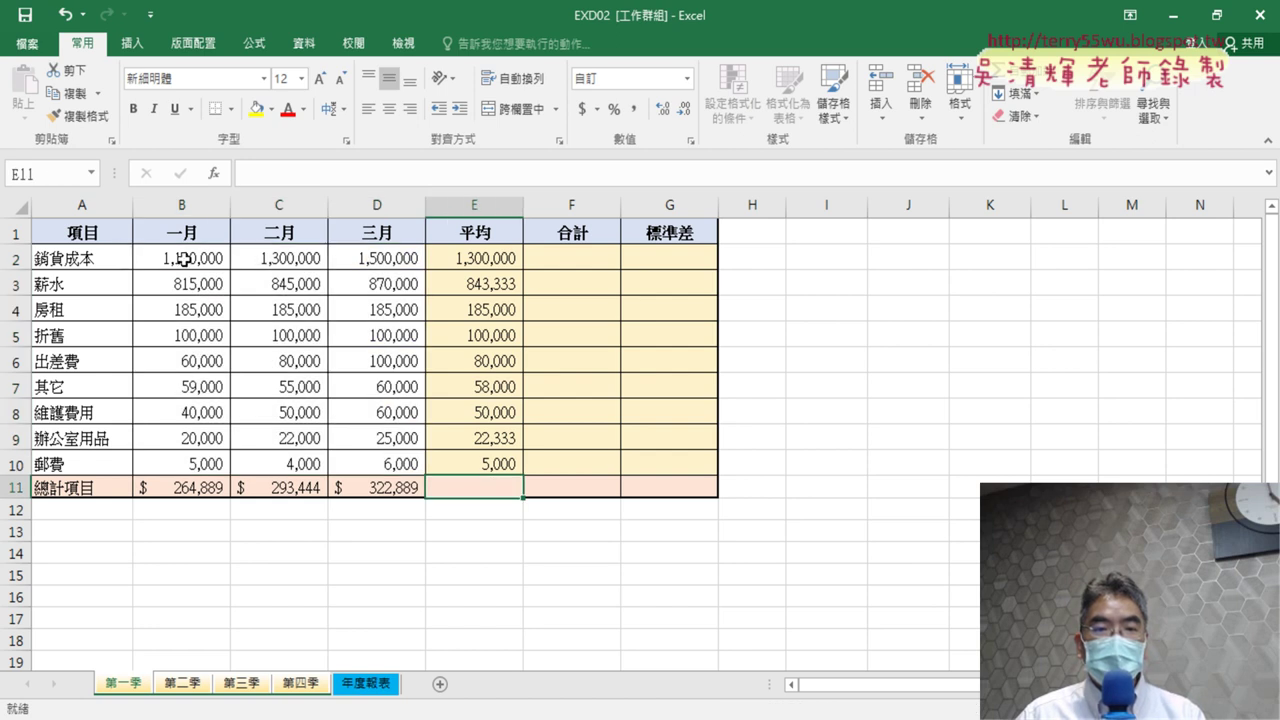
{"action": "left_click_drag", "start_coordinate": [184, 260], "coordinate": [380, 462]}
{"action": "left_click", "coordinate": [490, 492]}
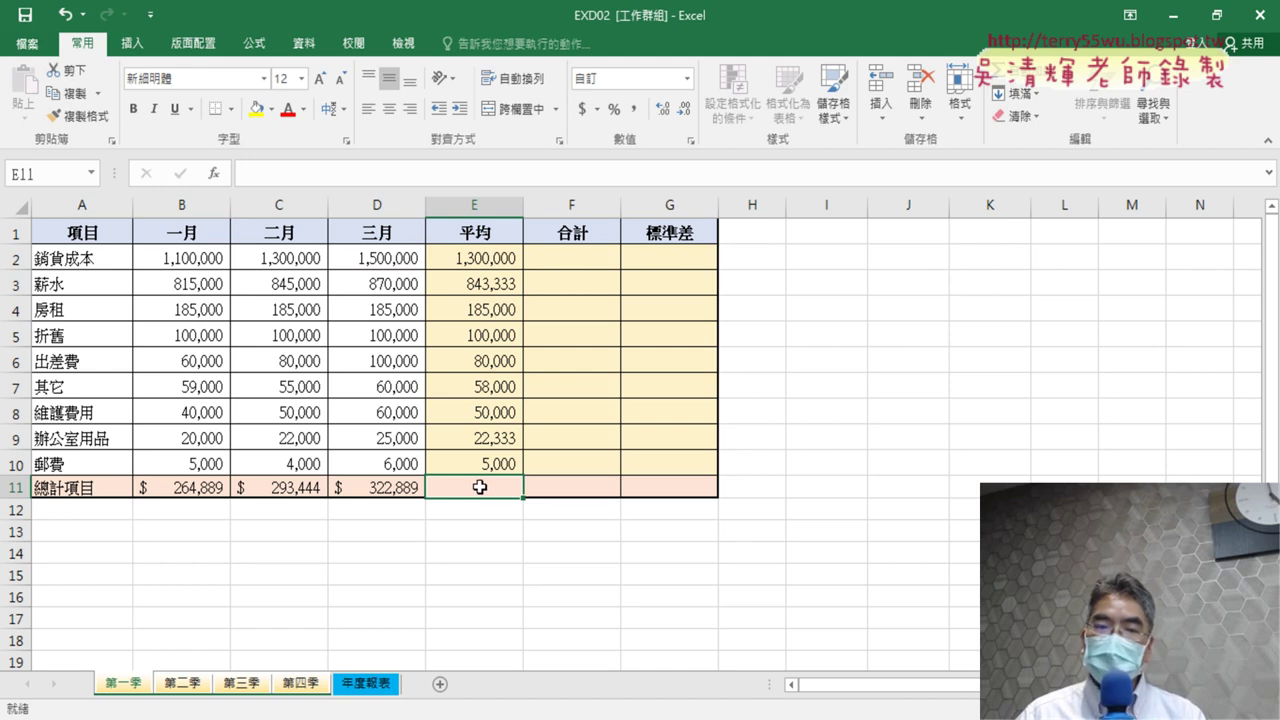
{"action": "left_click", "coordinate": [492, 462]}
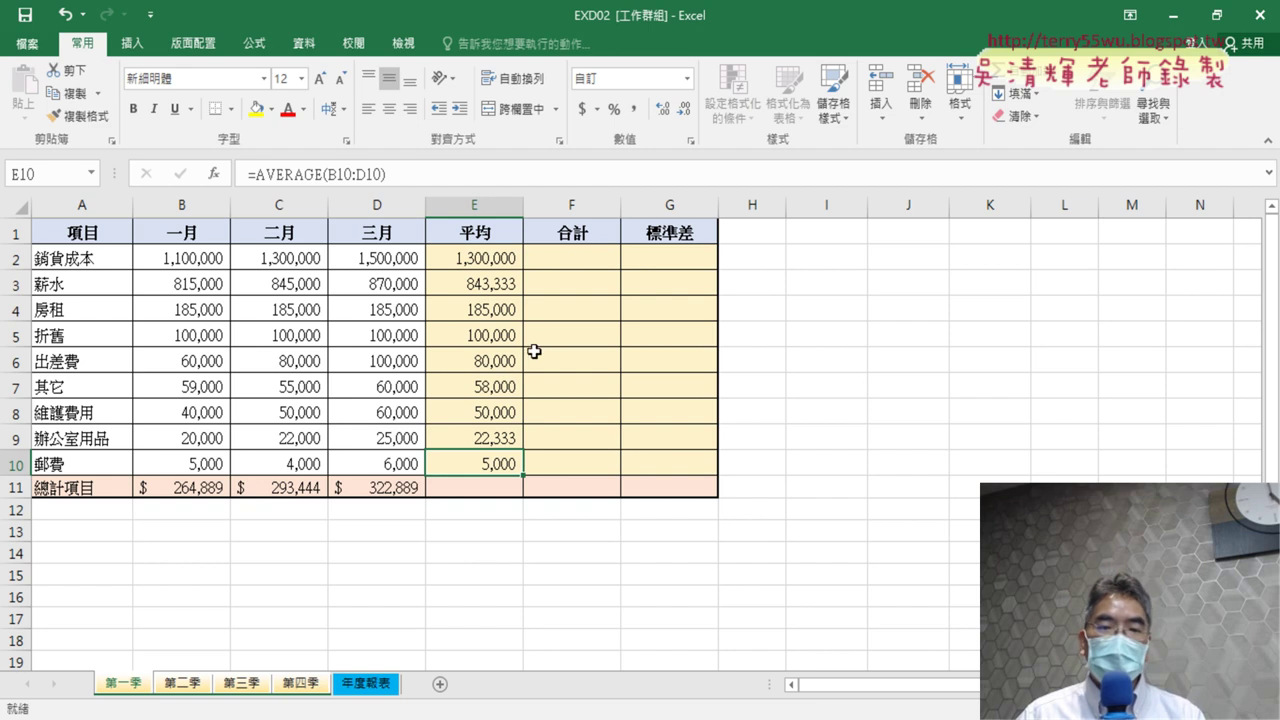
- Enter =SUM(B2:D2) in F2, excluding the average column, and fill it down to F10 in the 合計 column
{"action": "left_click", "coordinate": [588, 255]}
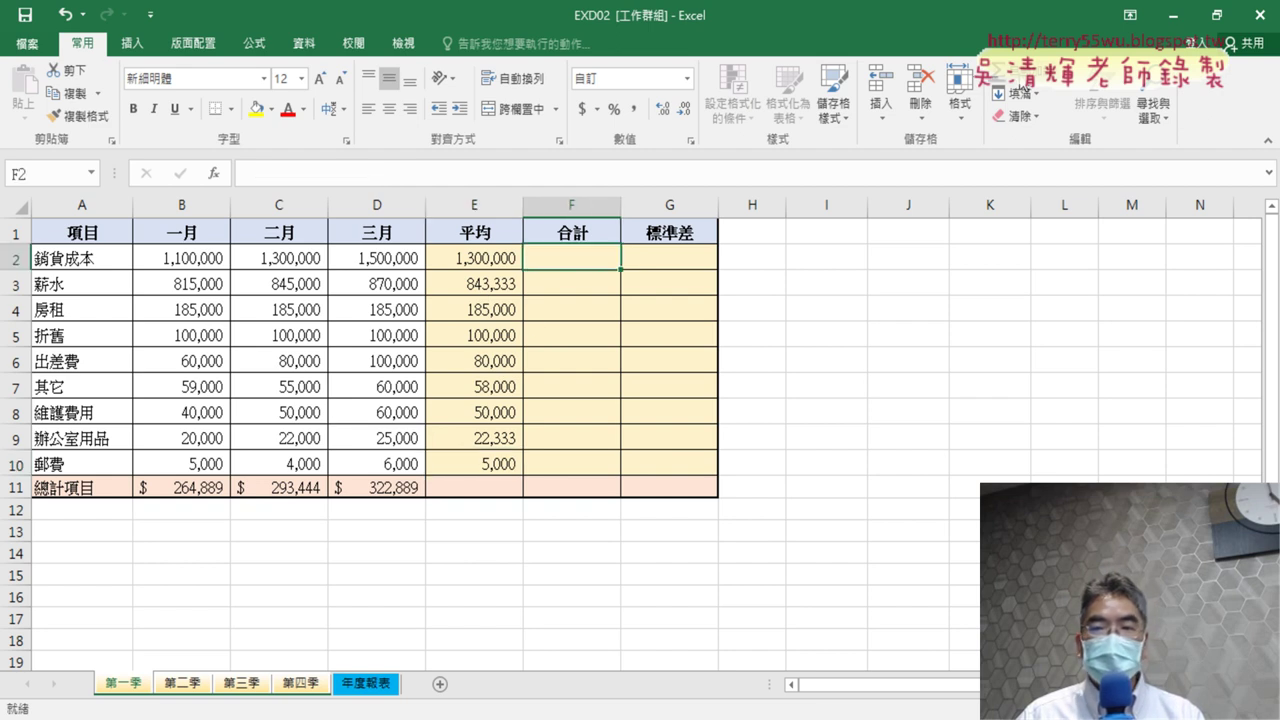
{"action": "left_click", "coordinate": [1010, 80]}
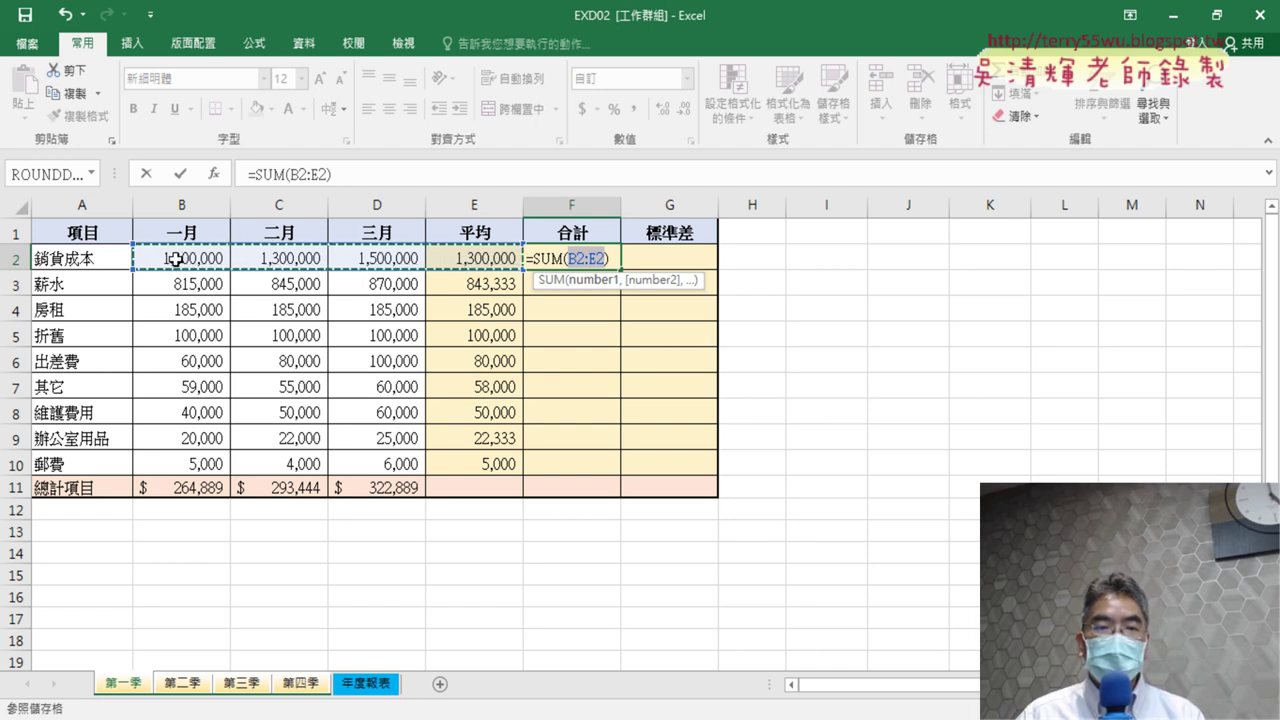
{"action": "left_click_drag", "start_coordinate": [178, 259], "coordinate": [370, 257]}
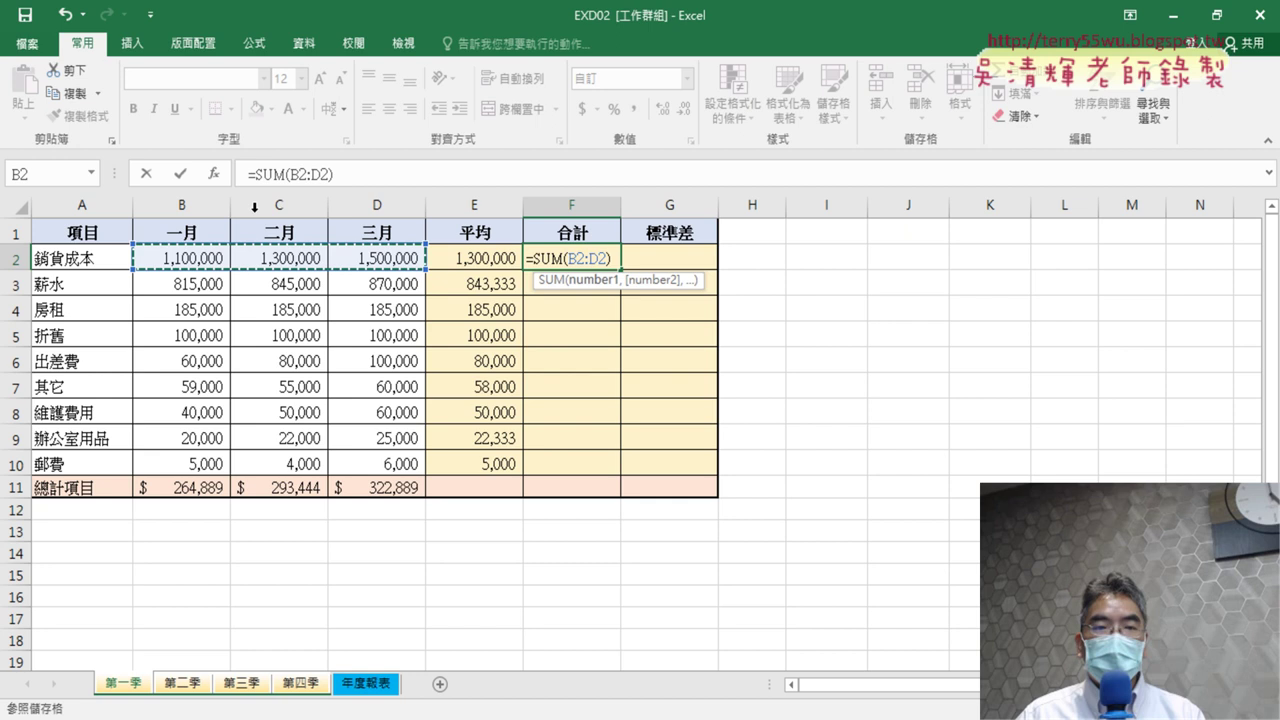
{"action": "left_click", "coordinate": [187, 172]}
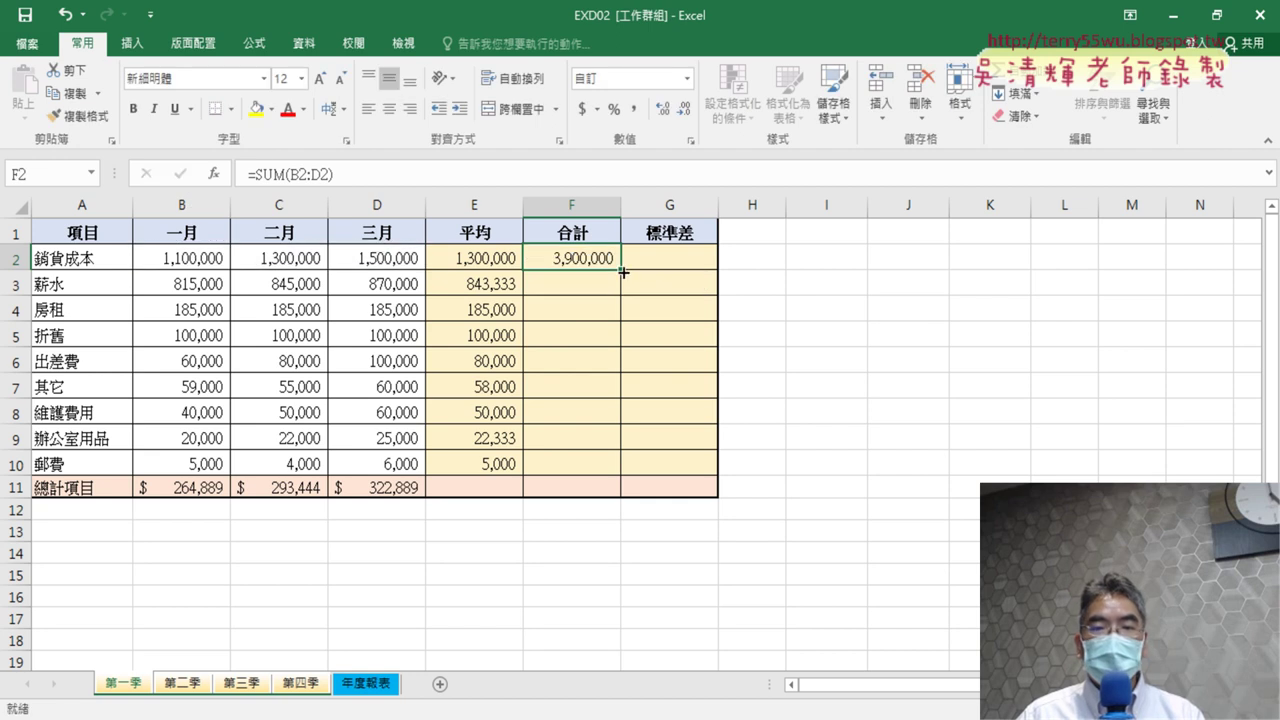
{"action": "left_click_drag", "start_coordinate": [622, 271], "coordinate": [634, 478]}
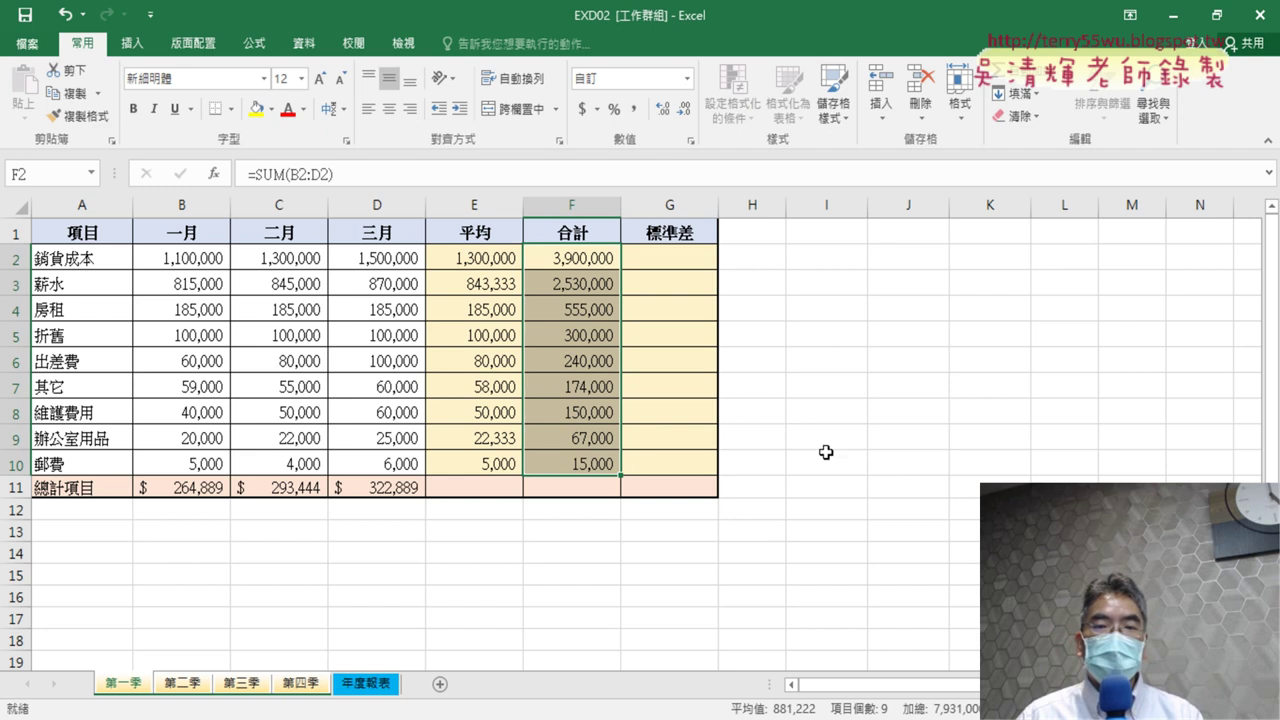
- Select G2 in the 標準差 column, switch to TQC_EXCEL2016題目.pdf in the browser and read the requirements for cells G2 to G10
{"action": "left_click", "coordinate": [690, 262]}
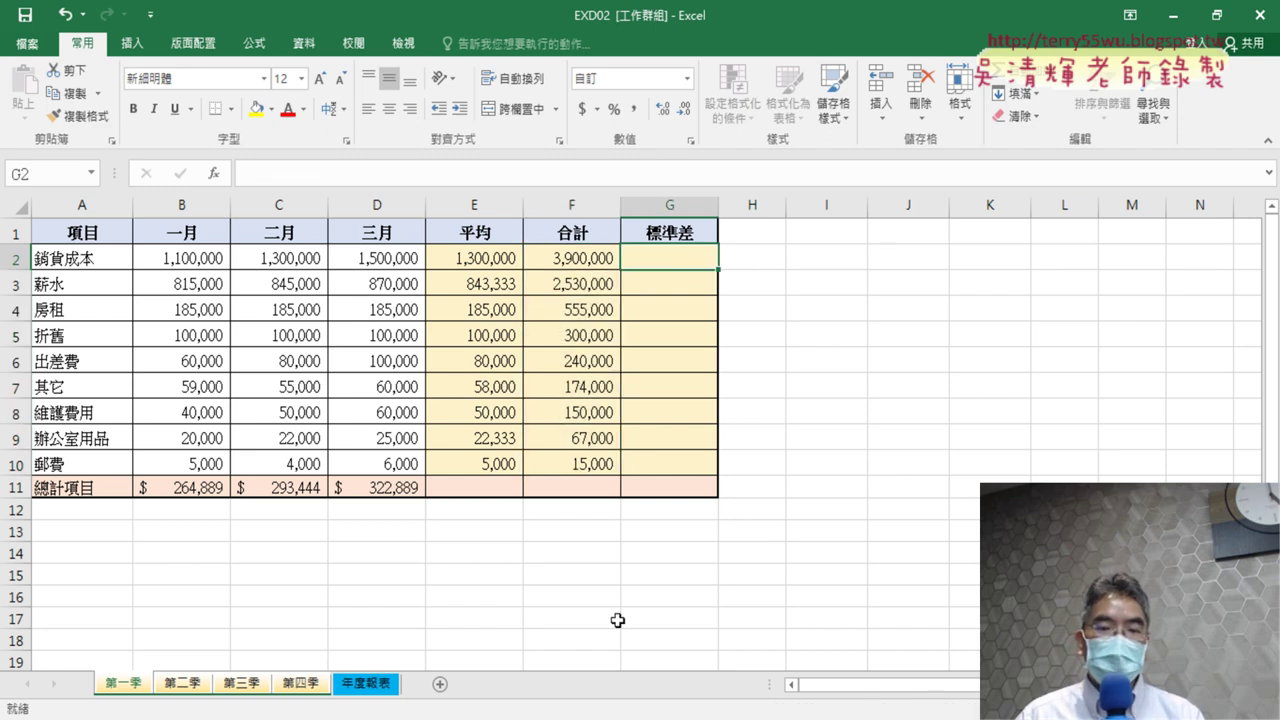
{"action": "key", "text": "alt+Tab"}
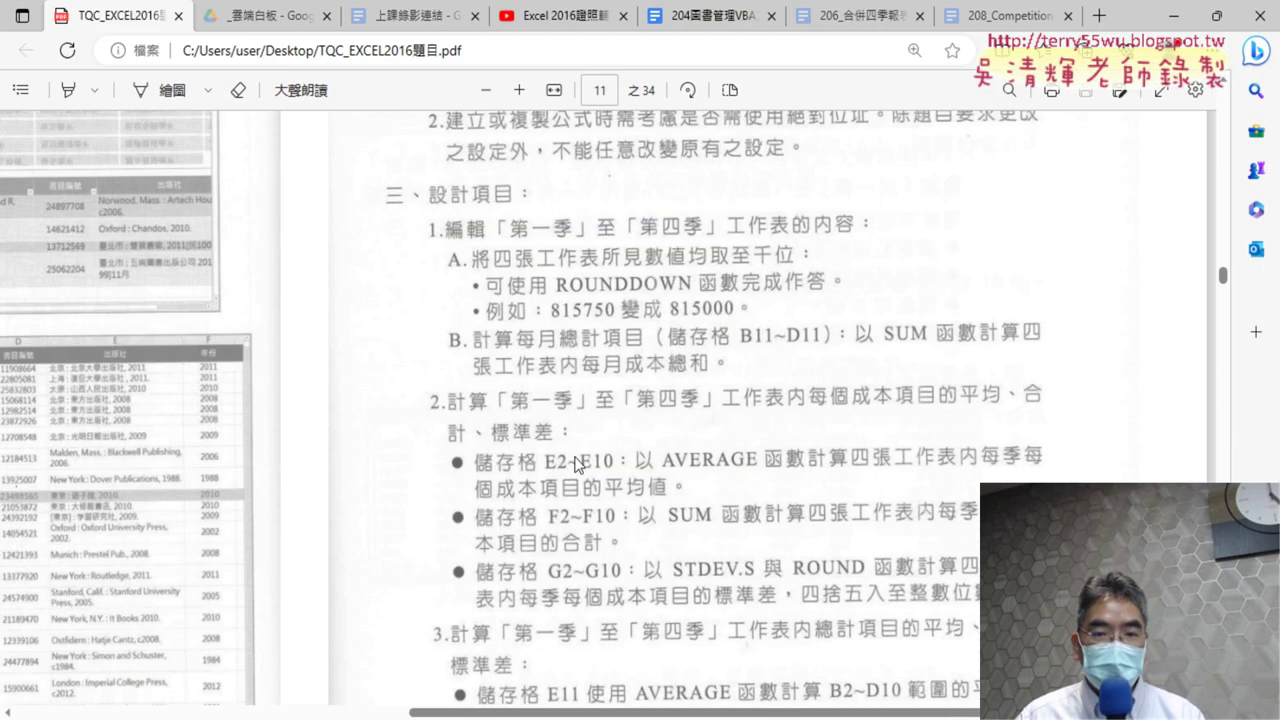
{"action": "scroll", "coordinate": [745, 360], "scroll_direction": "down", "scroll_amount": 1}
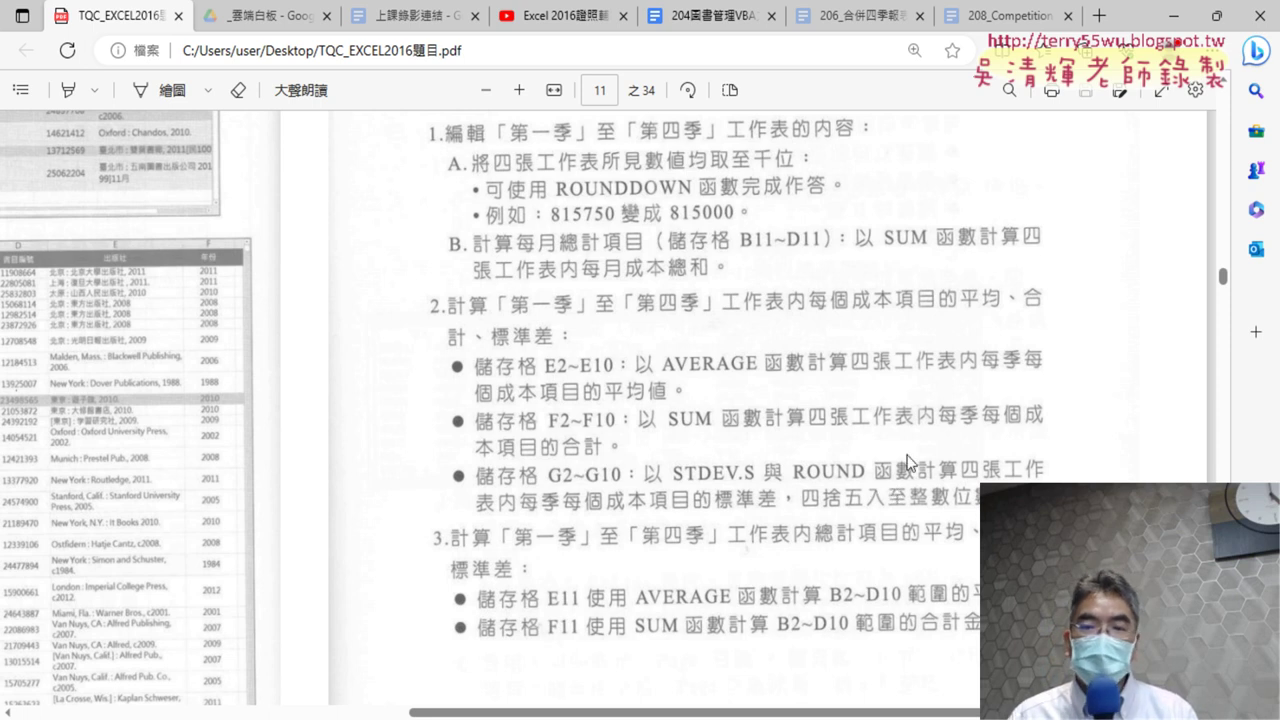
- Return to the EXD02 workbook in Excel and start inserting a function from the 統計 category into G2
{"action": "left_click", "coordinate": [1176, 22]}
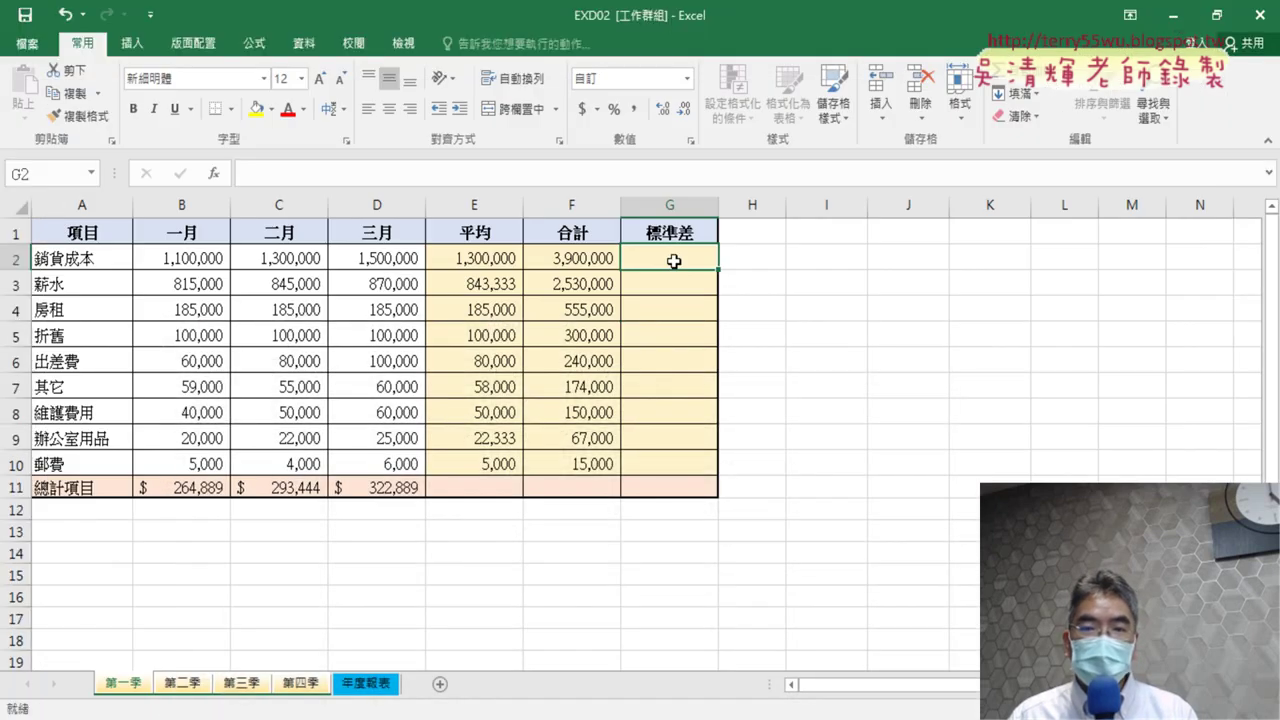
{"action": "left_click", "coordinate": [1067, 76]}
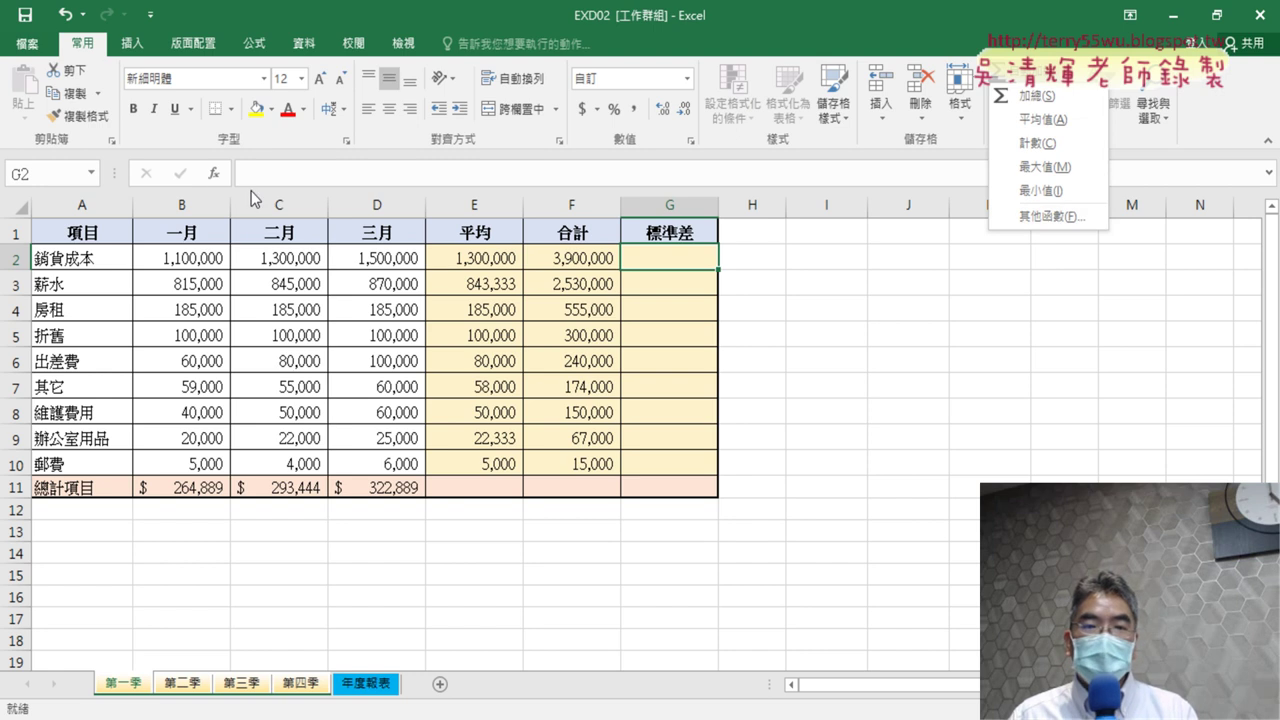
{"action": "left_click", "coordinate": [215, 175]}
{"action": "left_click", "coordinate": [215, 178]}
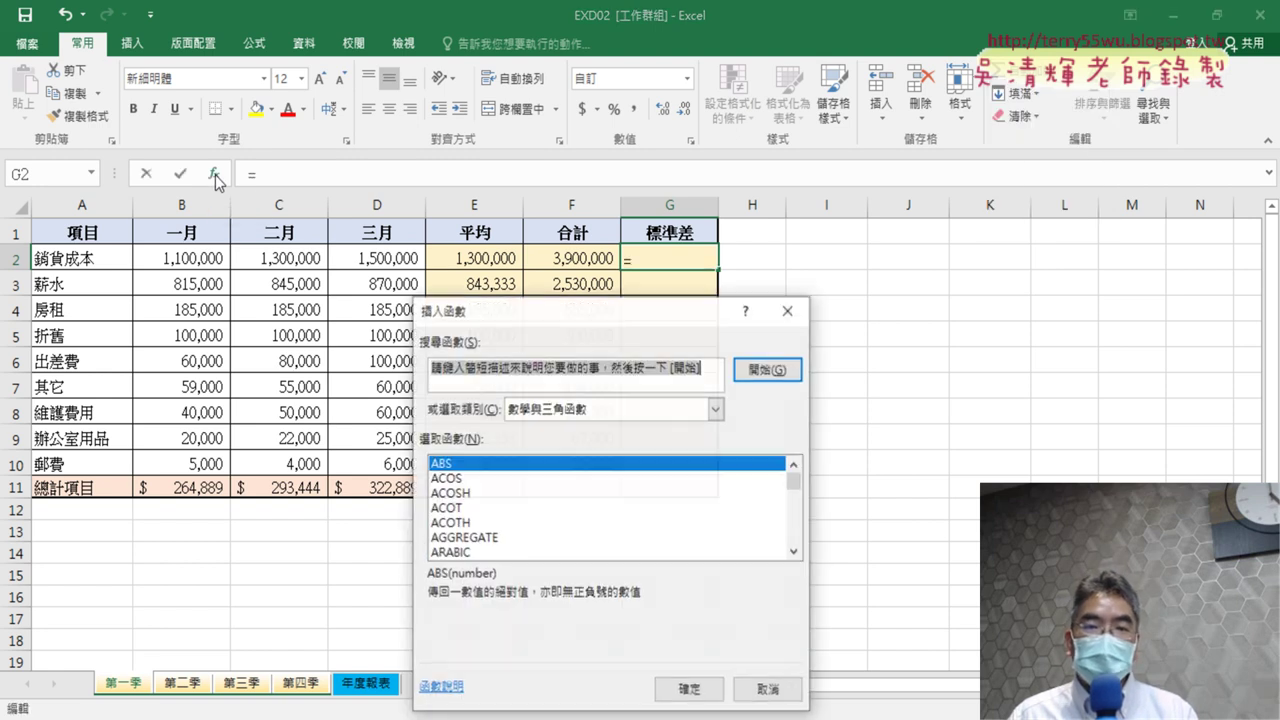
{"action": "left_click_drag", "start_coordinate": [852, 306], "coordinate": [956, 134]}
{"action": "left_click", "coordinate": [977, 231]}
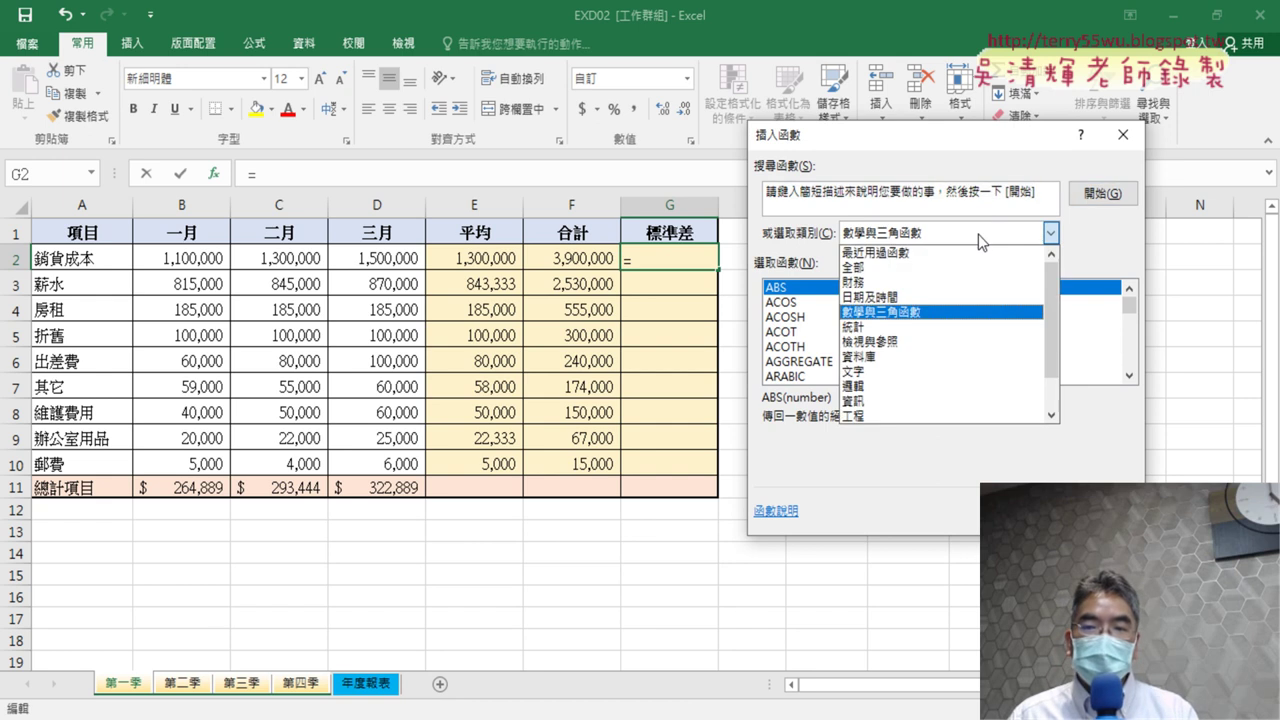
{"action": "left_click", "coordinate": [950, 328]}
- Find STDEV.S among the statistical functions and insert it into G2
{"action": "left_click", "coordinate": [868, 347]}
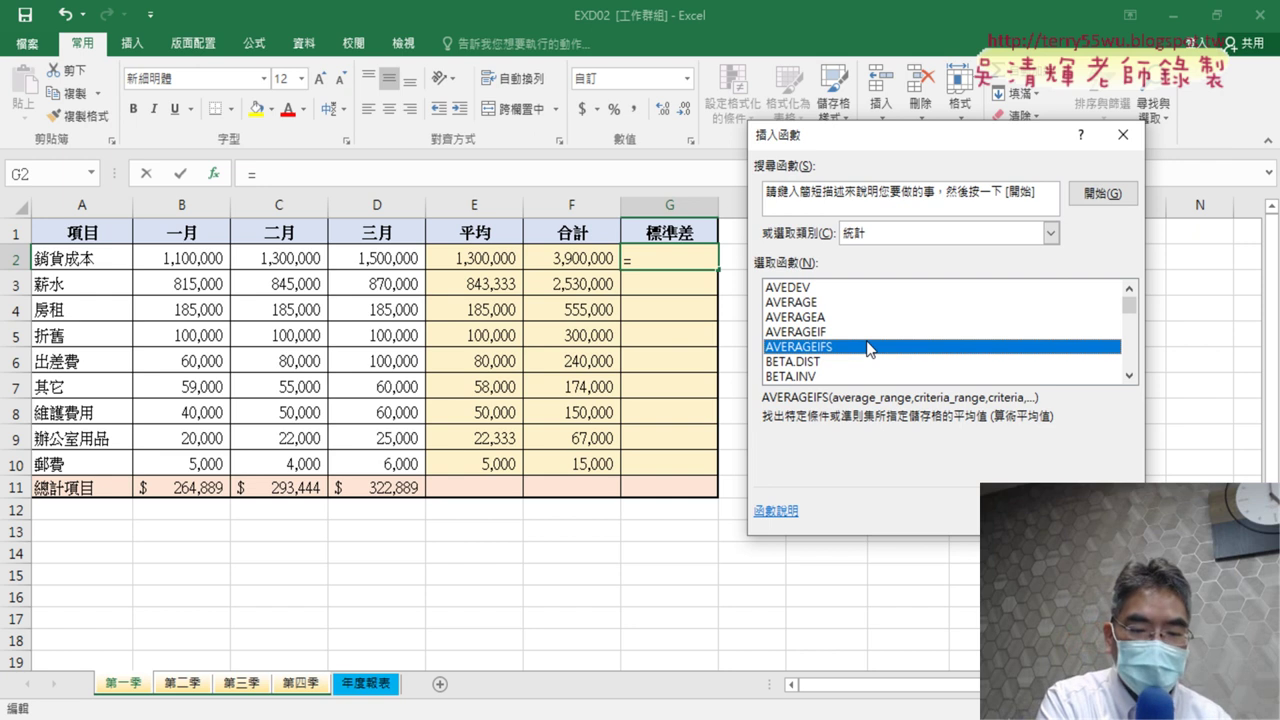
{"action": "key", "text": "s"}
{"action": "key", "text": "s"}
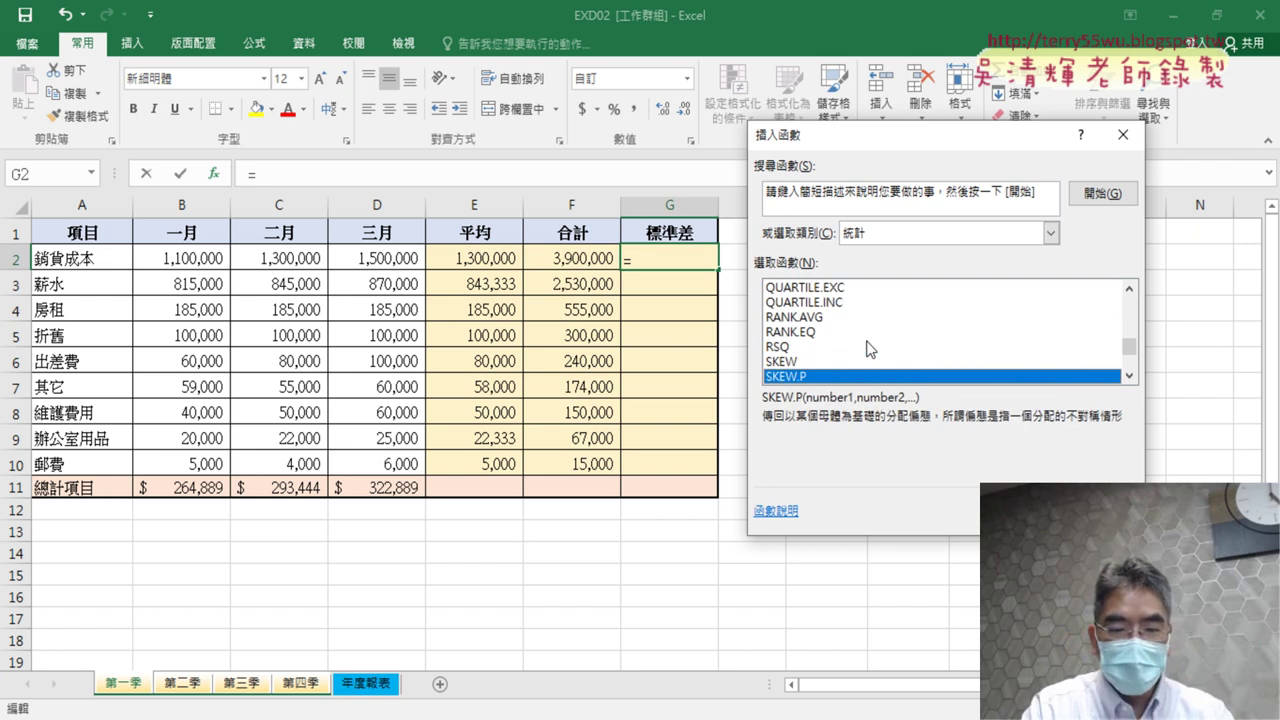
{"action": "key", "text": "s"}
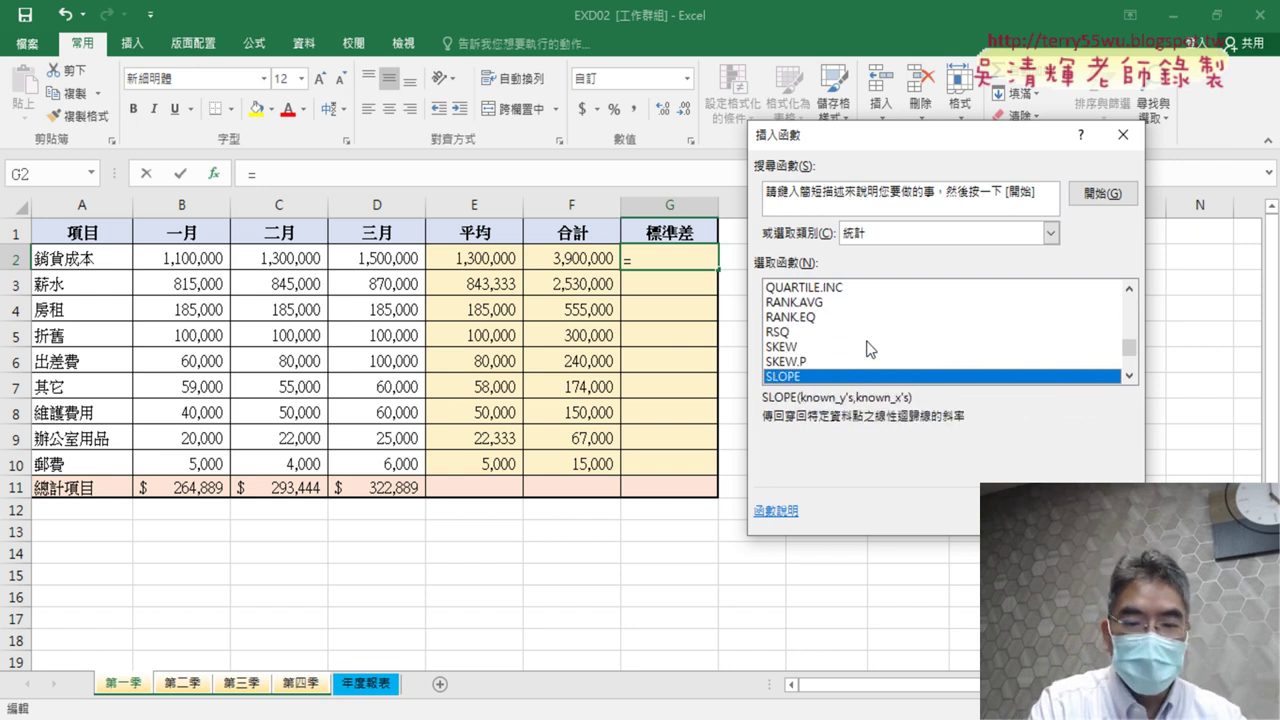
{"action": "key", "text": "s"}
{"action": "key", "text": "s"}
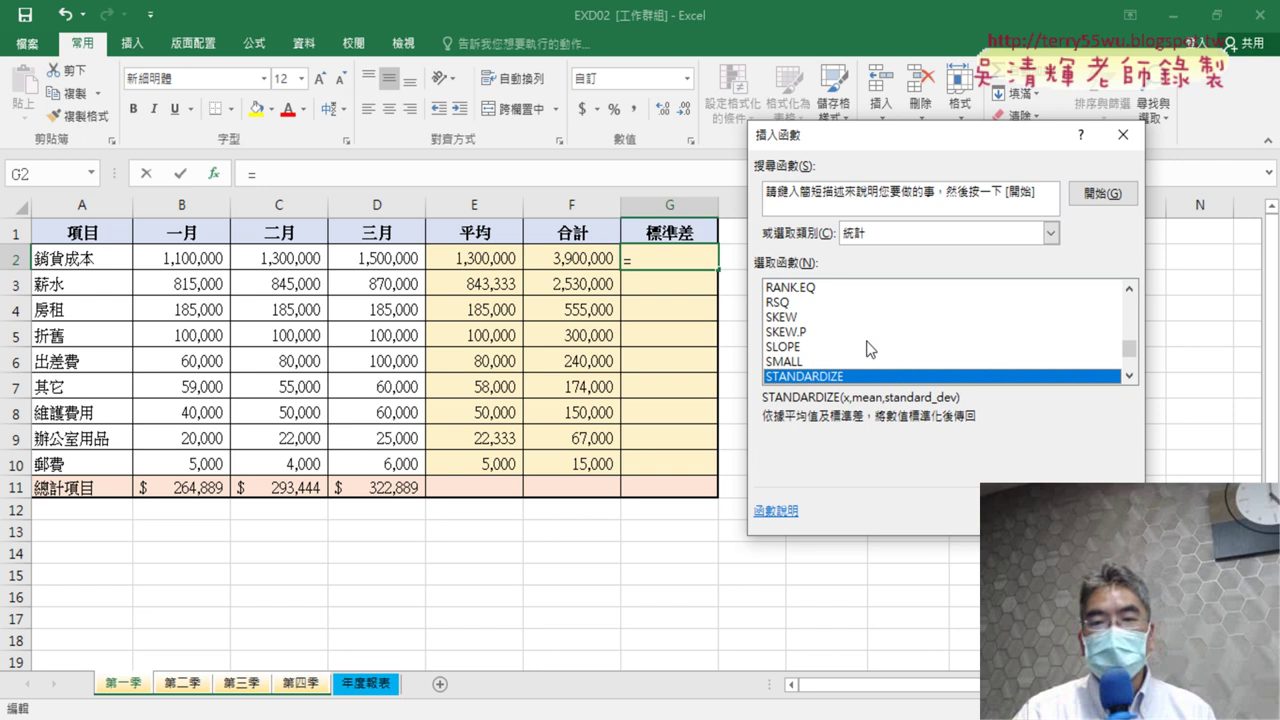
{"action": "scroll", "coordinate": [1131, 384], "scroll_direction": "down", "scroll_amount": 5}
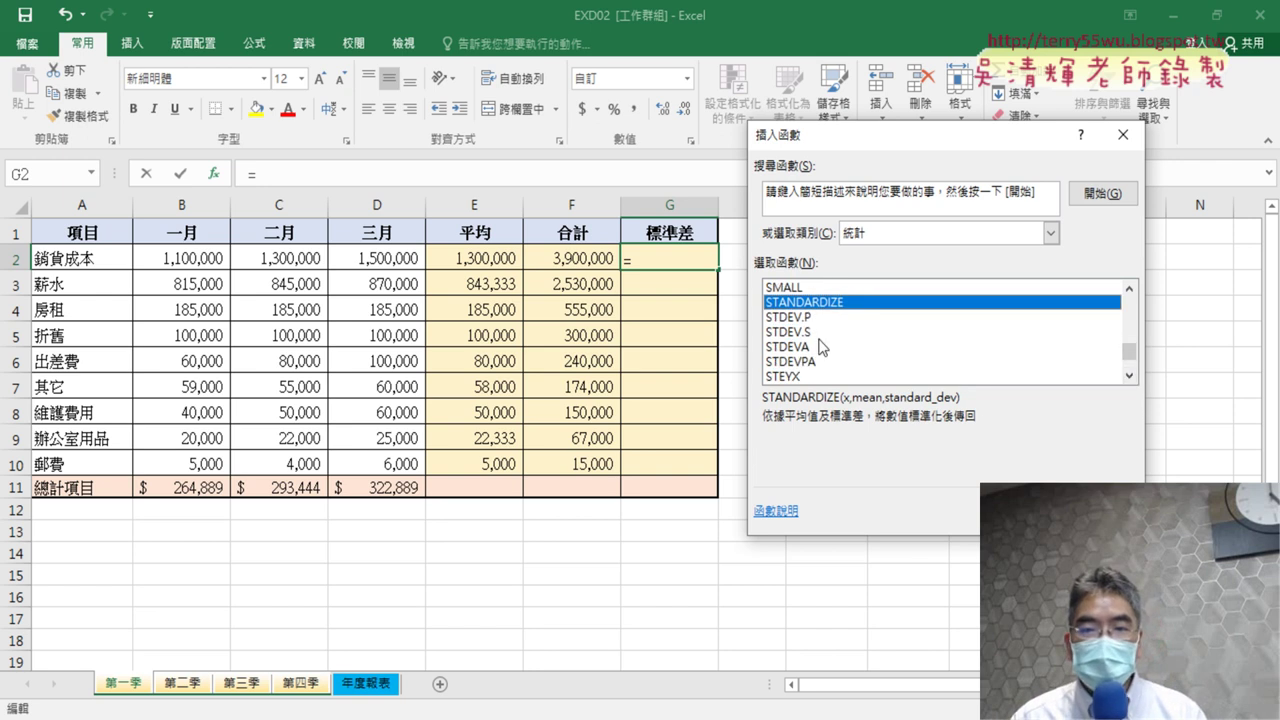
{"action": "left_click", "coordinate": [816, 333]}
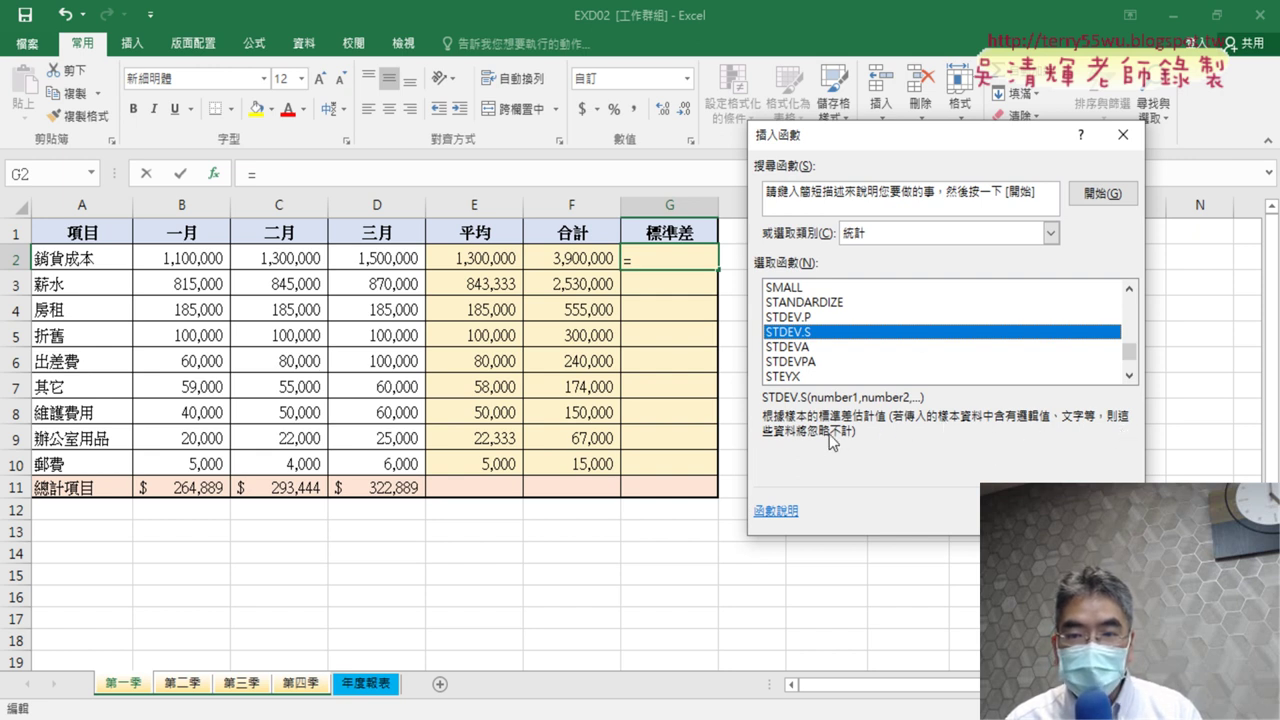
{"action": "key", "text": "Return"}
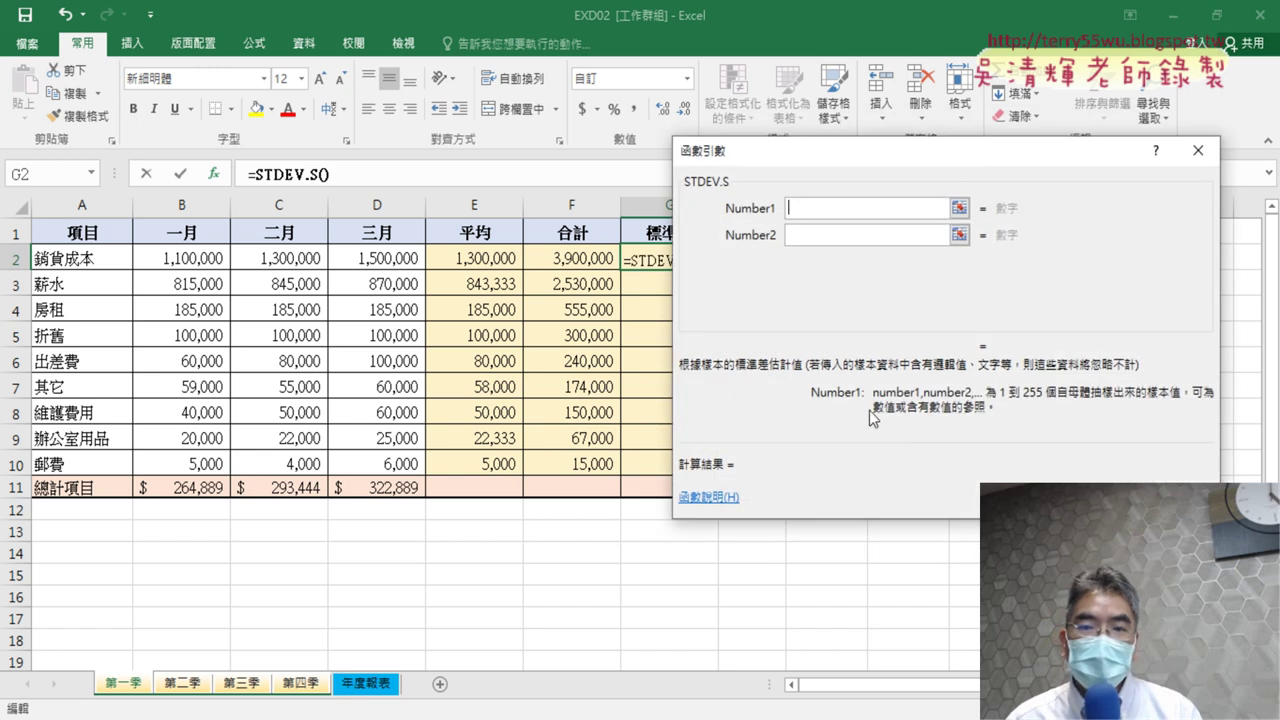
- Complete G2 as =STDEV.S(B2:D2) and fill the formula down to G10 in the 標準差 column
{"action": "left_click_drag", "start_coordinate": [188, 258], "coordinate": [378, 262]}
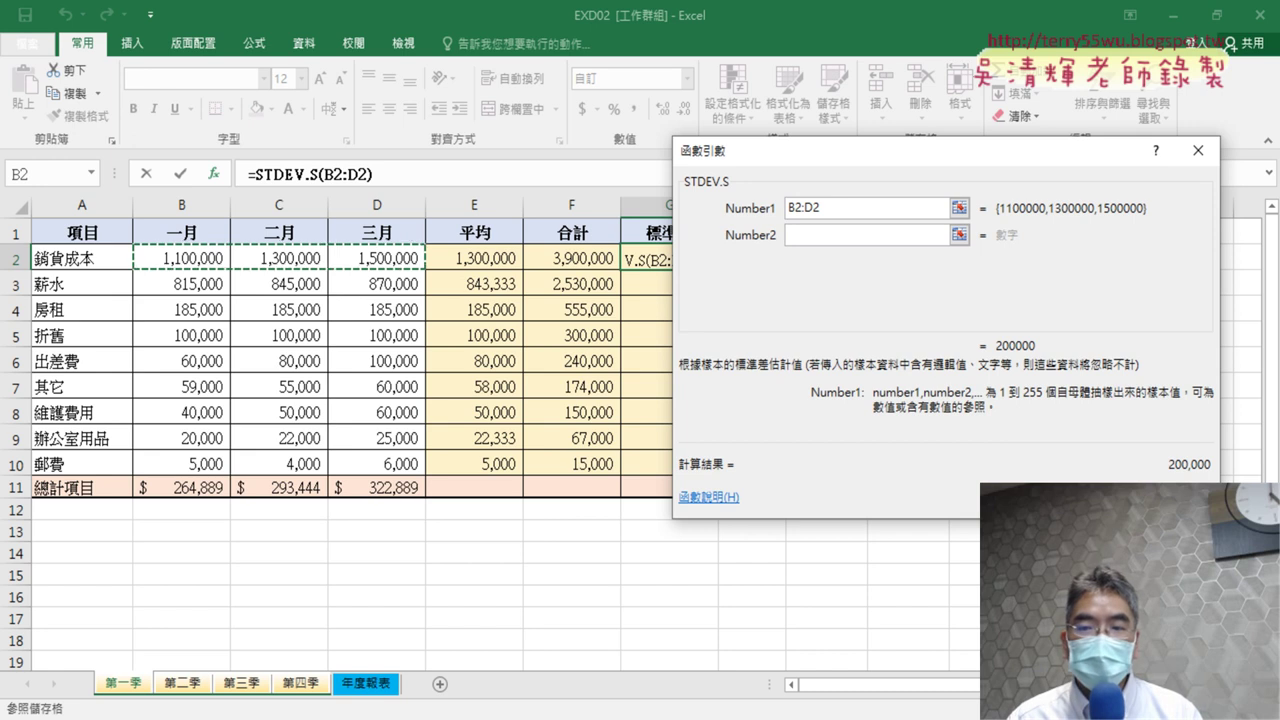
{"action": "left_click", "coordinate": [1090, 497]}
{"action": "left_click_drag", "start_coordinate": [719, 270], "coordinate": [723, 476]}
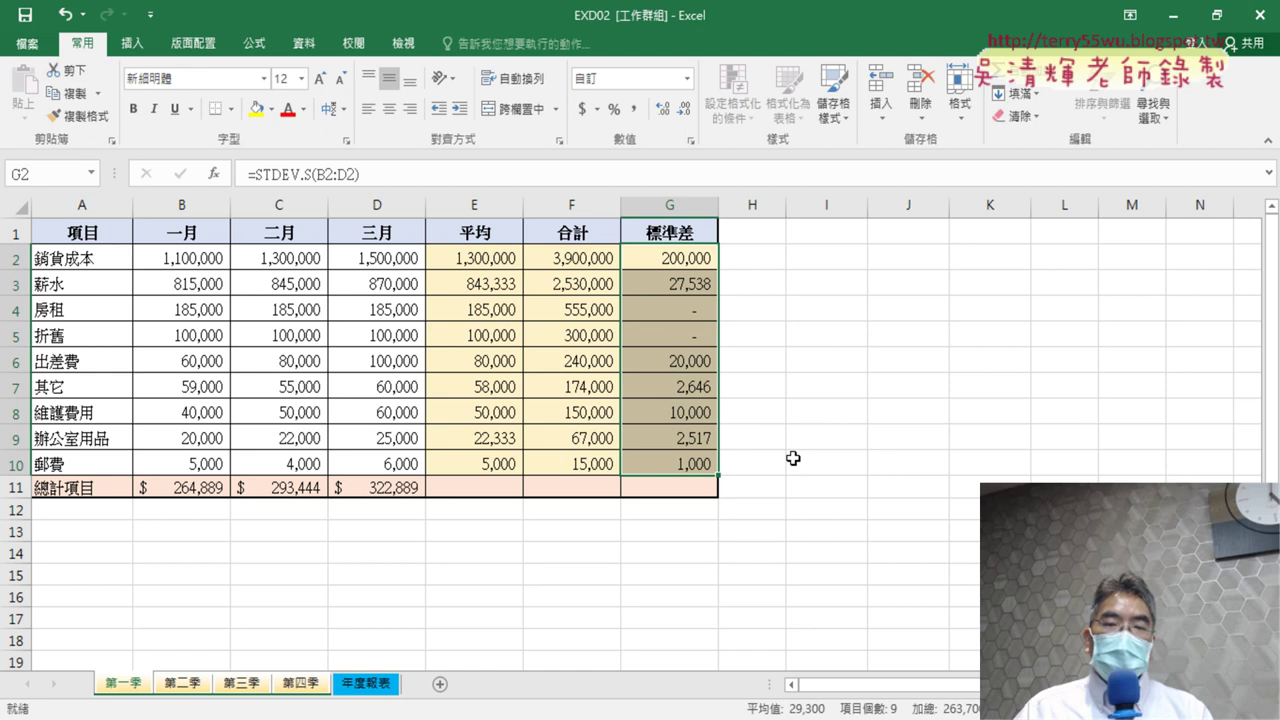
- Examine the 平均, 合計 and 標準差 cells of the 總計項目 row (E11, F11, G11) and the data range B2:D10
{"action": "left_click", "coordinate": [486, 488]}
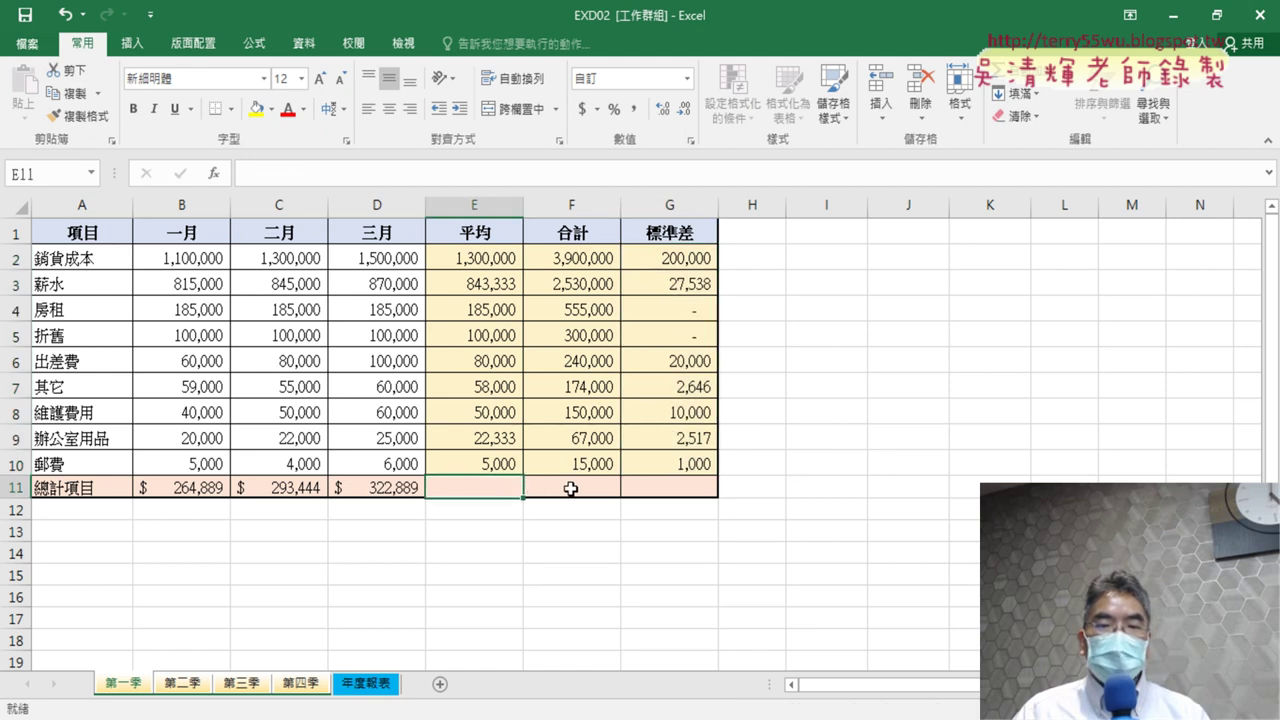
{"action": "left_click", "coordinate": [571, 489]}
{"action": "left_click", "coordinate": [662, 494]}
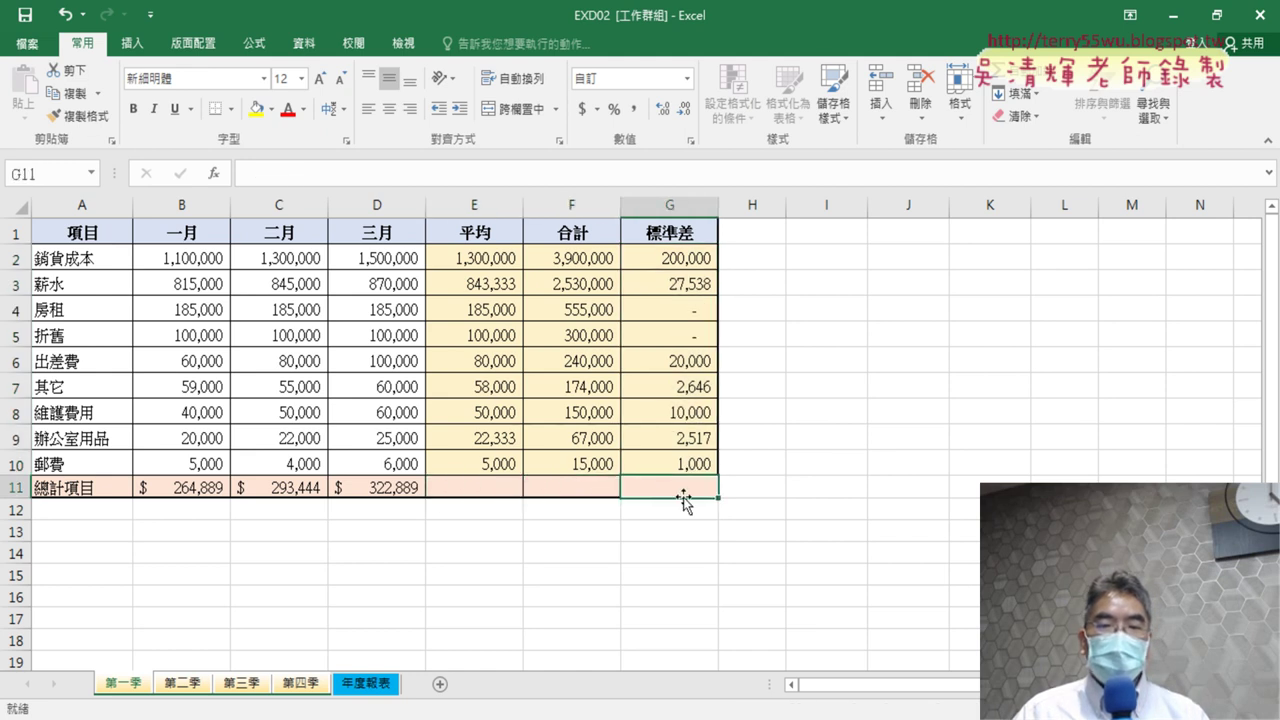
{"action": "left_click", "coordinate": [498, 467]}
{"action": "left_click", "coordinate": [496, 490]}
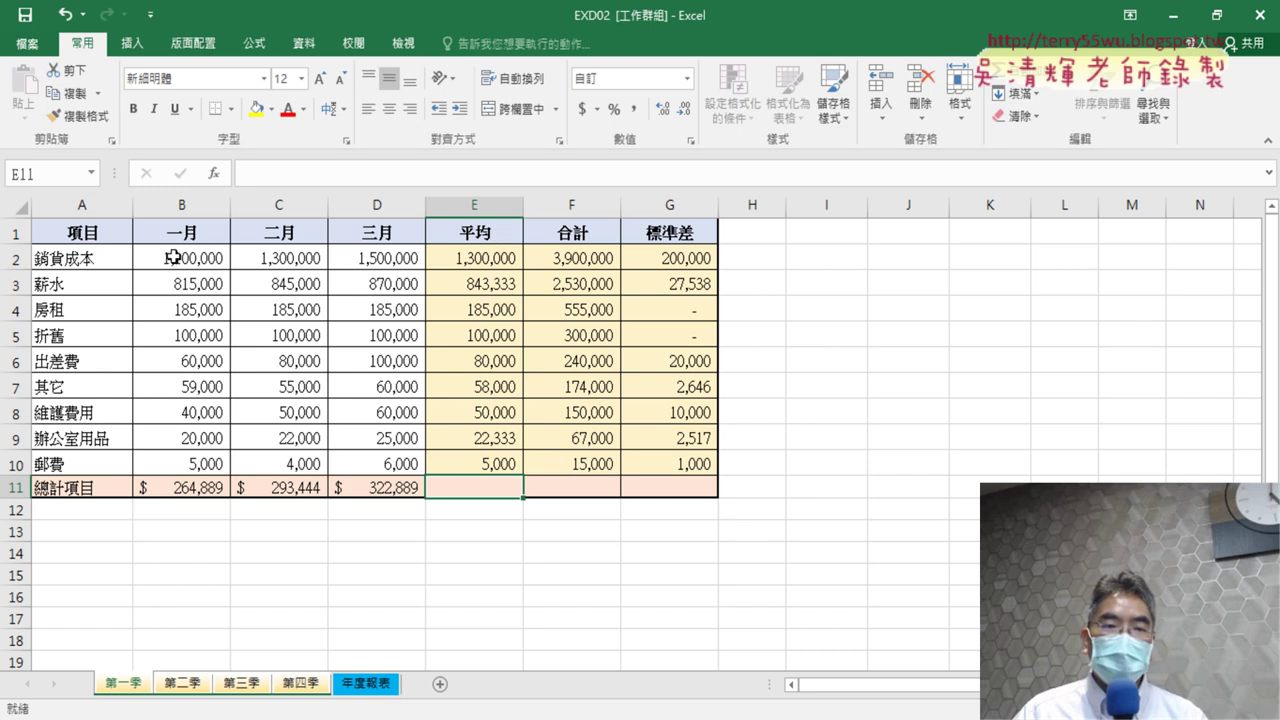
{"action": "left_click_drag", "start_coordinate": [174, 257], "coordinate": [375, 462]}
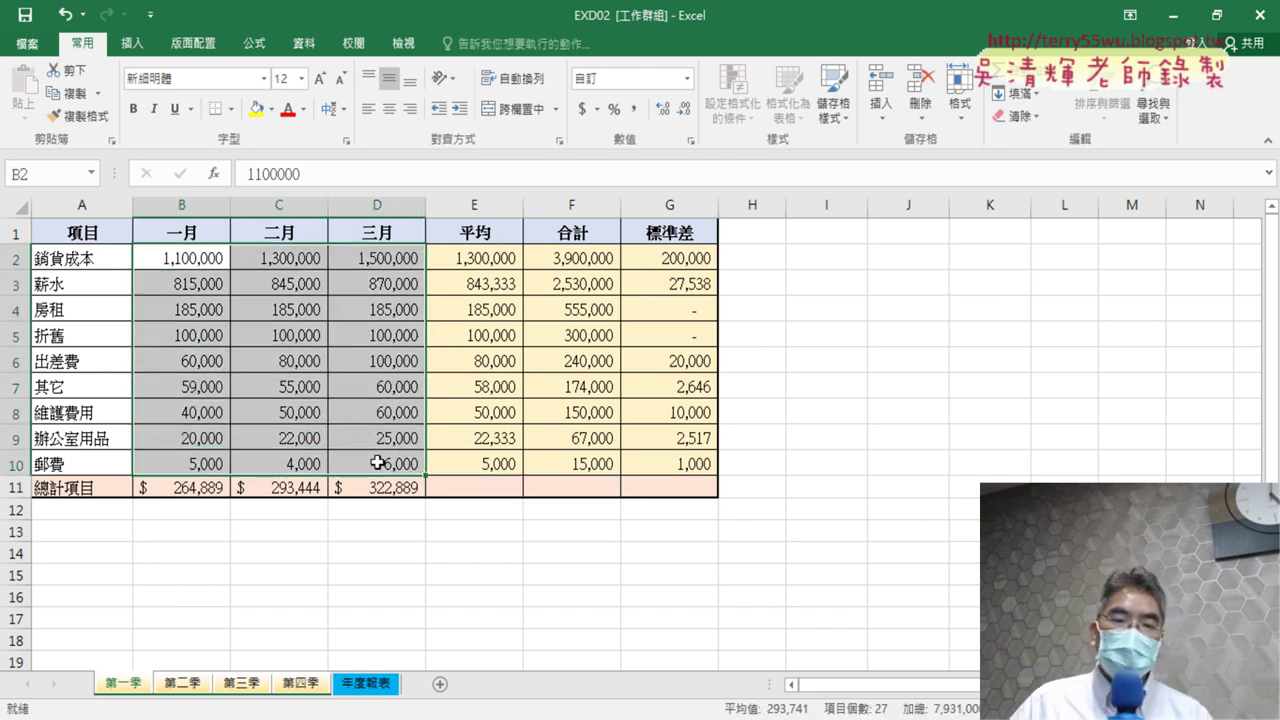
{"action": "left_click", "coordinate": [460, 489]}
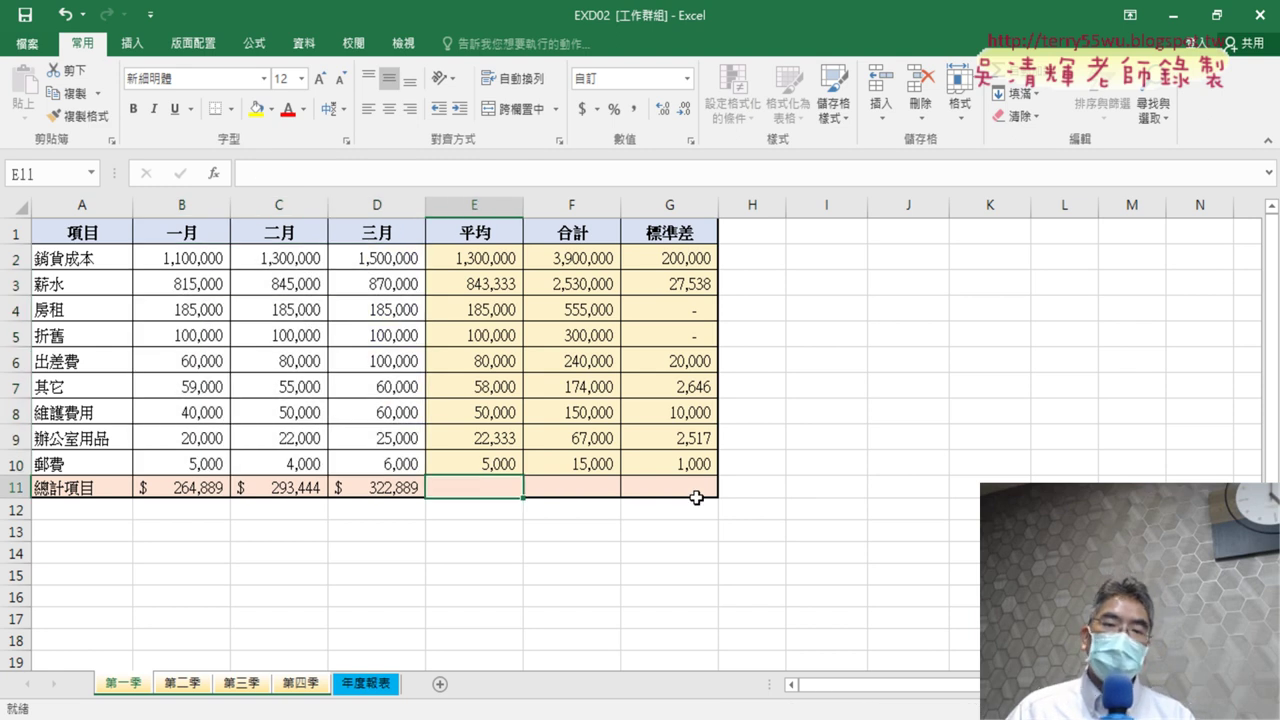
- Try to fill the average formula from E10 down into E11 and check the copied formula
{"action": "left_click", "coordinate": [500, 460]}
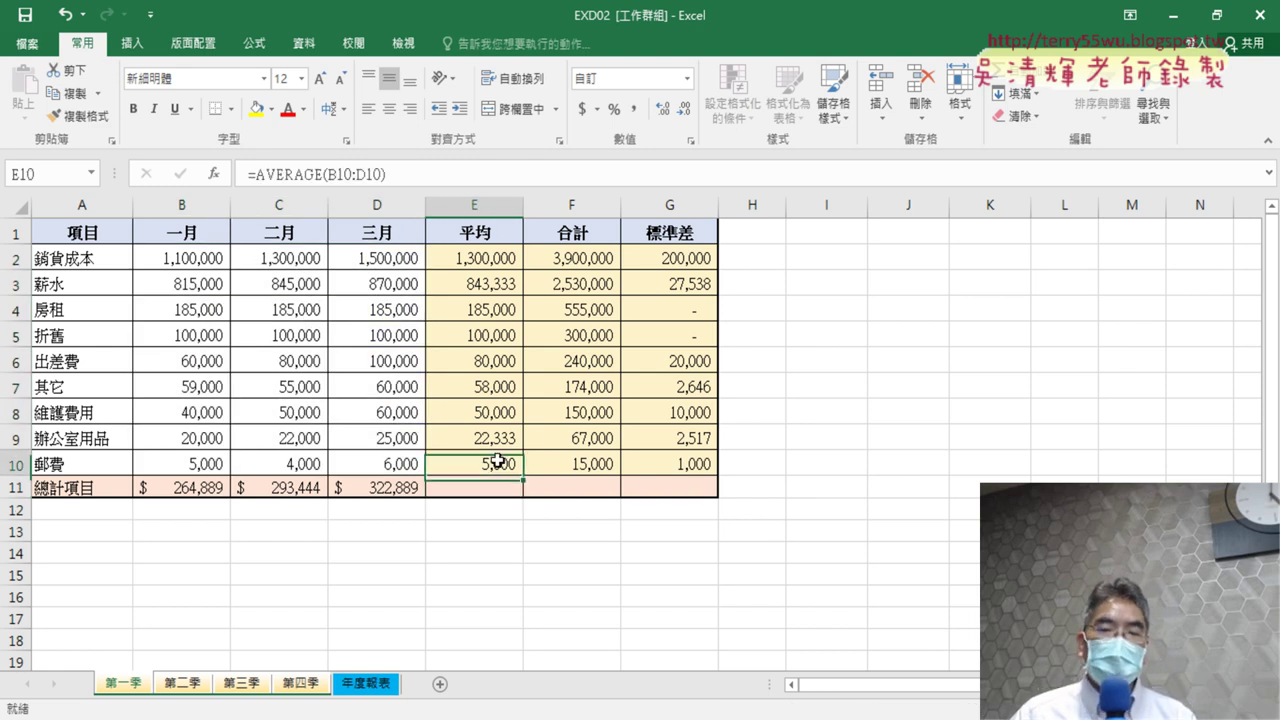
{"action": "left_click_drag", "start_coordinate": [525, 481], "coordinate": [524, 495]}
{"action": "left_click", "coordinate": [848, 600]}
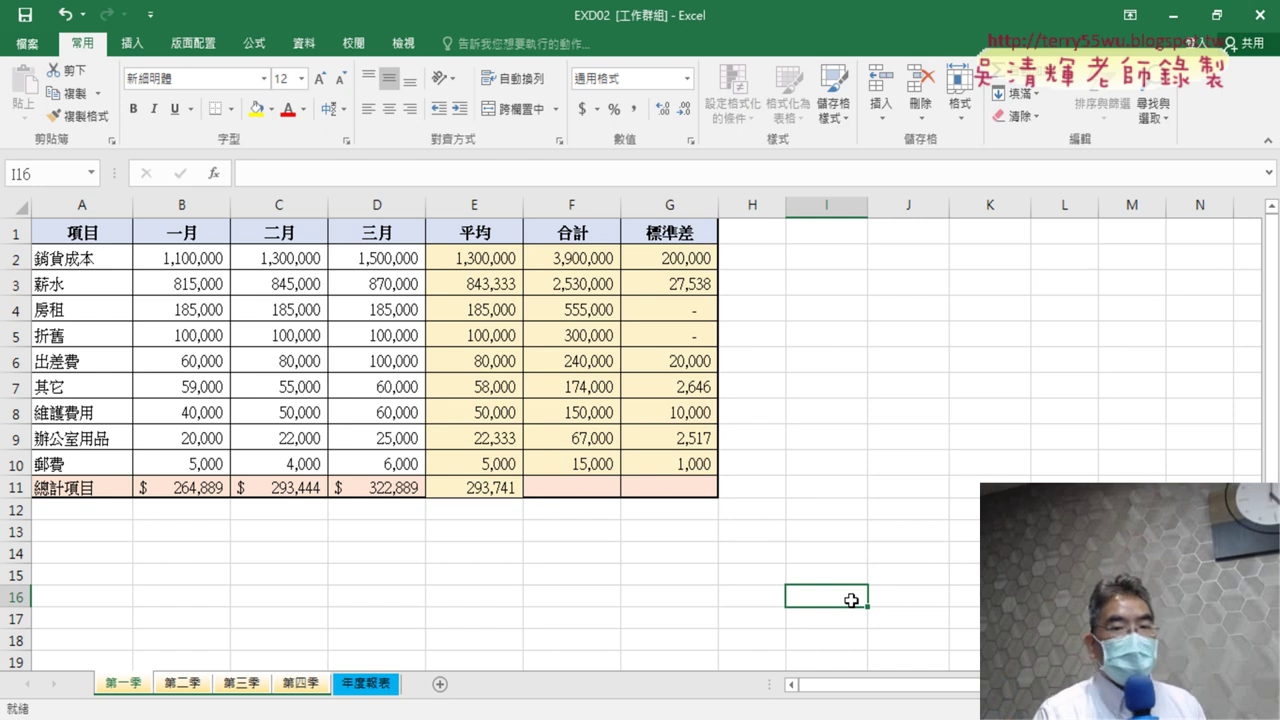
{"action": "left_click", "coordinate": [470, 466]}
{"action": "left_click", "coordinate": [494, 493]}
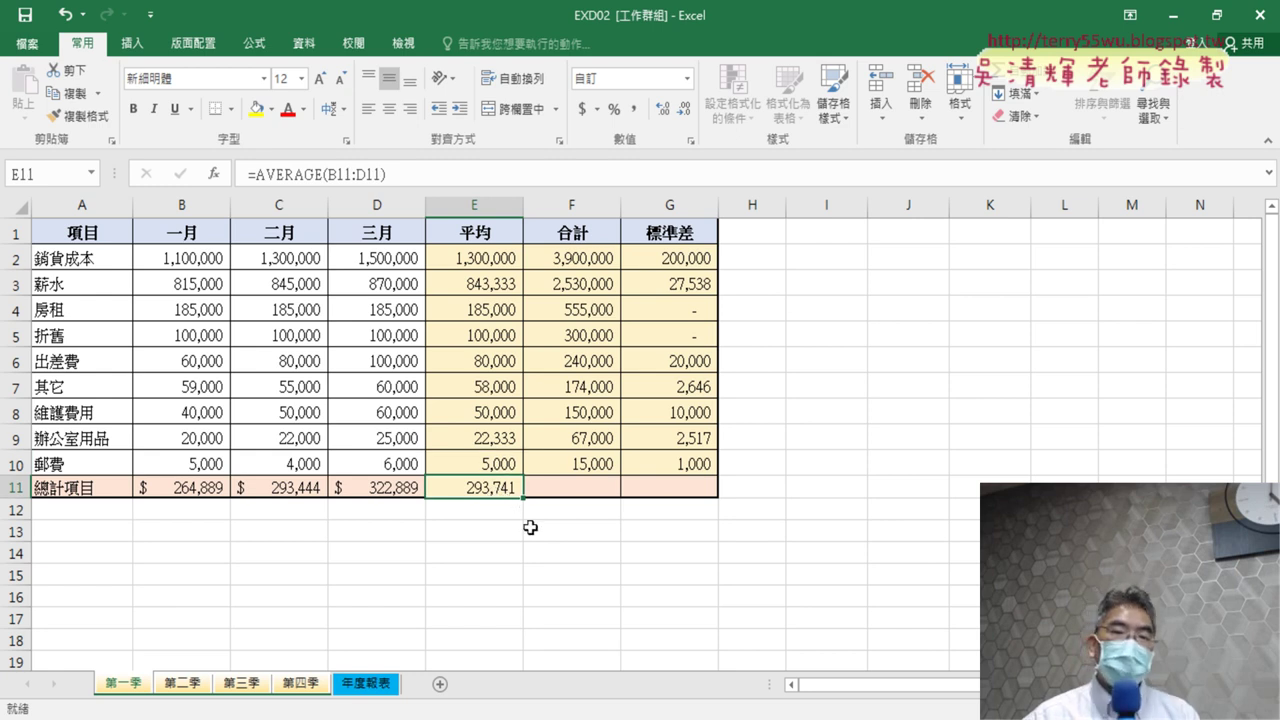
- Check the fill colour of F11 without changing it and undo the formula fill into E11
{"action": "left_click", "coordinate": [599, 486]}
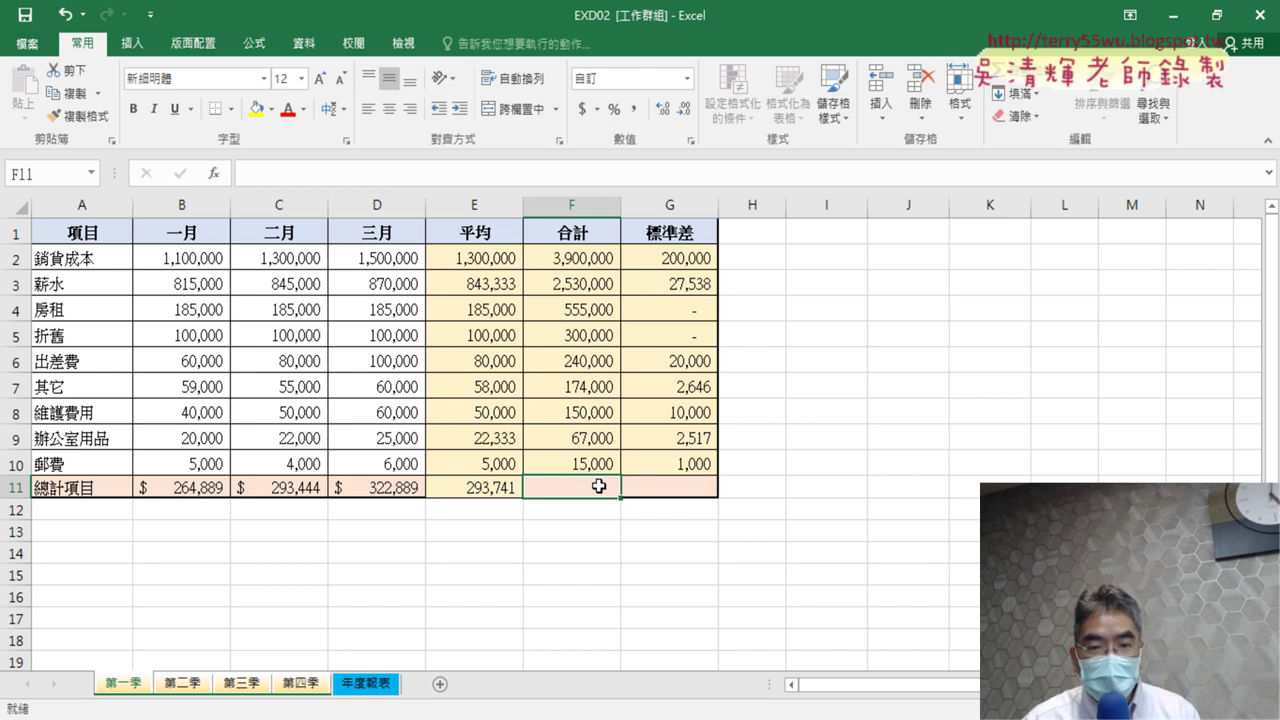
{"action": "left_click", "coordinate": [274, 110]}
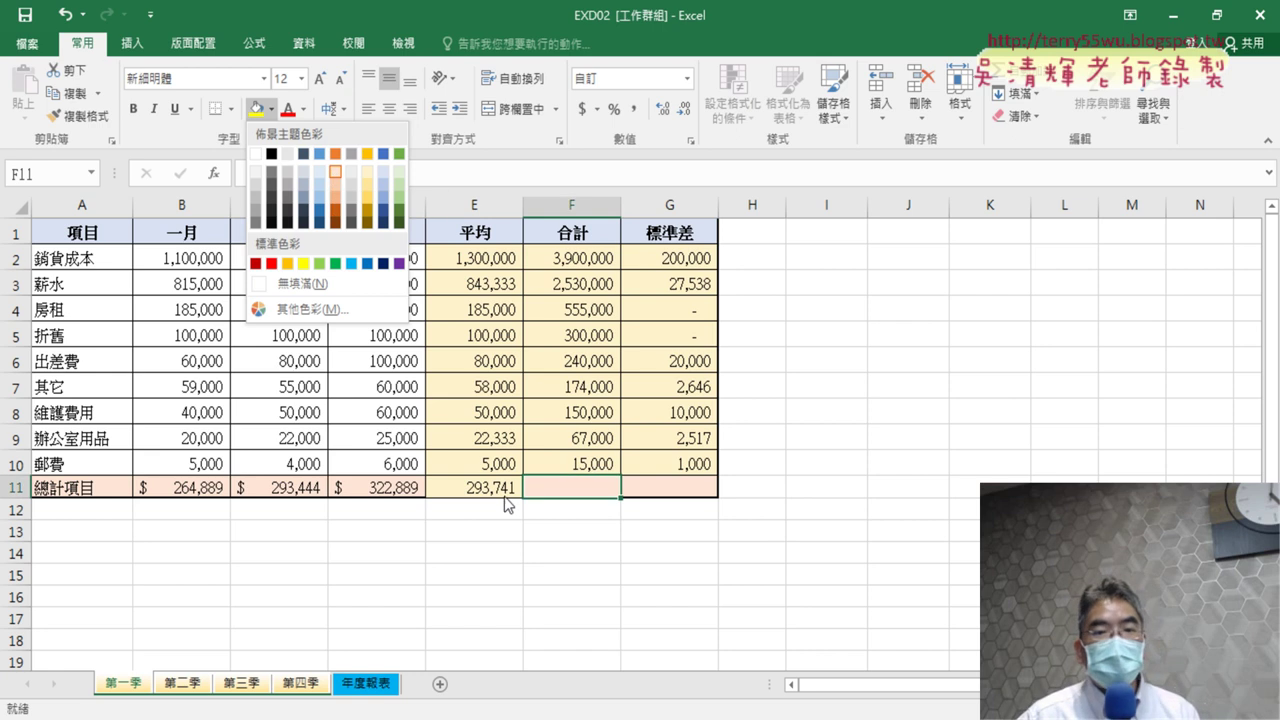
{"action": "left_click", "coordinate": [505, 545]}
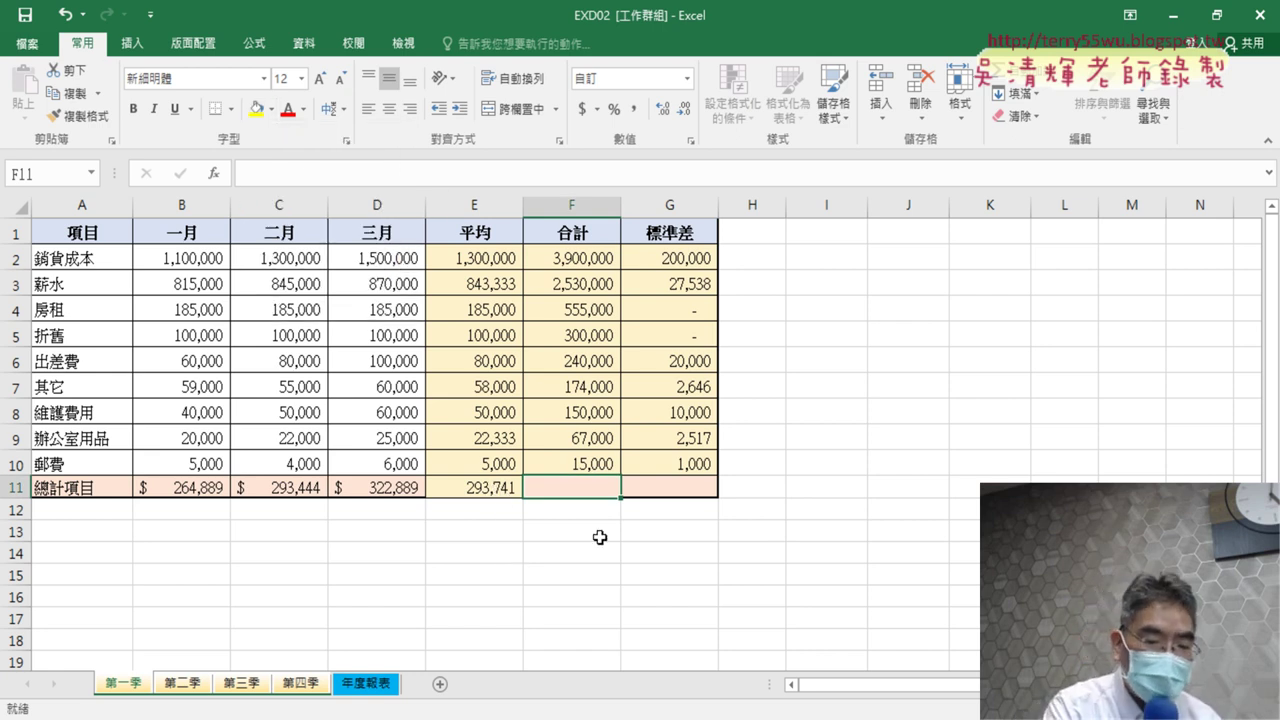
{"action": "key", "text": "ctrl+z"}
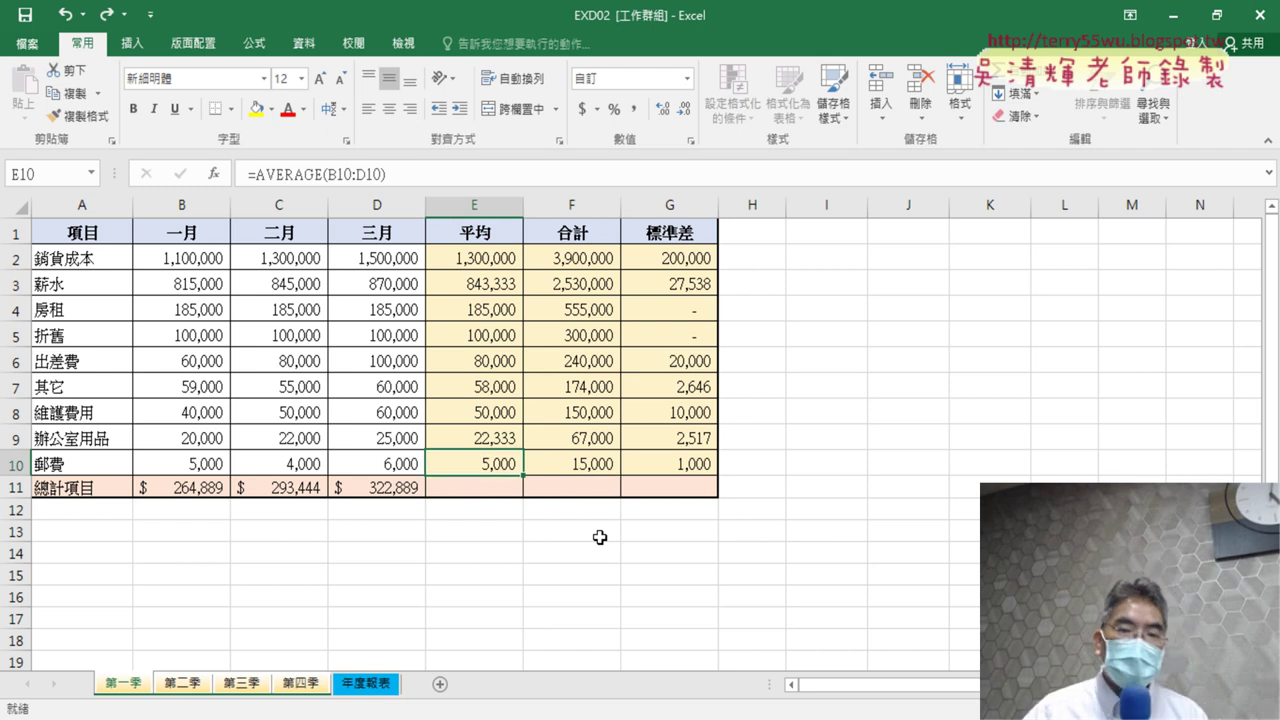
- Enter =AVERAGE(B2:D10) in E11, the 平均 cell of the 總計項目 row, averaging the whole monthly data range
{"action": "left_click", "coordinate": [486, 487]}
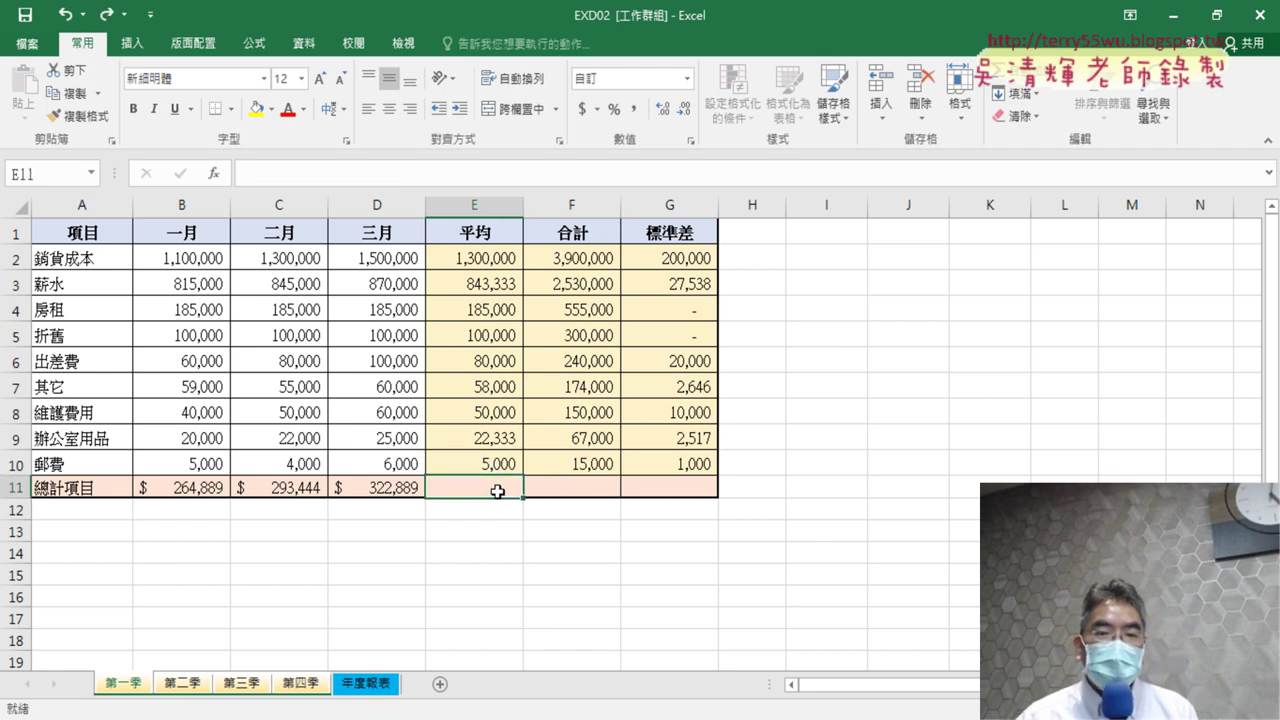
{"action": "left_click_drag", "start_coordinate": [174, 260], "coordinate": [366, 463]}
{"action": "left_click", "coordinate": [498, 463]}
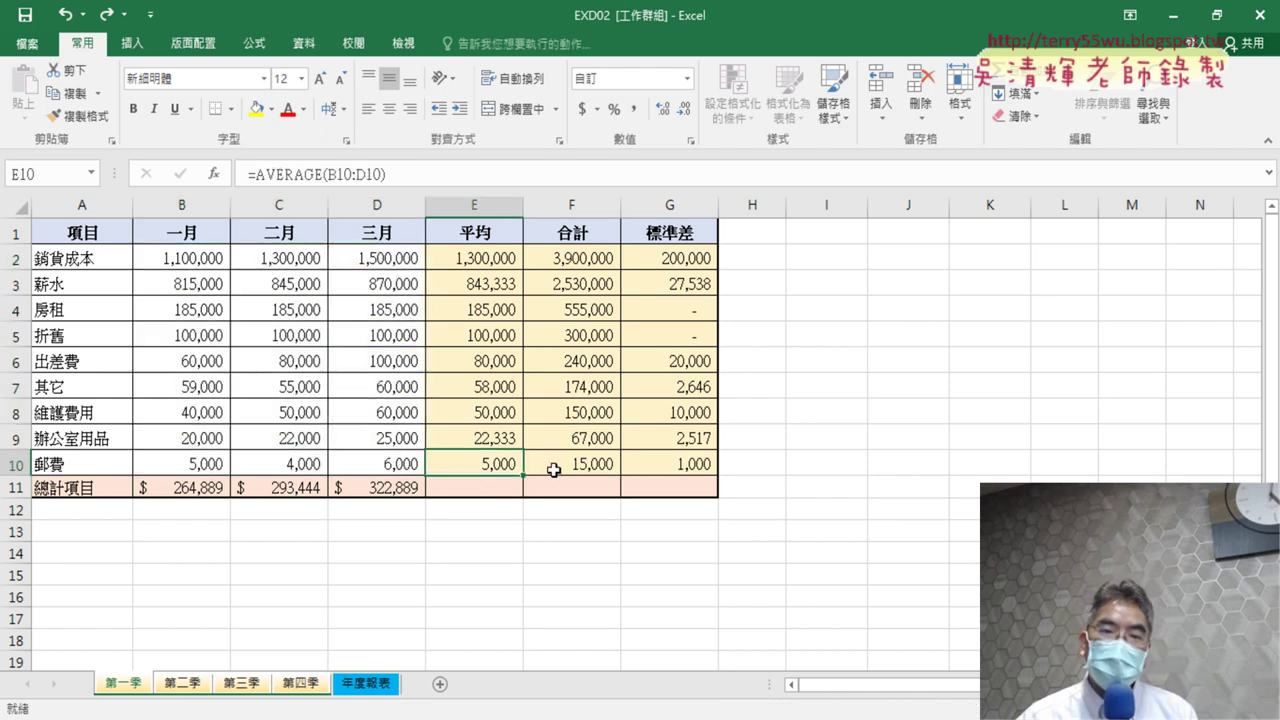
{"action": "left_click", "coordinate": [493, 489]}
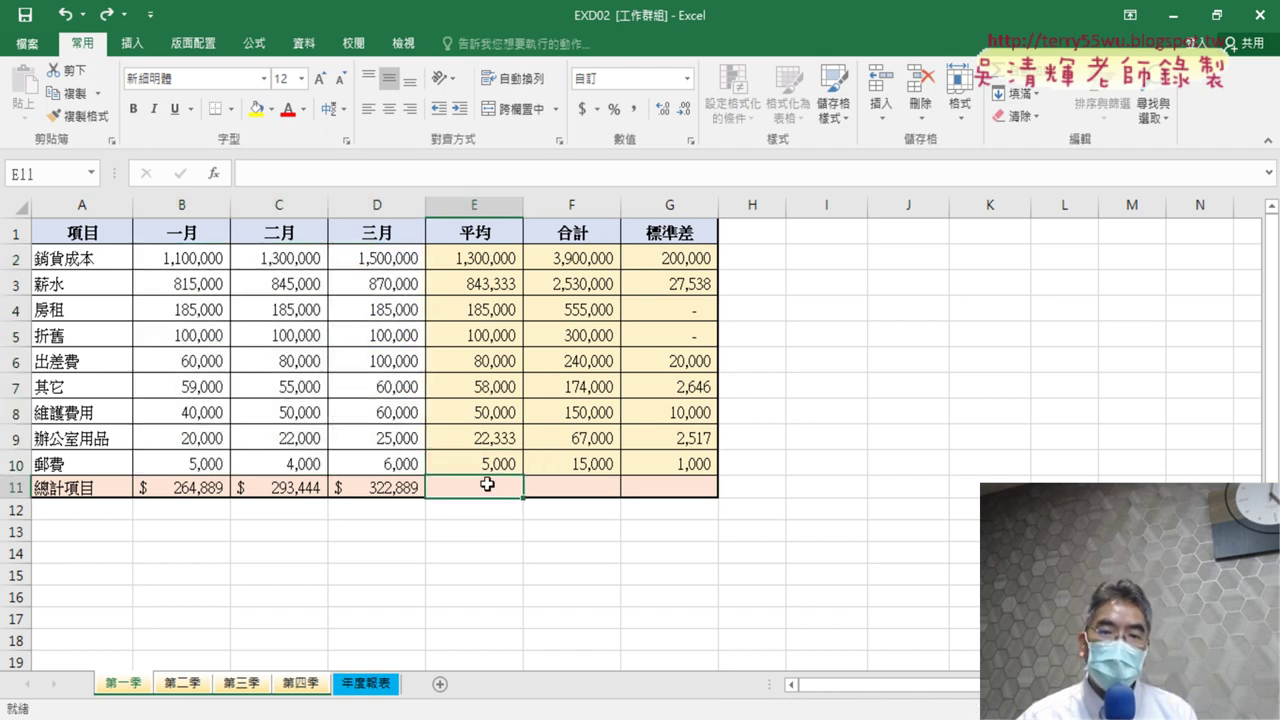
{"action": "left_click", "coordinate": [1048, 73]}
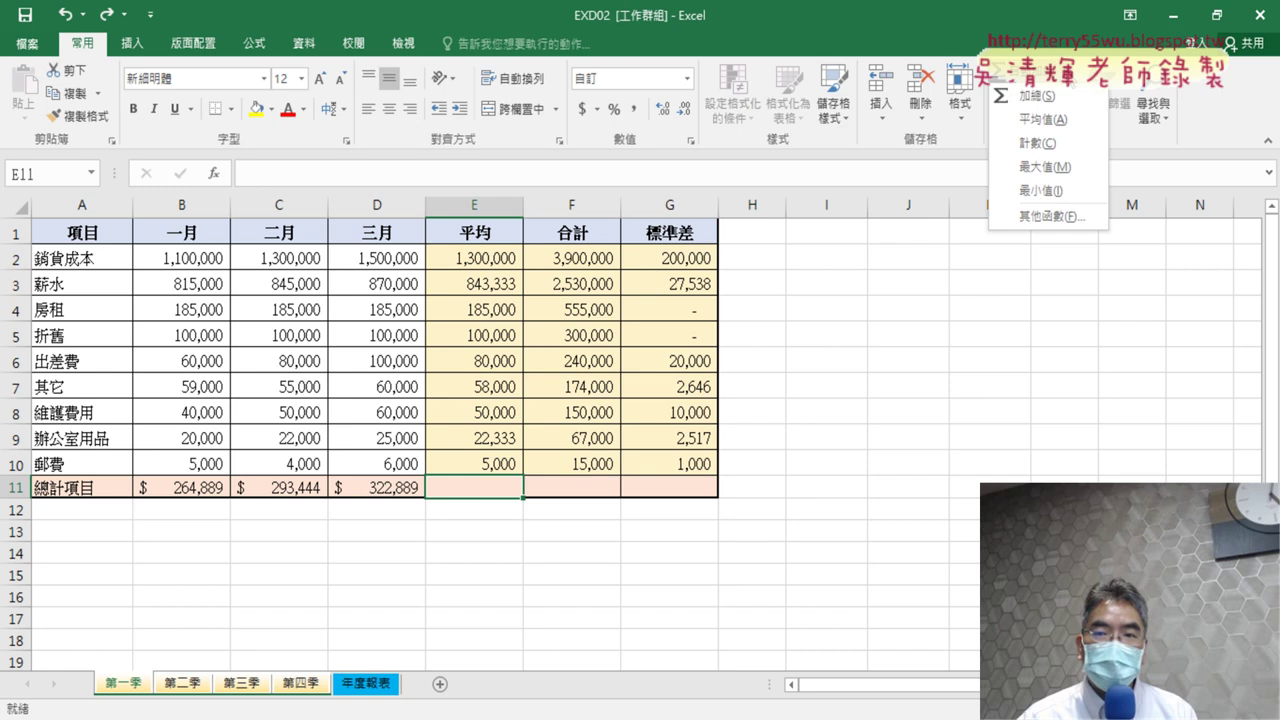
{"action": "left_click", "coordinate": [1051, 124]}
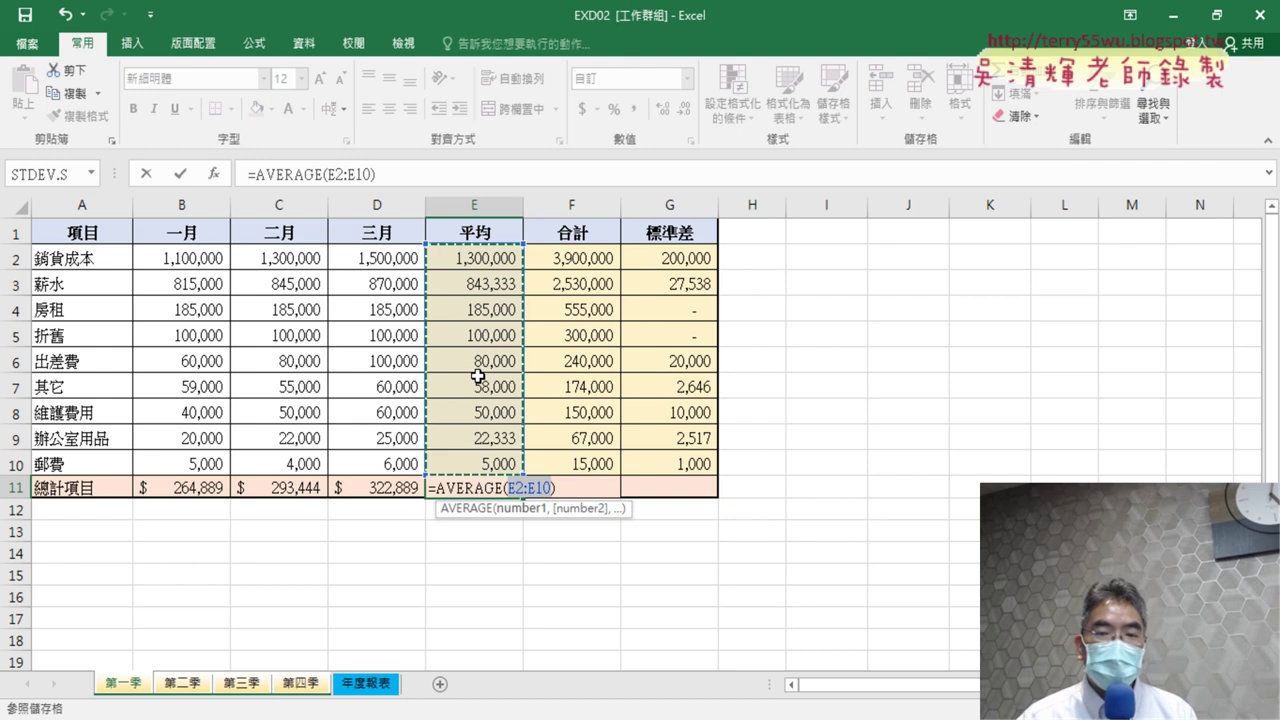
{"action": "left_click_drag", "start_coordinate": [177, 258], "coordinate": [370, 458]}
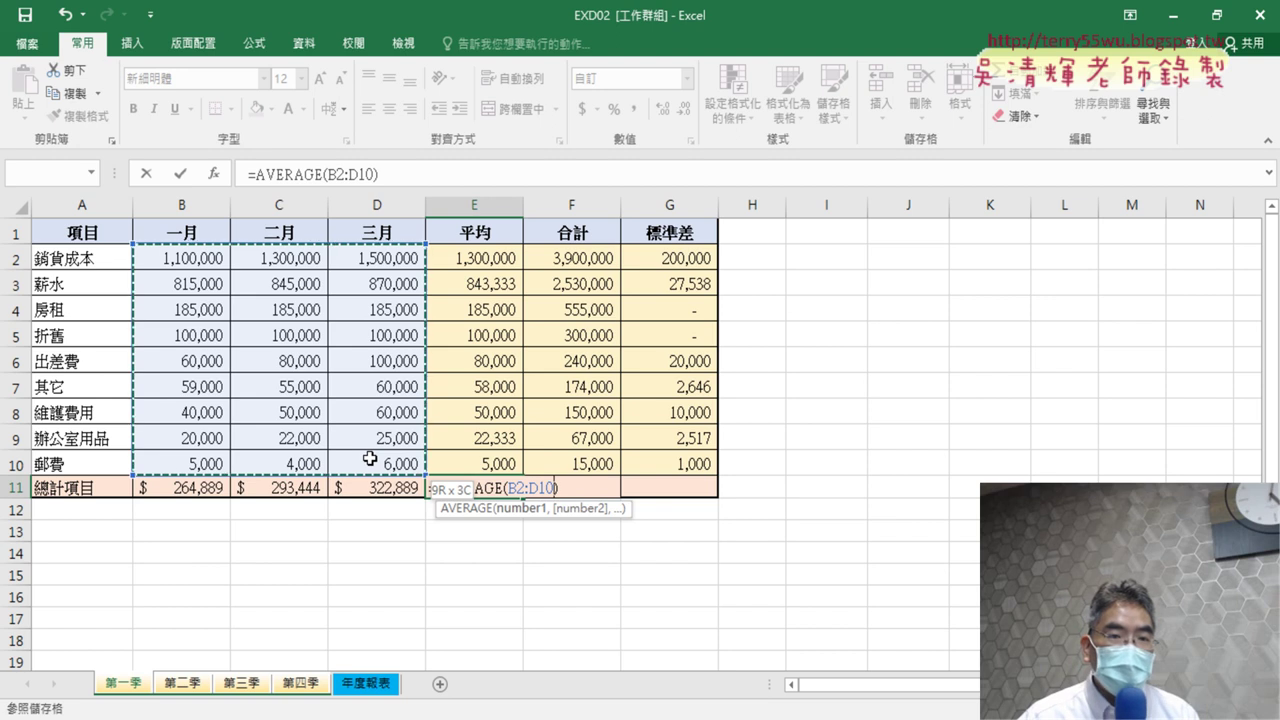
{"action": "left_click_drag", "start_coordinate": [370, 458], "coordinate": [370, 458]}
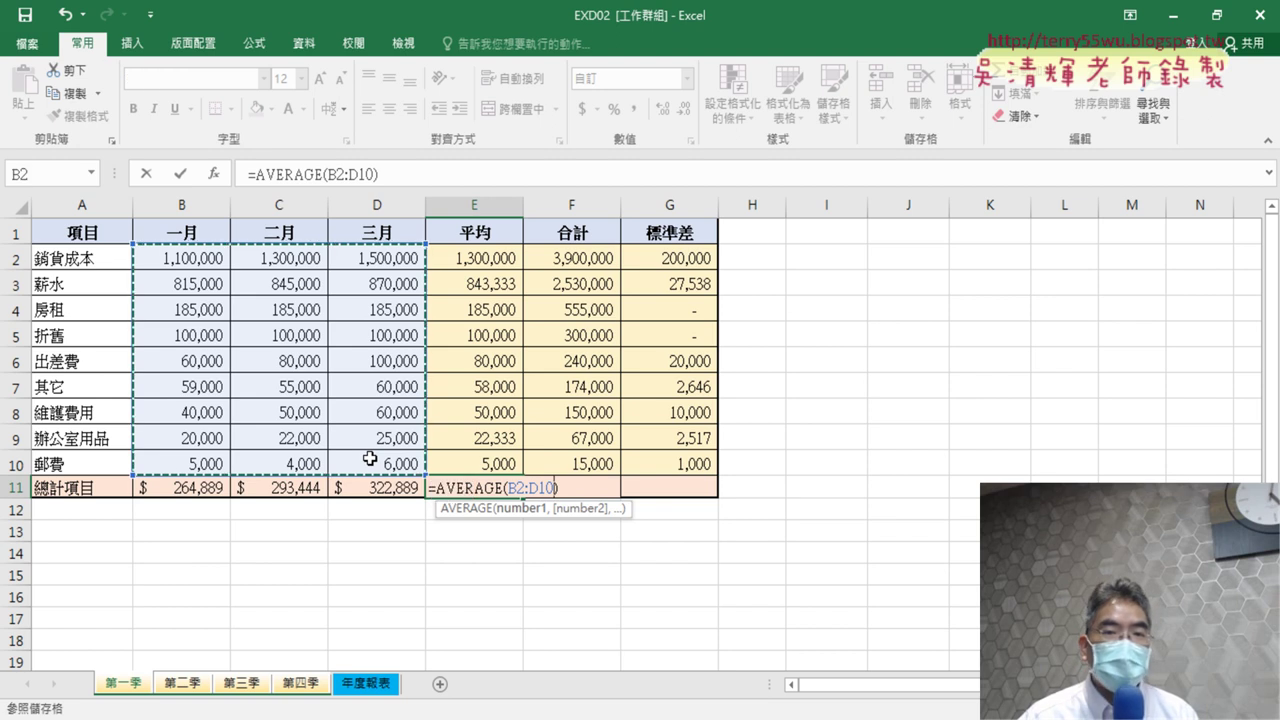
{"action": "left_click", "coordinate": [181, 173]}
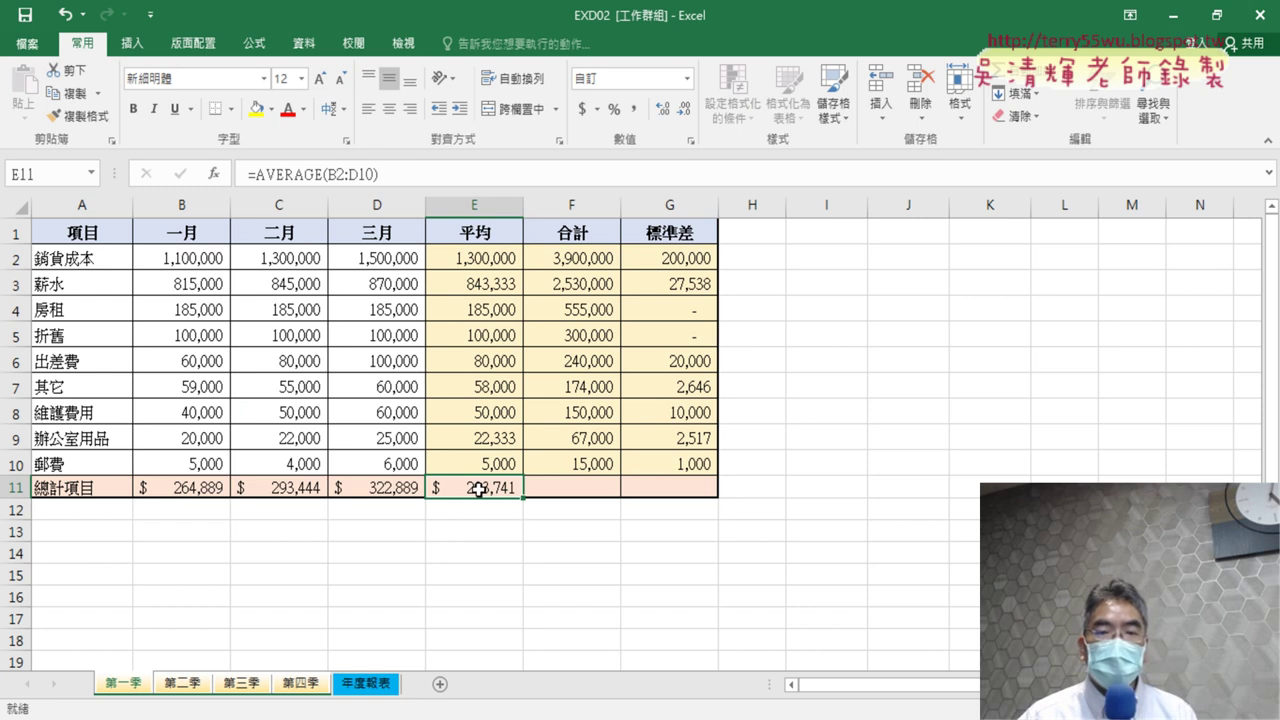
- Enter =SUM(B2:D10) in F11, the 合計 cell of the 總計項目 row, totalling the whole monthly data range
{"action": "left_click", "coordinate": [580, 488]}
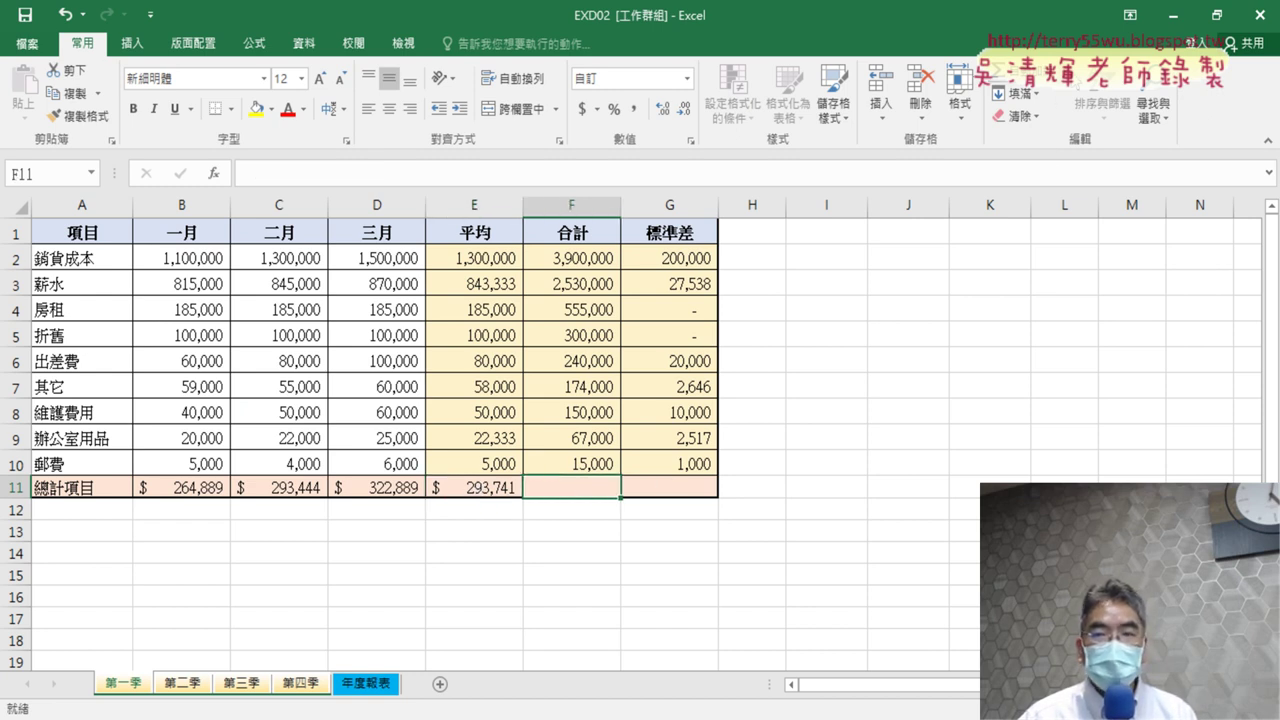
{"action": "left_click", "coordinate": [1040, 71]}
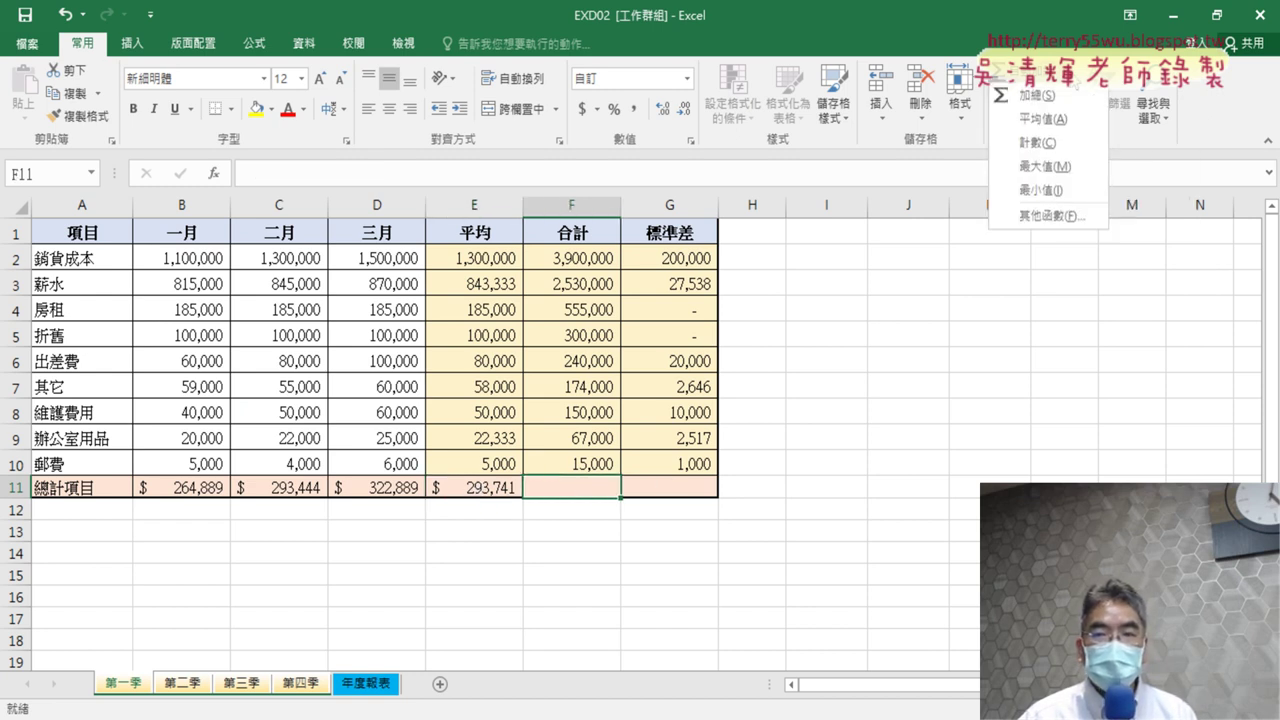
{"action": "left_click", "coordinate": [1042, 98]}
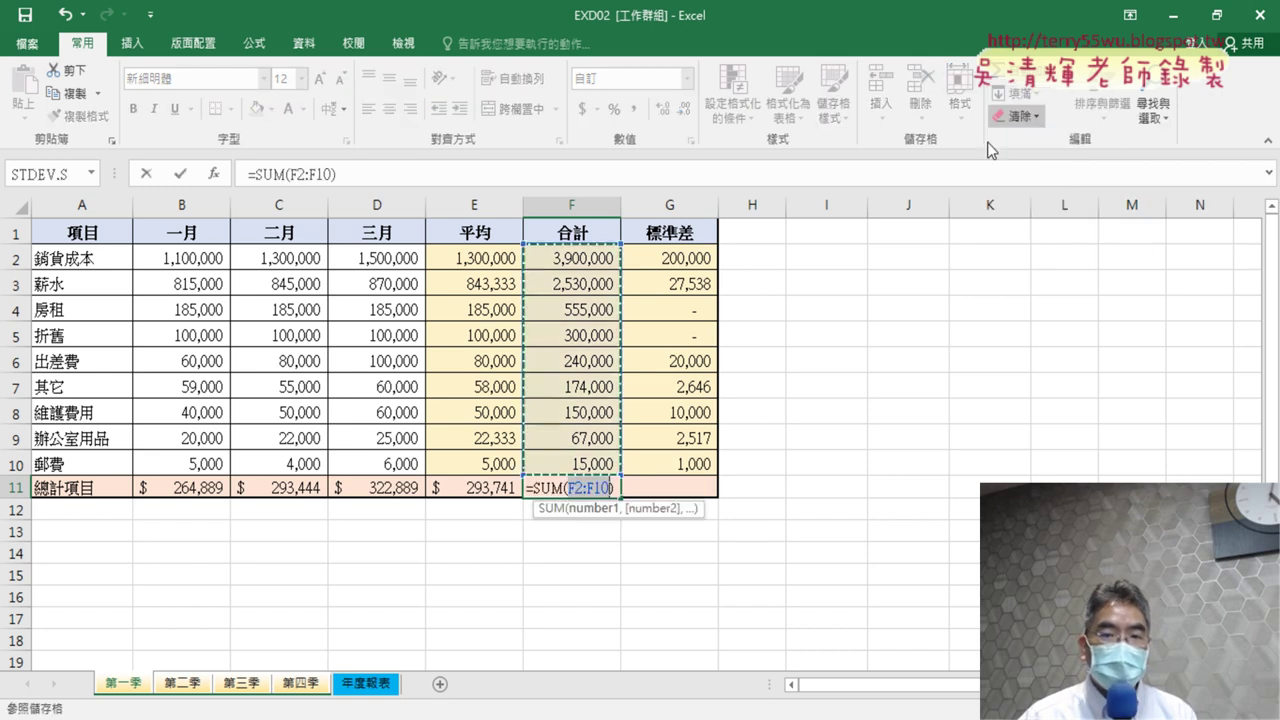
{"action": "left_click_drag", "start_coordinate": [214, 262], "coordinate": [365, 452]}
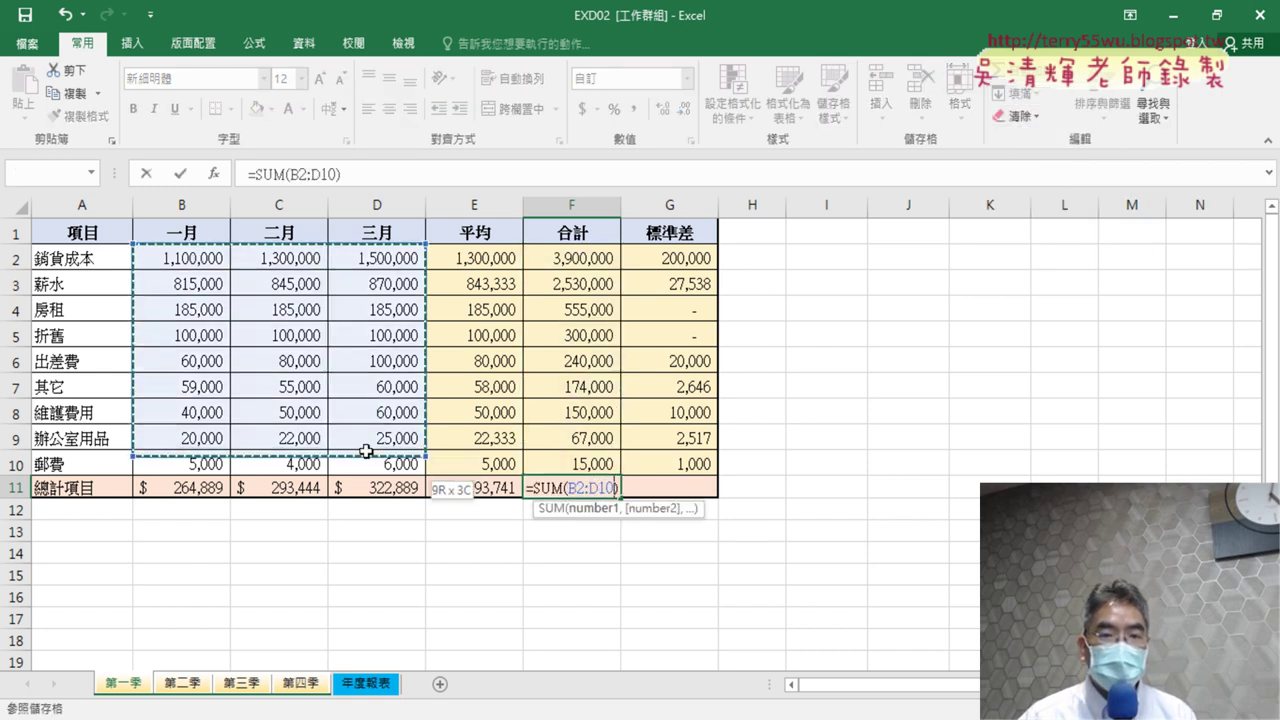
{"action": "left_click", "coordinate": [180, 174]}
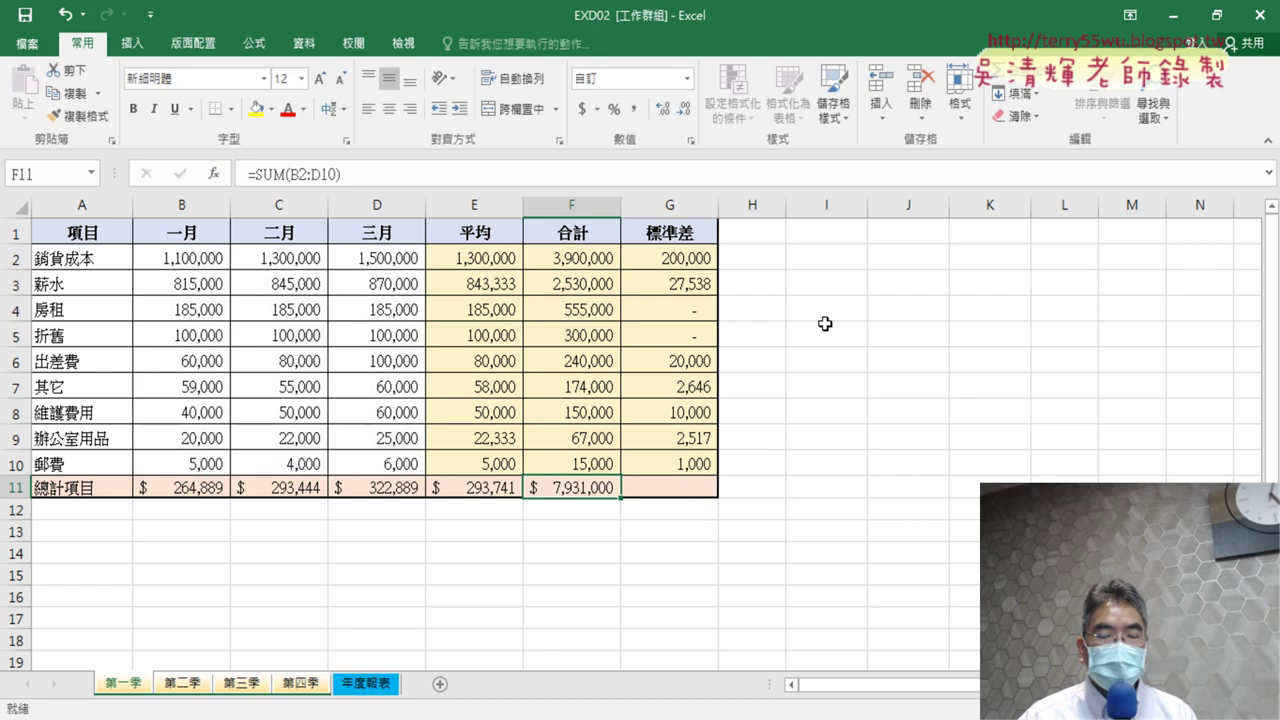
- Insert the STDEV.S function in G11, the 標準差 cell of the 總計項目 row, with B2:D10 as its range
{"action": "left_click", "coordinate": [692, 487]}
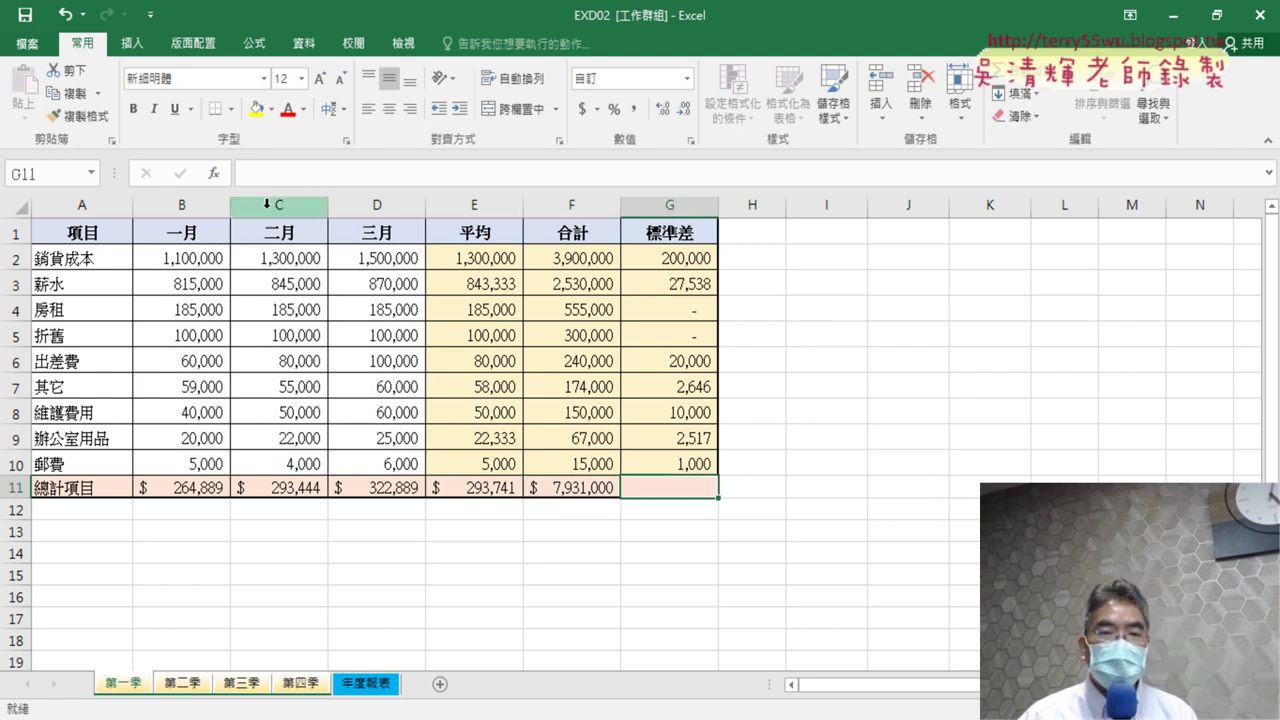
{"action": "left_click", "coordinate": [215, 175]}
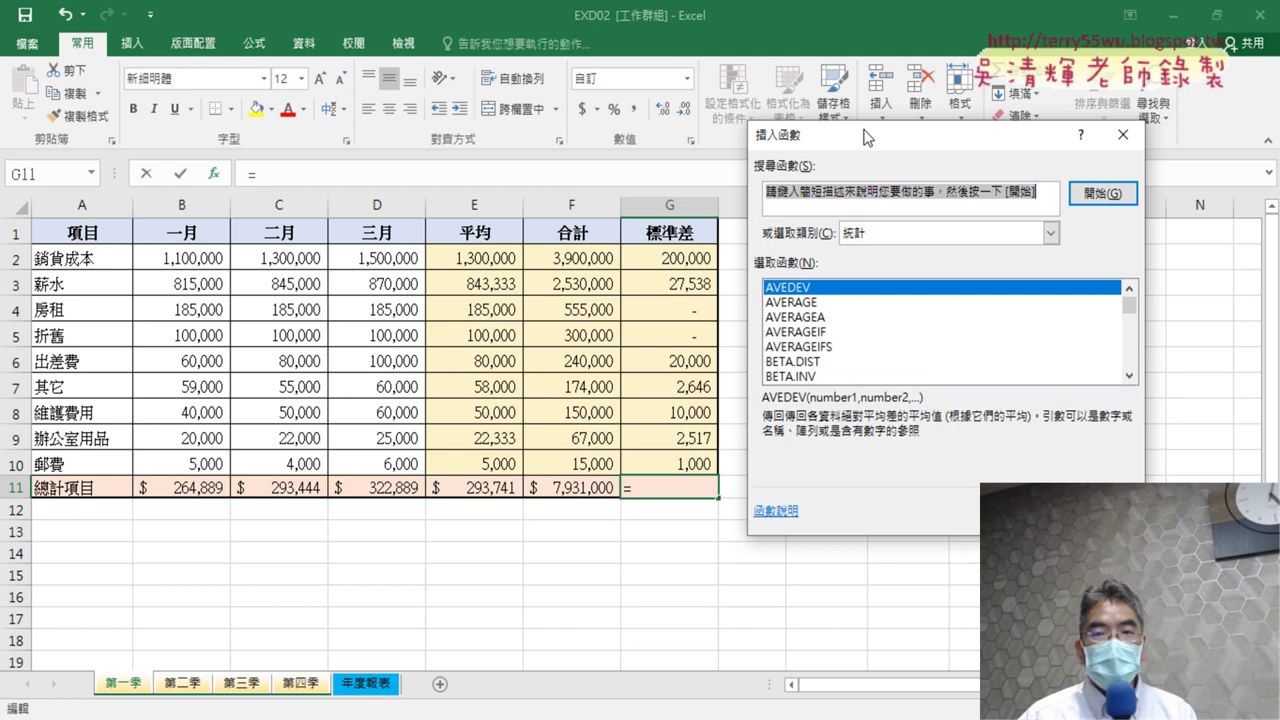
{"action": "left_click", "coordinate": [913, 229]}
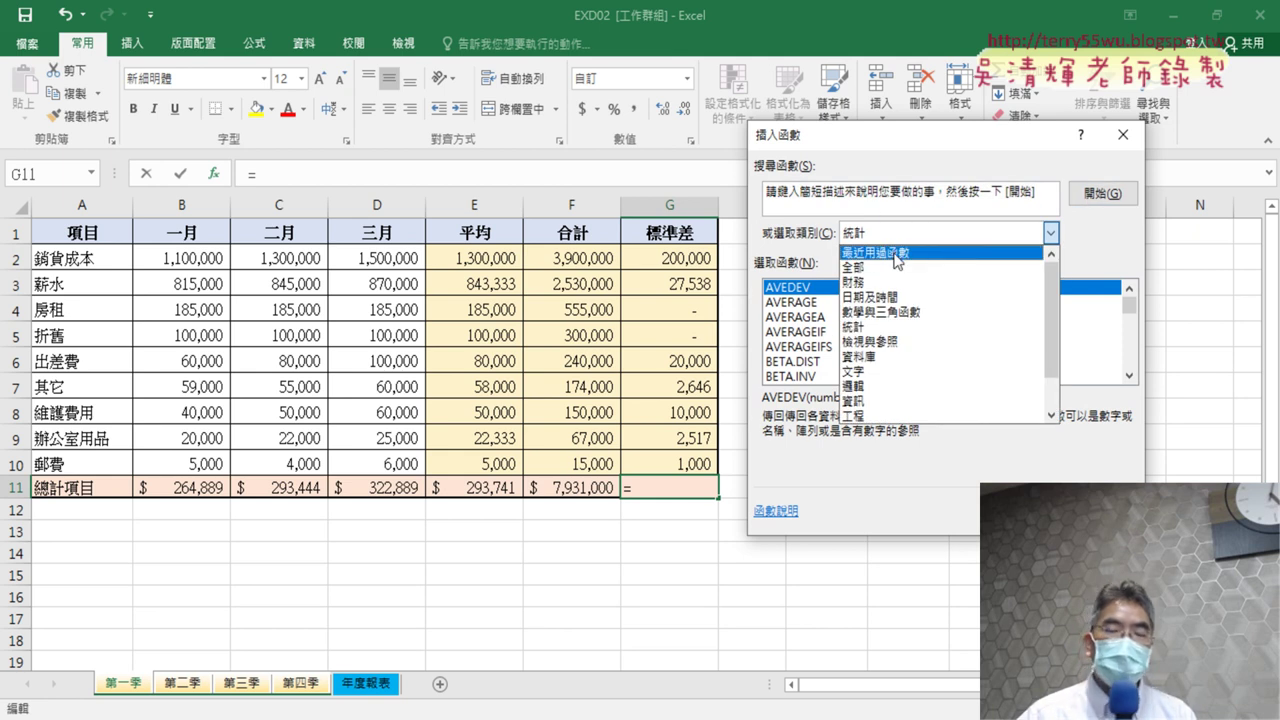
{"action": "left_click", "coordinate": [916, 253]}
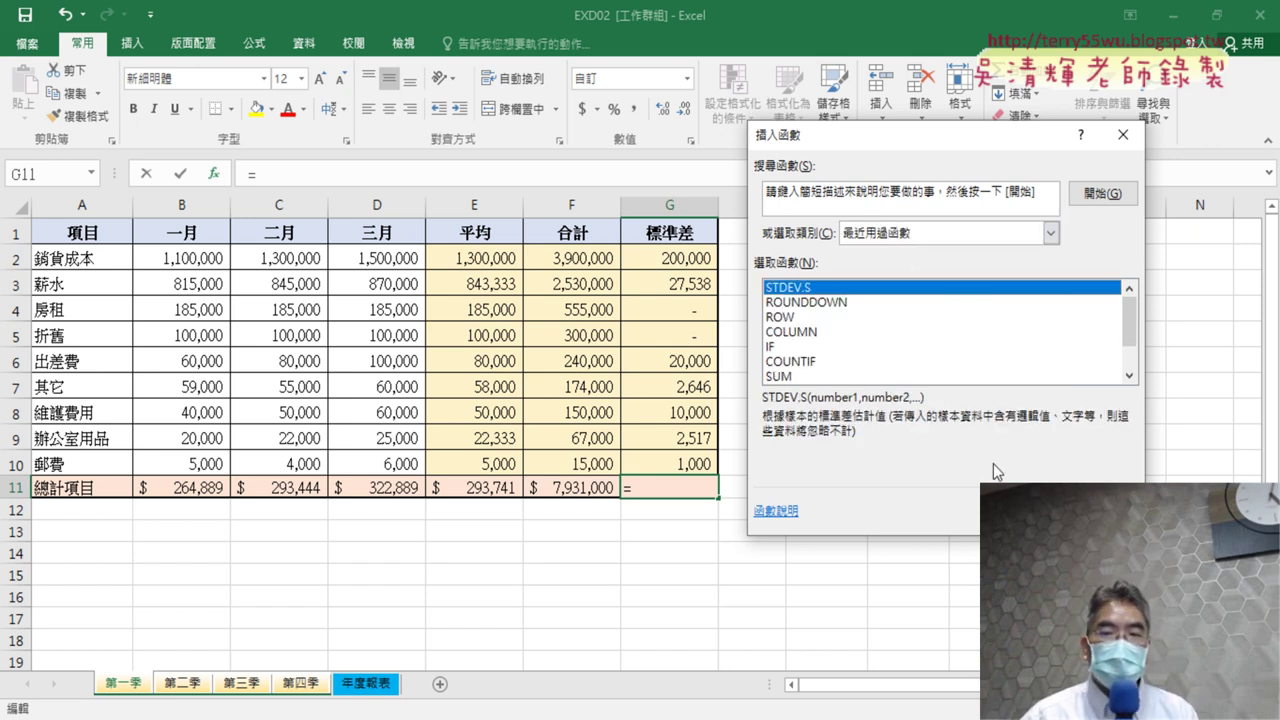
{"action": "left_click", "coordinate": [1005, 510]}
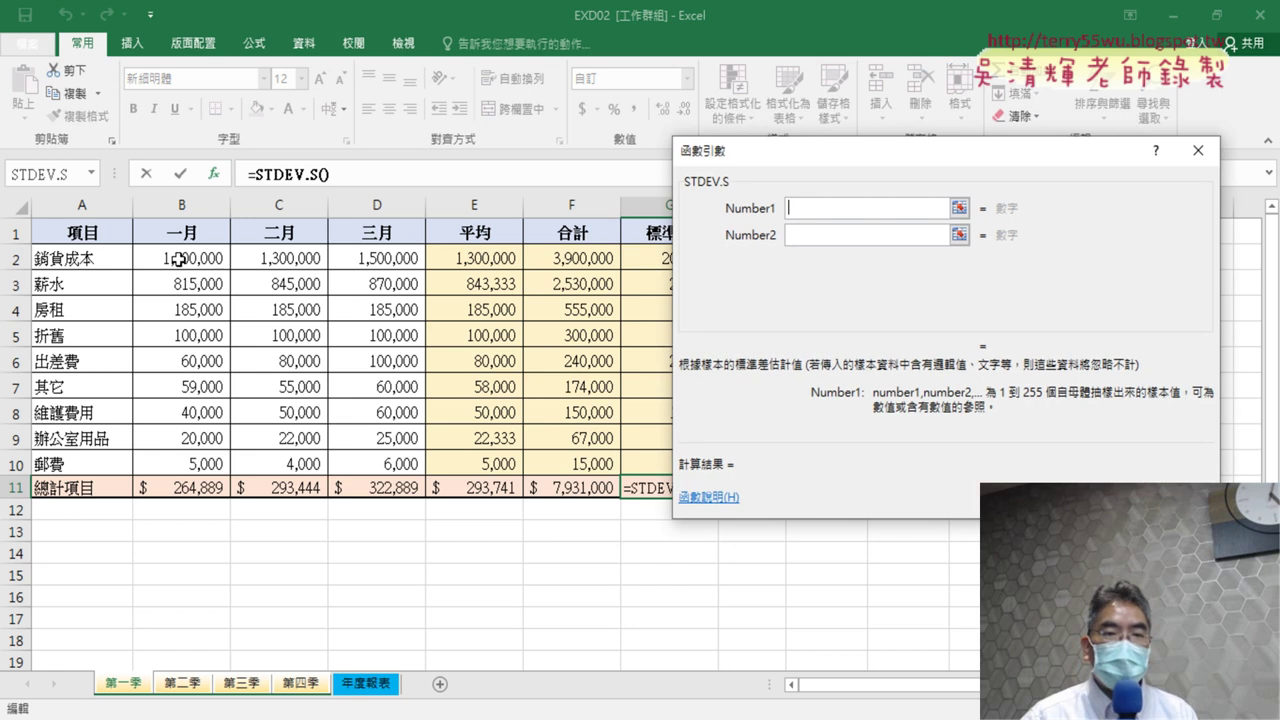
{"action": "left_click_drag", "start_coordinate": [177, 257], "coordinate": [372, 463]}
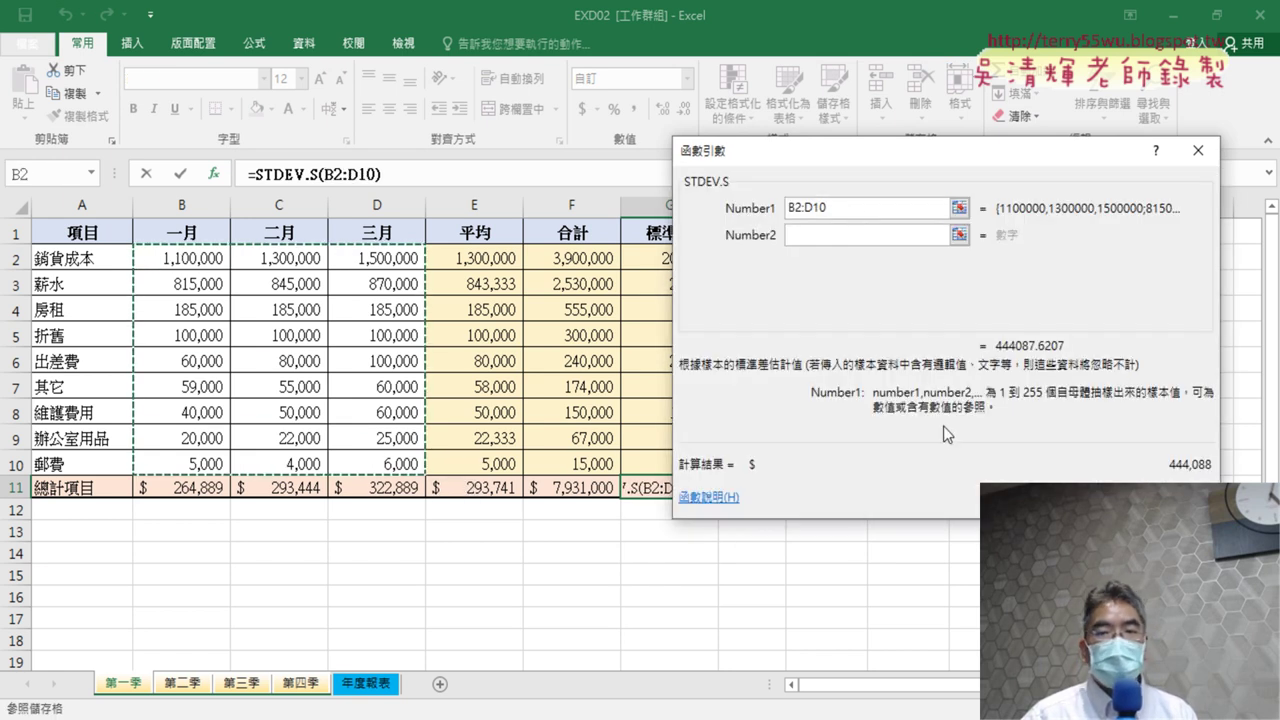
{"action": "key", "text": "Return"}
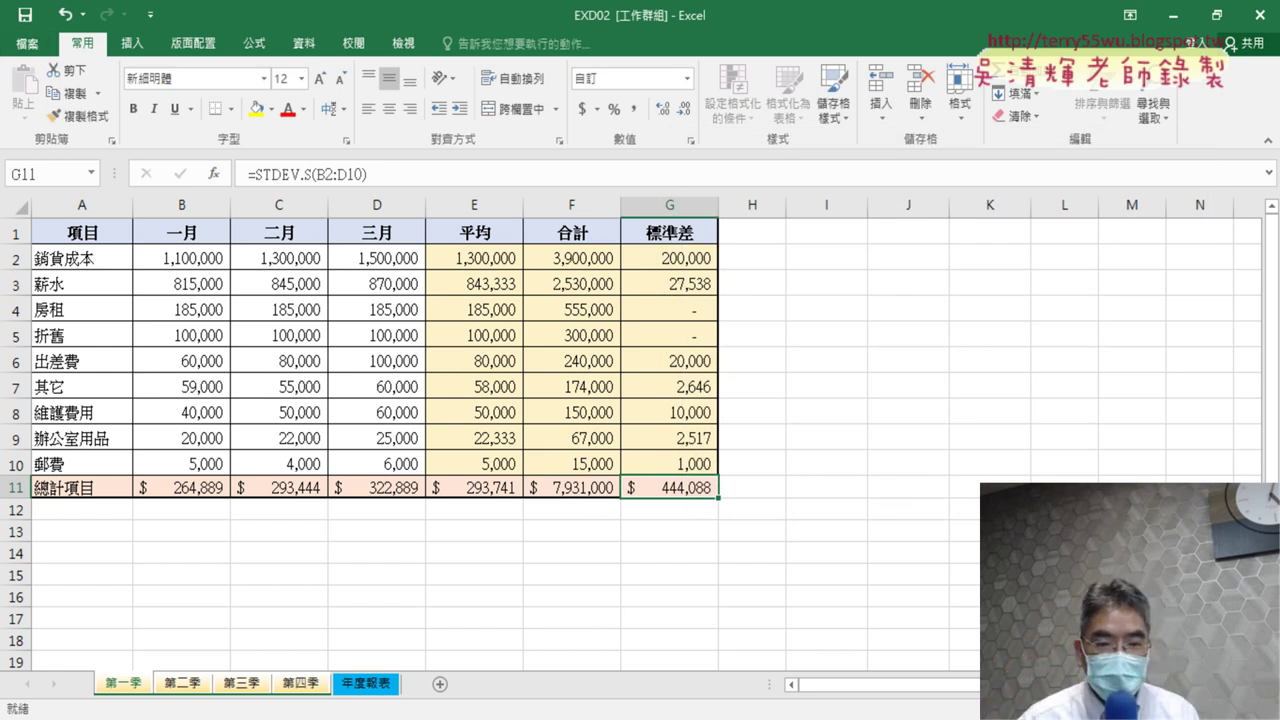
- Switch to TQC_EXCEL2016題目.pdf in the browser, read the G11 requirement and the sample table on page 12, and return to the workbook
{"action": "key", "text": "alt+Tab"}
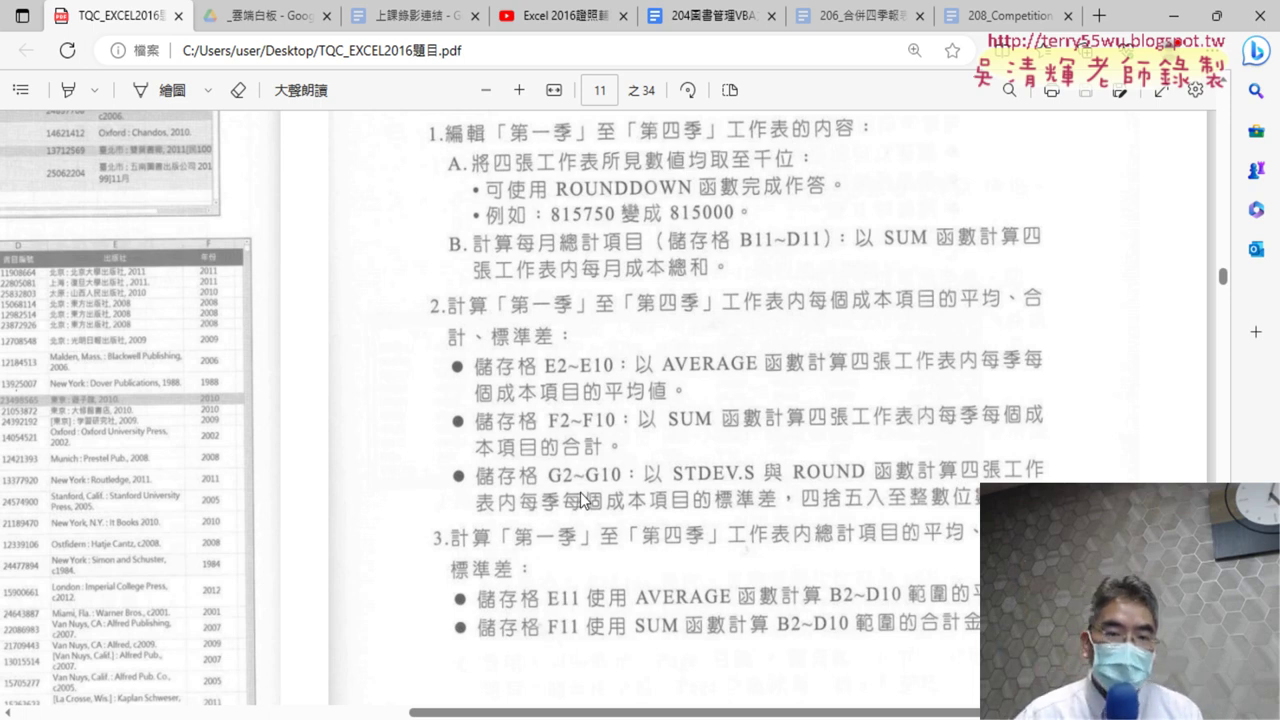
{"action": "scroll", "coordinate": [520, 422], "scroll_direction": "down", "scroll_amount": 3}
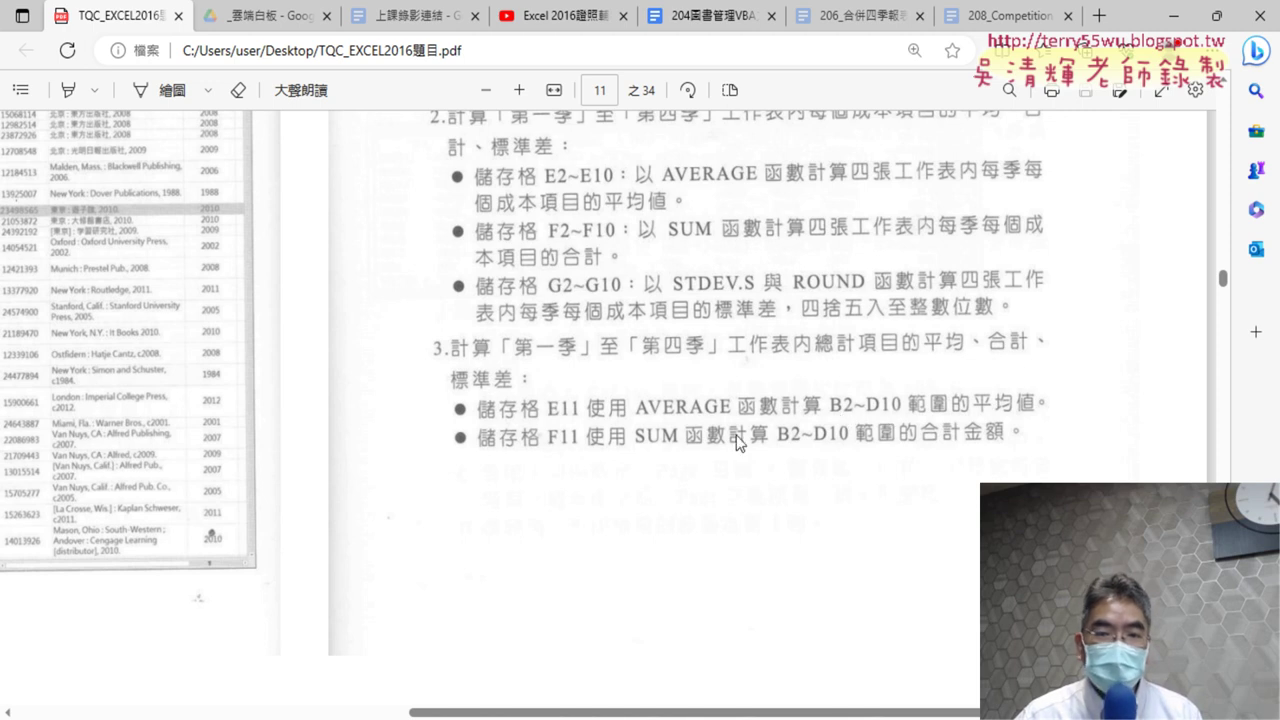
{"action": "scroll", "coordinate": [806, 534], "scroll_direction": "down", "scroll_amount": 1}
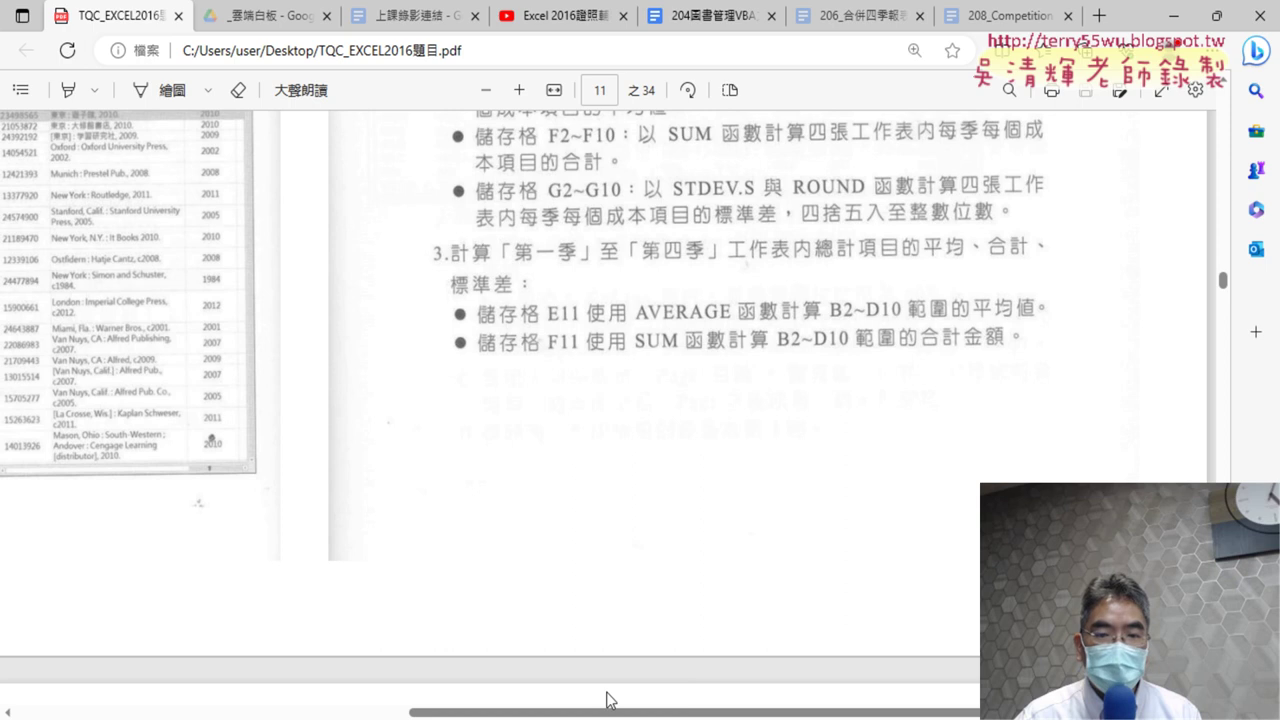
{"action": "left_click_drag", "start_coordinate": [565, 712], "coordinate": [149, 709]}
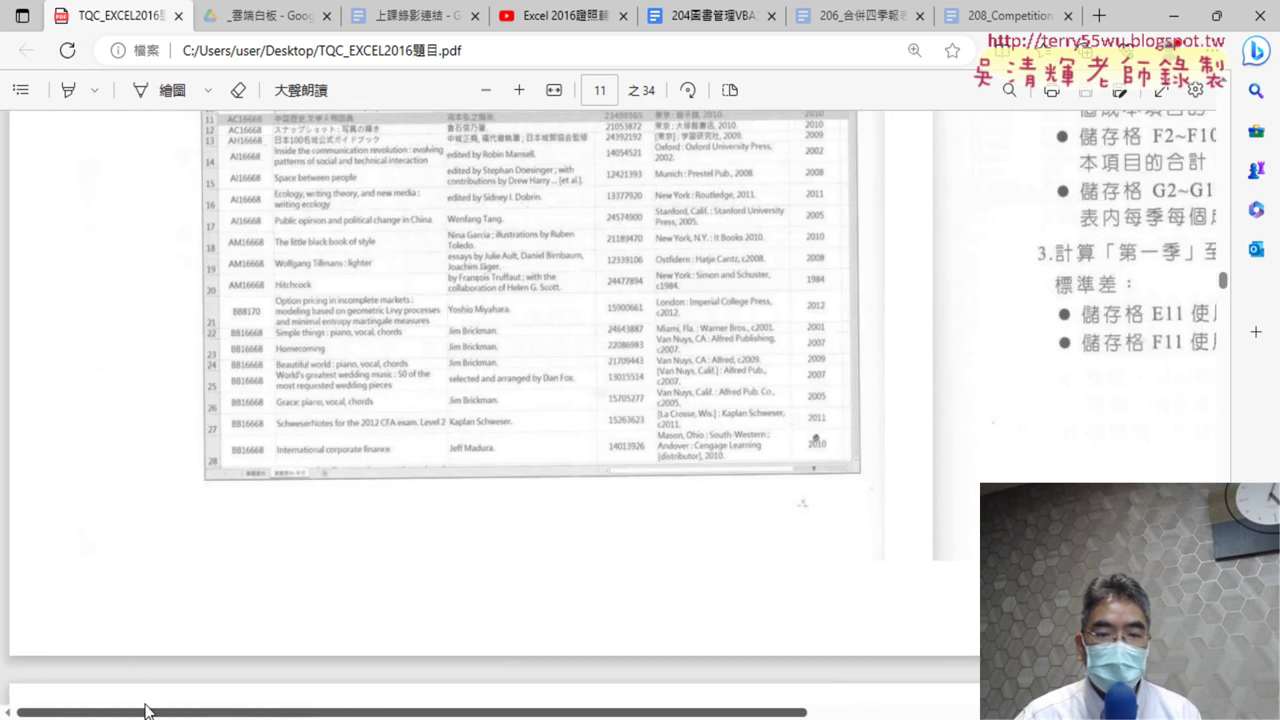
{"action": "scroll", "coordinate": [422, 505], "scroll_direction": "down", "scroll_amount": 5}
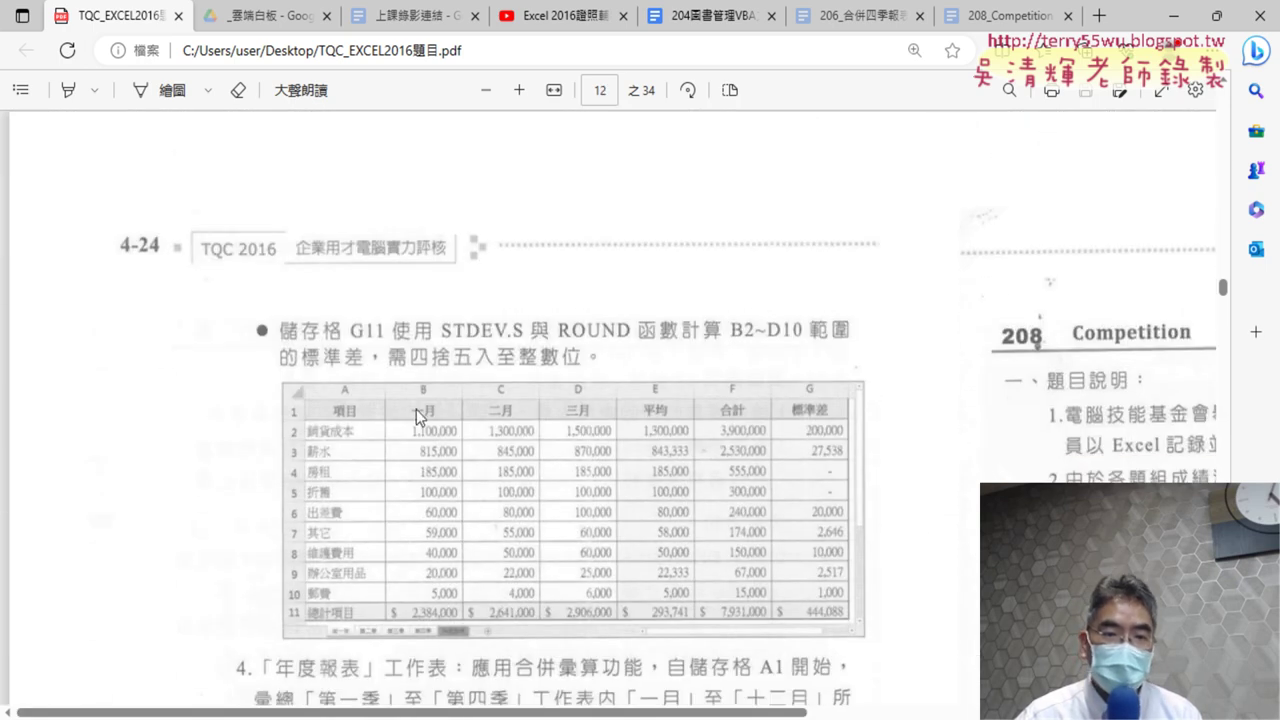
{"action": "scroll", "coordinate": [640, 350], "scroll_direction": "down", "scroll_amount": 1}
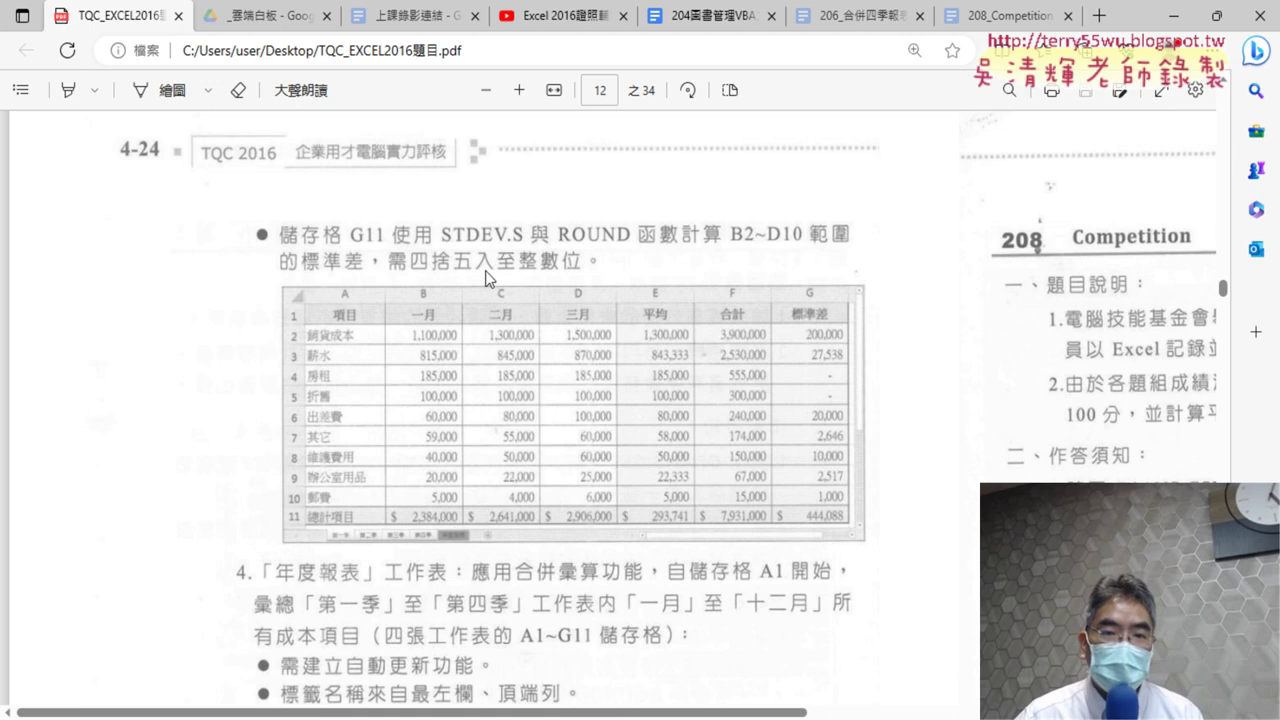
{"action": "left_click", "coordinate": [1172, 16]}
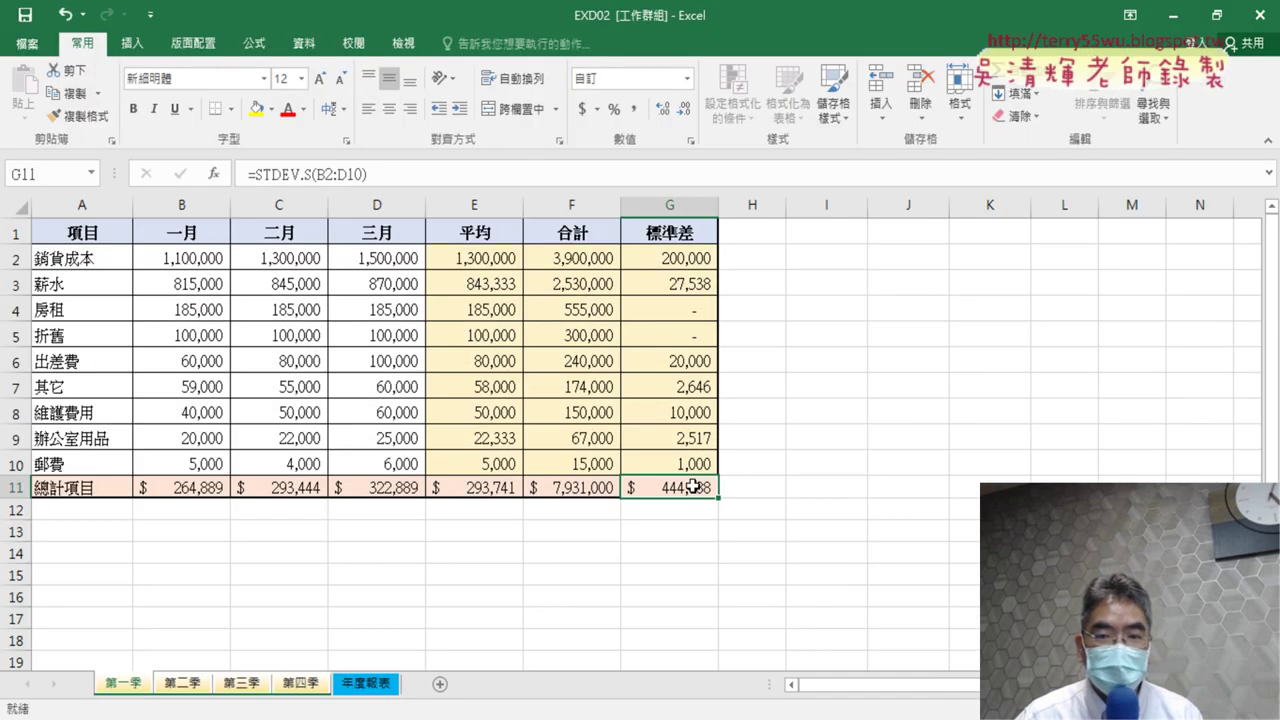
- Wrap the G11 standard deviation formula in ROUND with 0 digits, making it =ROUND(STDEV.S(B2:D10),0)
{"action": "left_click", "coordinate": [257, 174]}
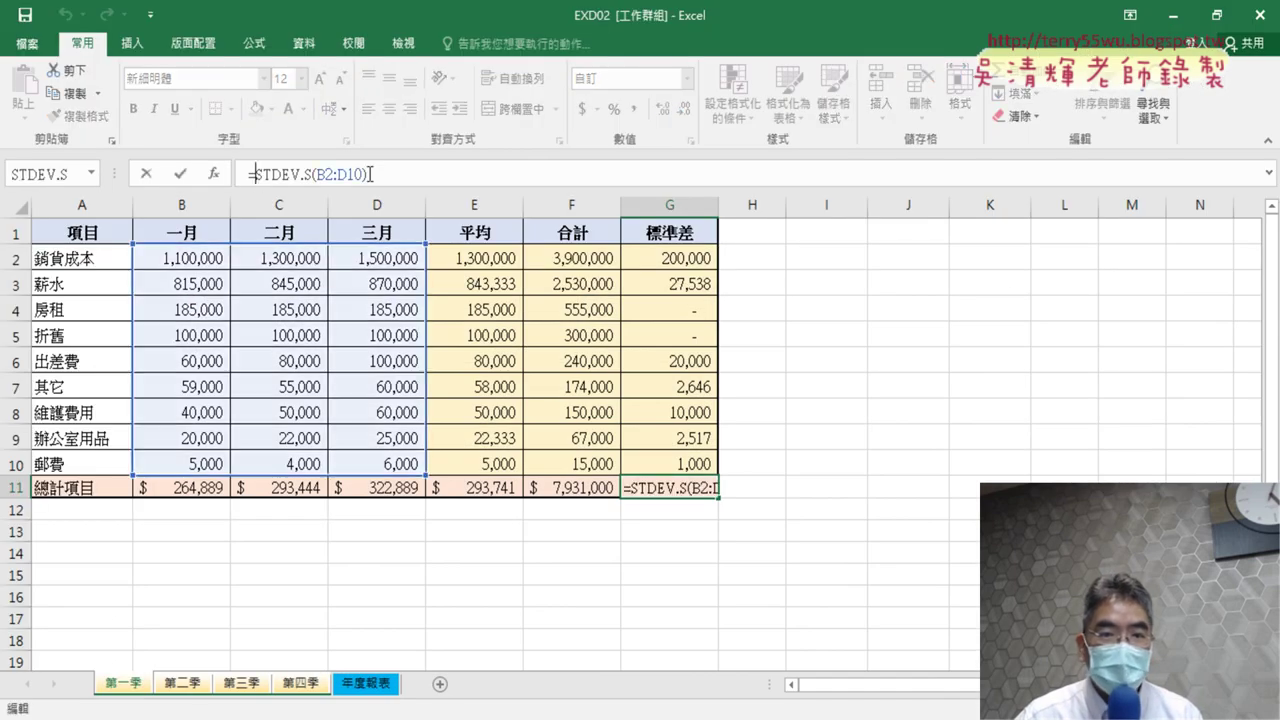
{"action": "type", "text": "ㄜ"}
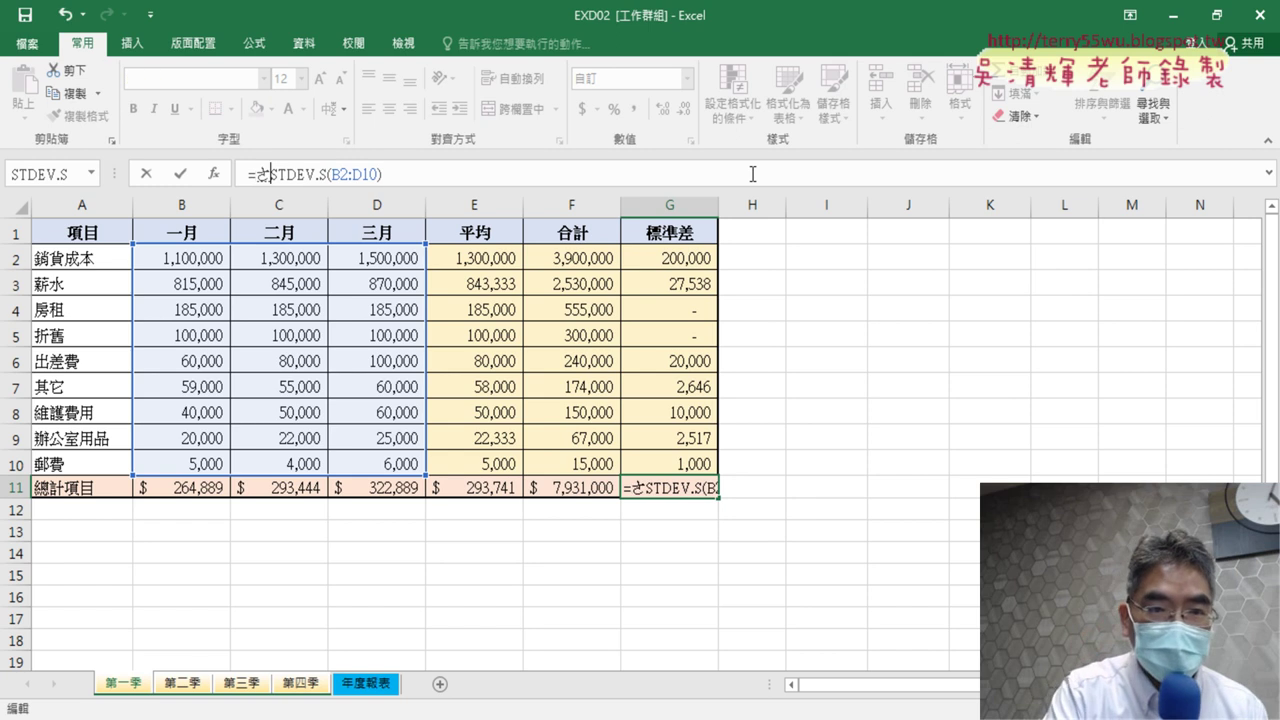
{"action": "key", "text": "BackSpace"}
{"action": "type", "text": "ro"}
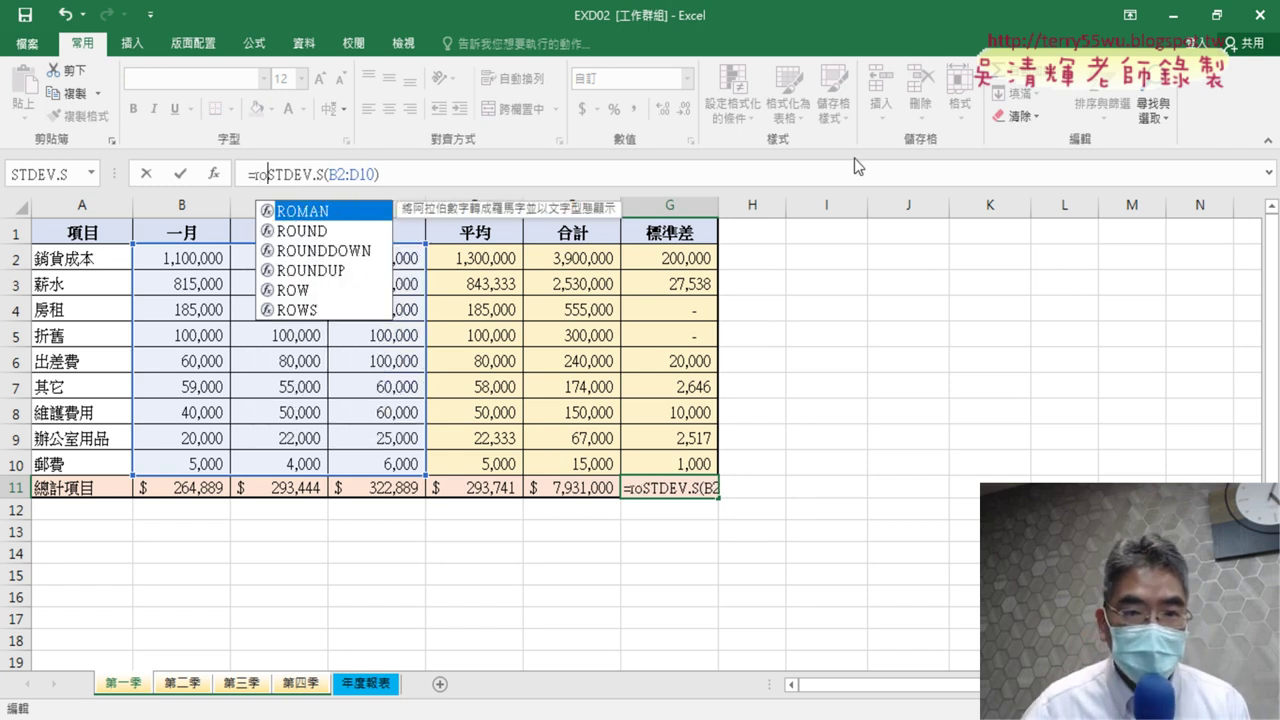
{"action": "double_click", "coordinate": [300, 231]}
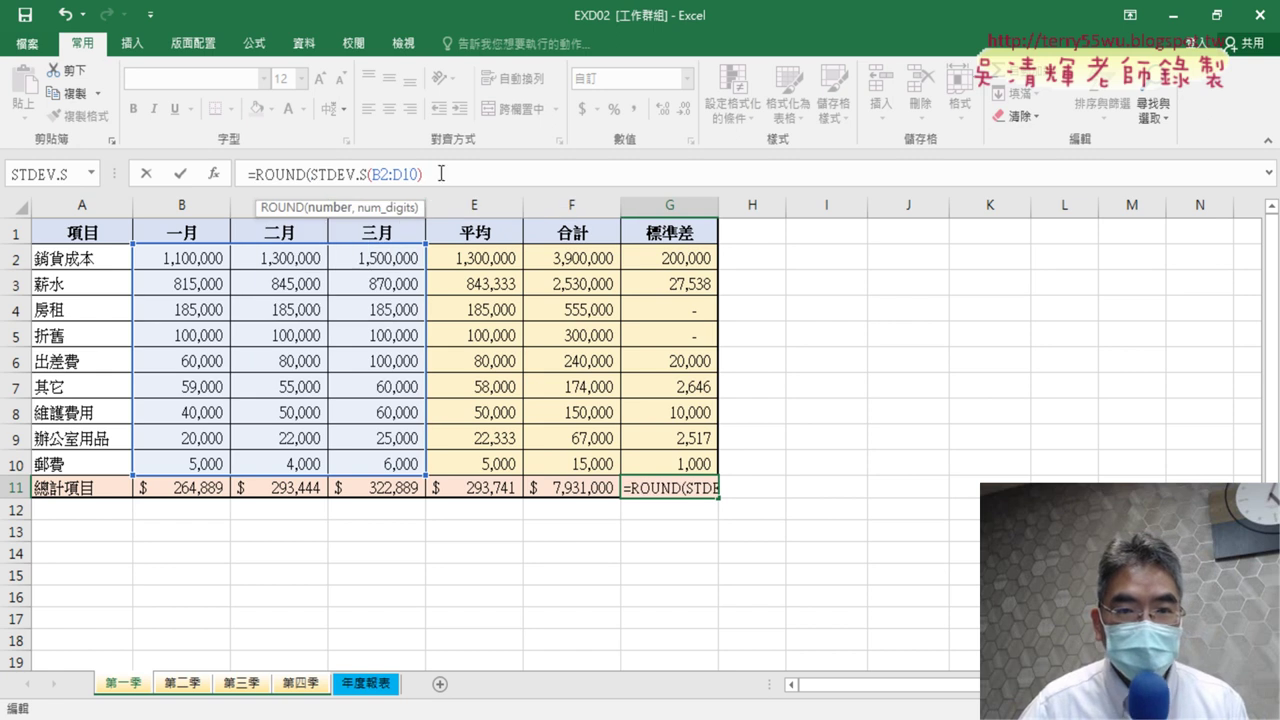
{"action": "type", "text": ",0"}
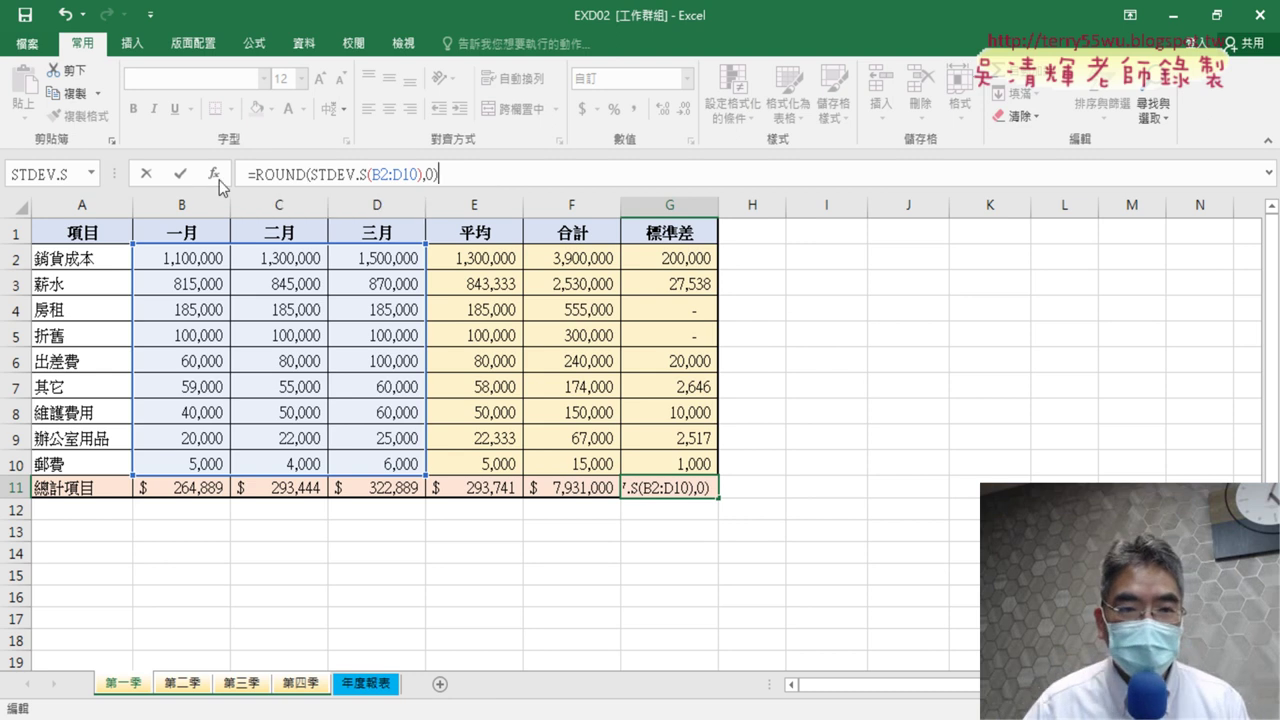
{"action": "left_click", "coordinate": [184, 173]}
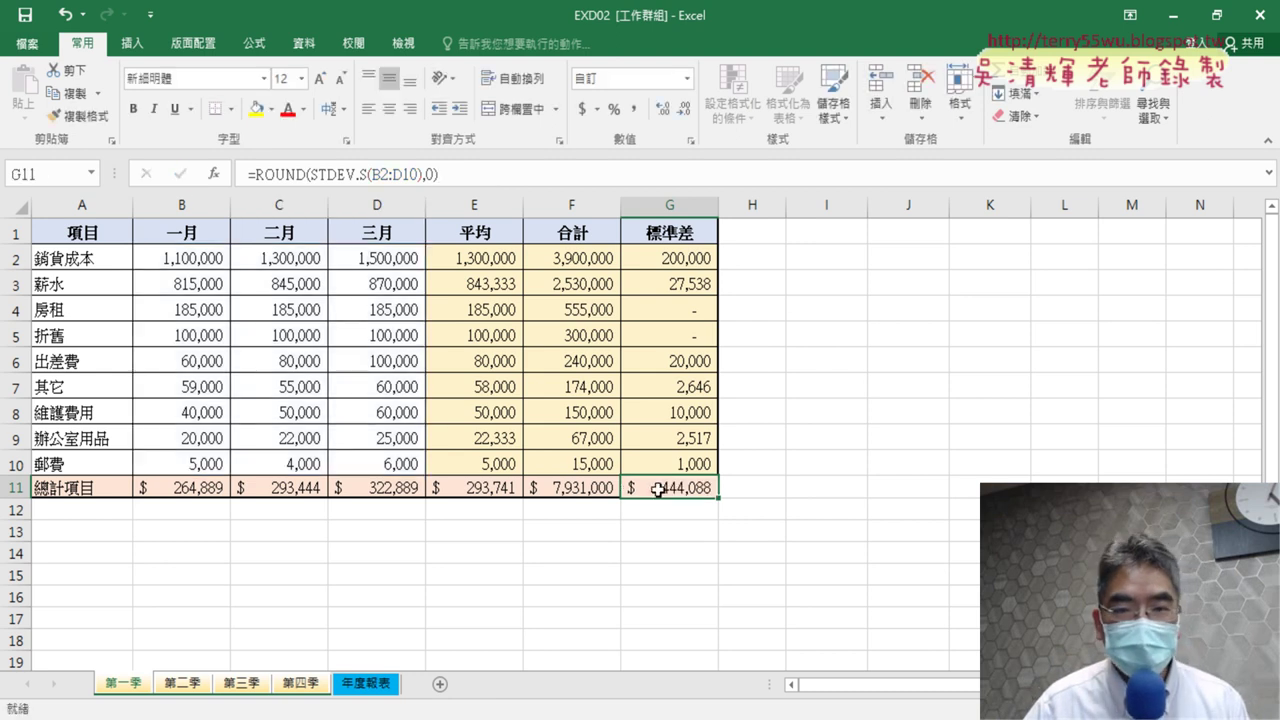
- Change the G2 formula to =ROUND(STDEV.S(B2:D2),0) and fill it down through G10
{"action": "left_click", "coordinate": [688, 259]}
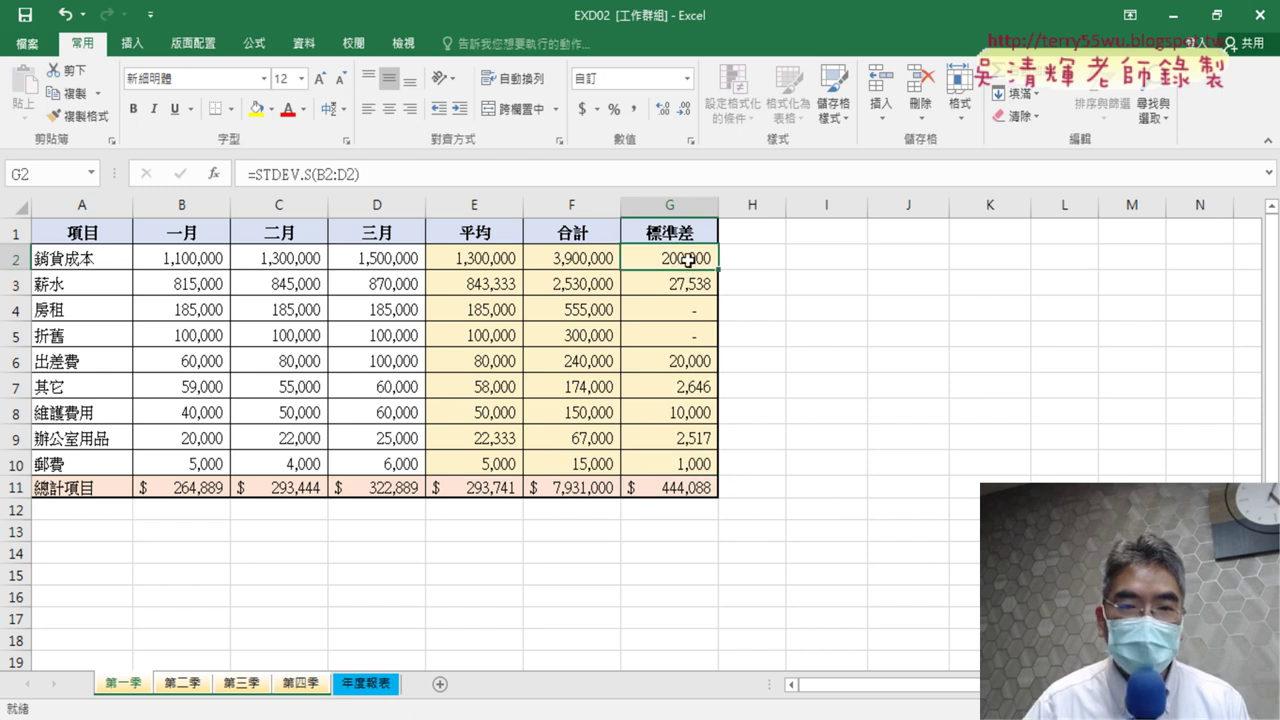
{"action": "left_click", "coordinate": [260, 175]}
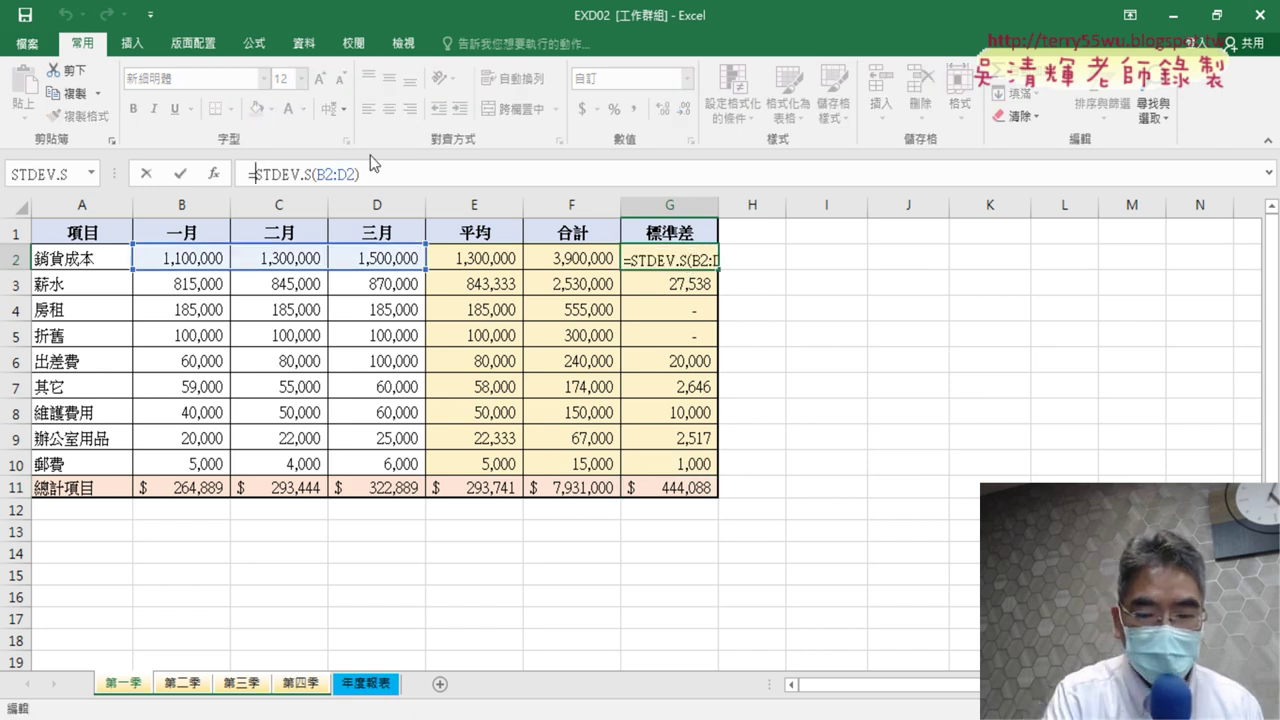
{"action": "type", "text": "rou"}
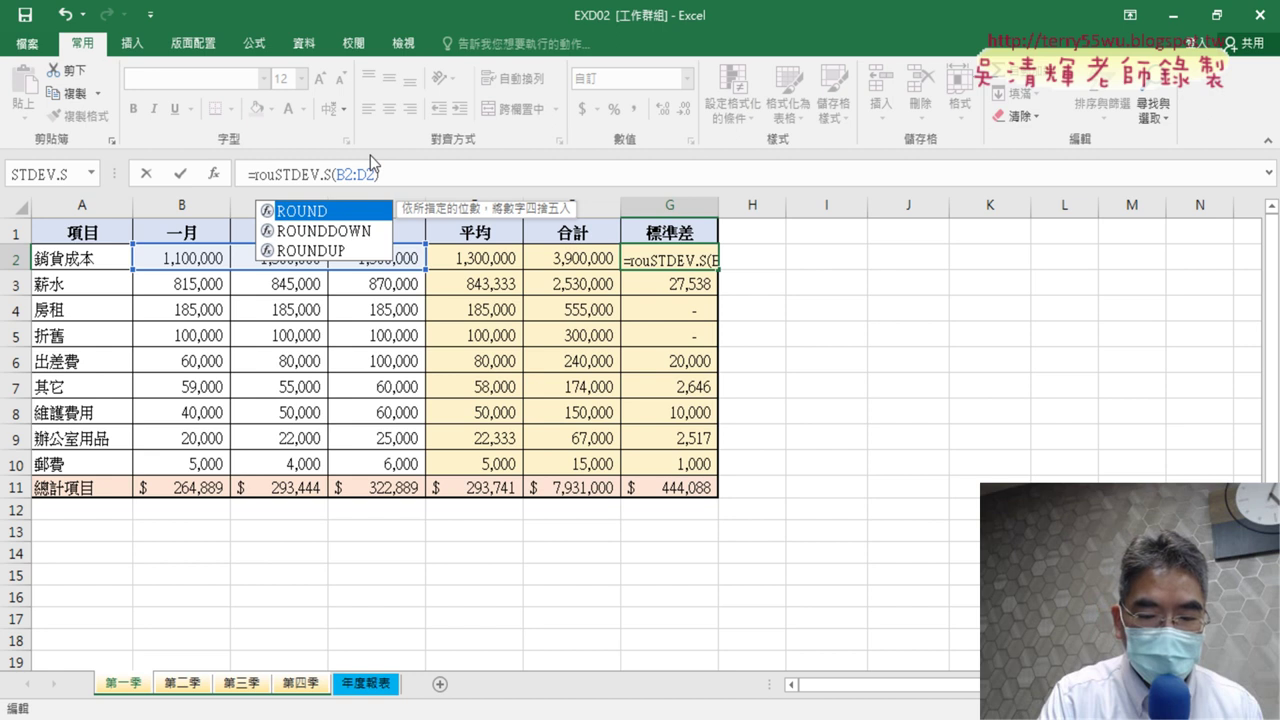
{"action": "type", "text": "nd("}
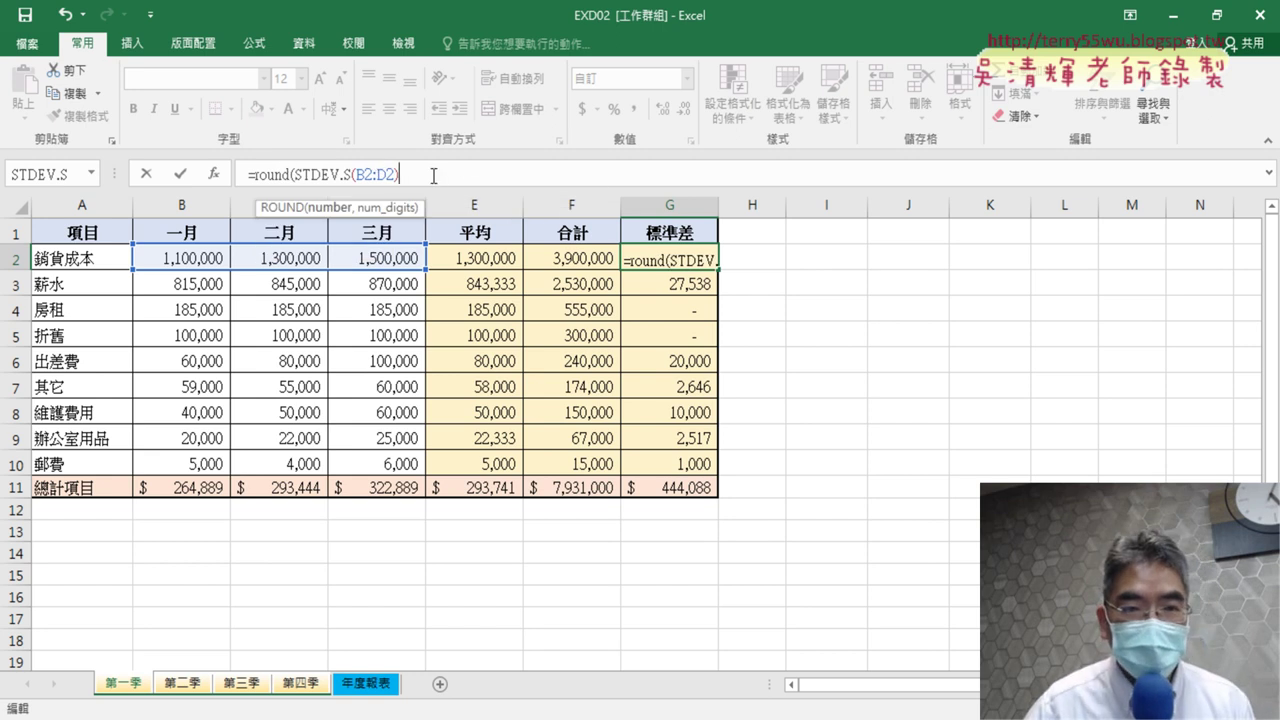
{"action": "type", "text": ",0"}
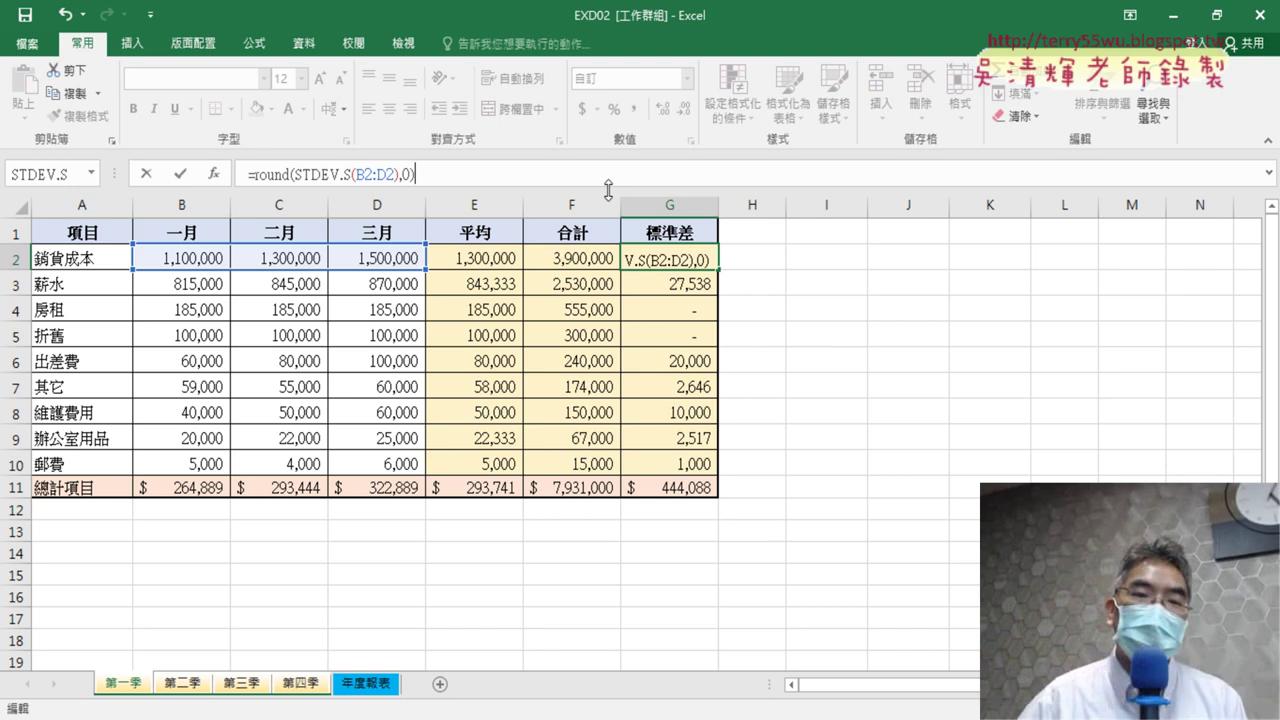
{"action": "left_click", "coordinate": [181, 176]}
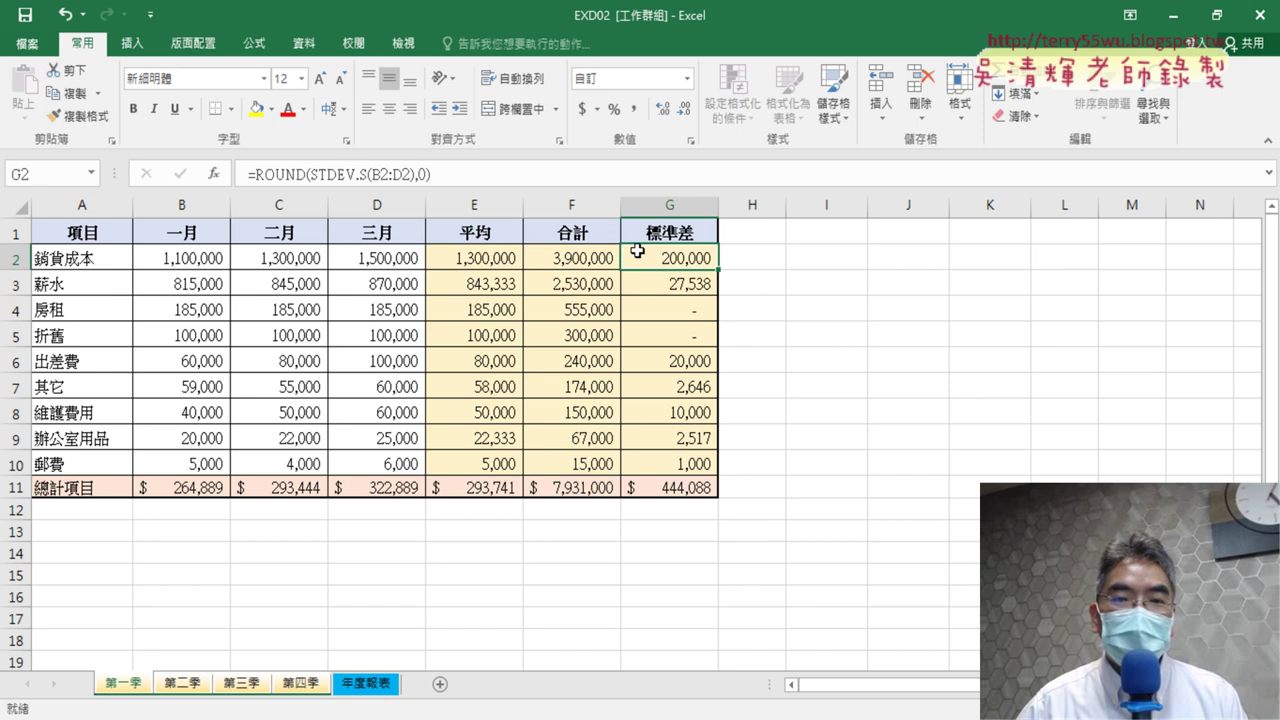
{"action": "left_click_drag", "start_coordinate": [718, 272], "coordinate": [725, 470]}
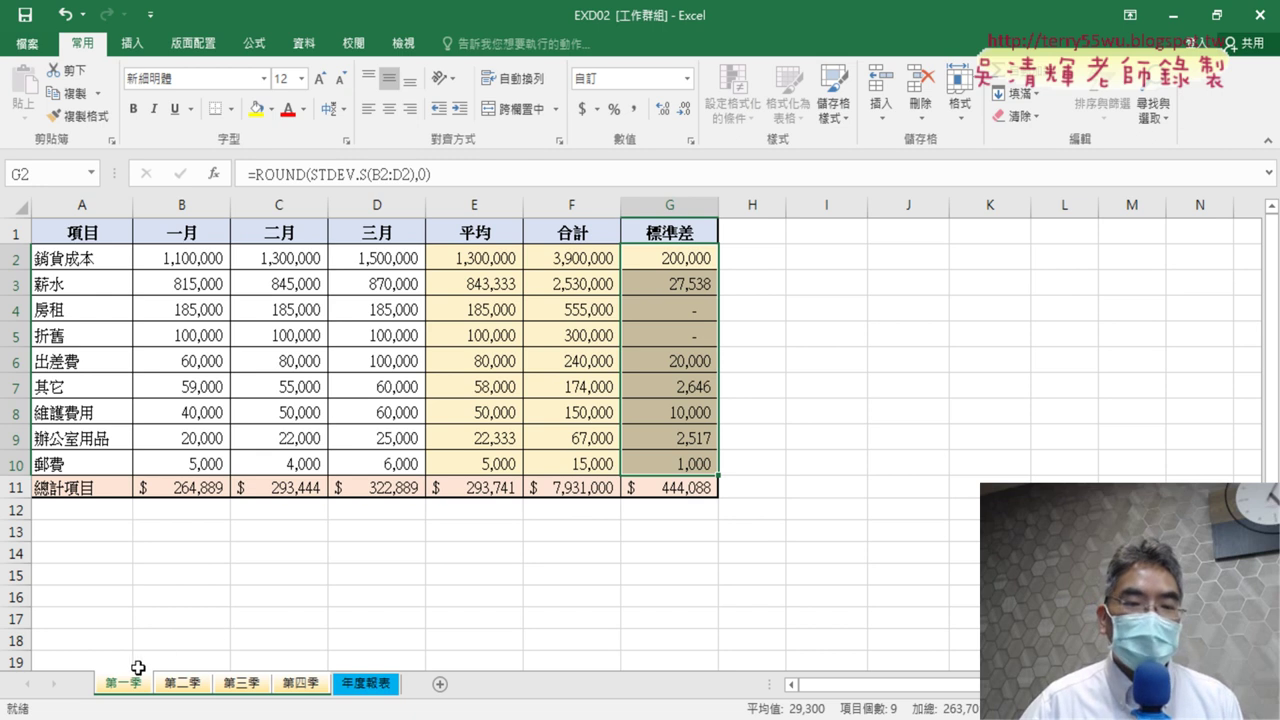
- Check the calculated 平均, 合計 and 標準差 columns on the grouped 第二季, 第三季 and 第四季 sheets
{"action": "left_click", "coordinate": [190, 690]}
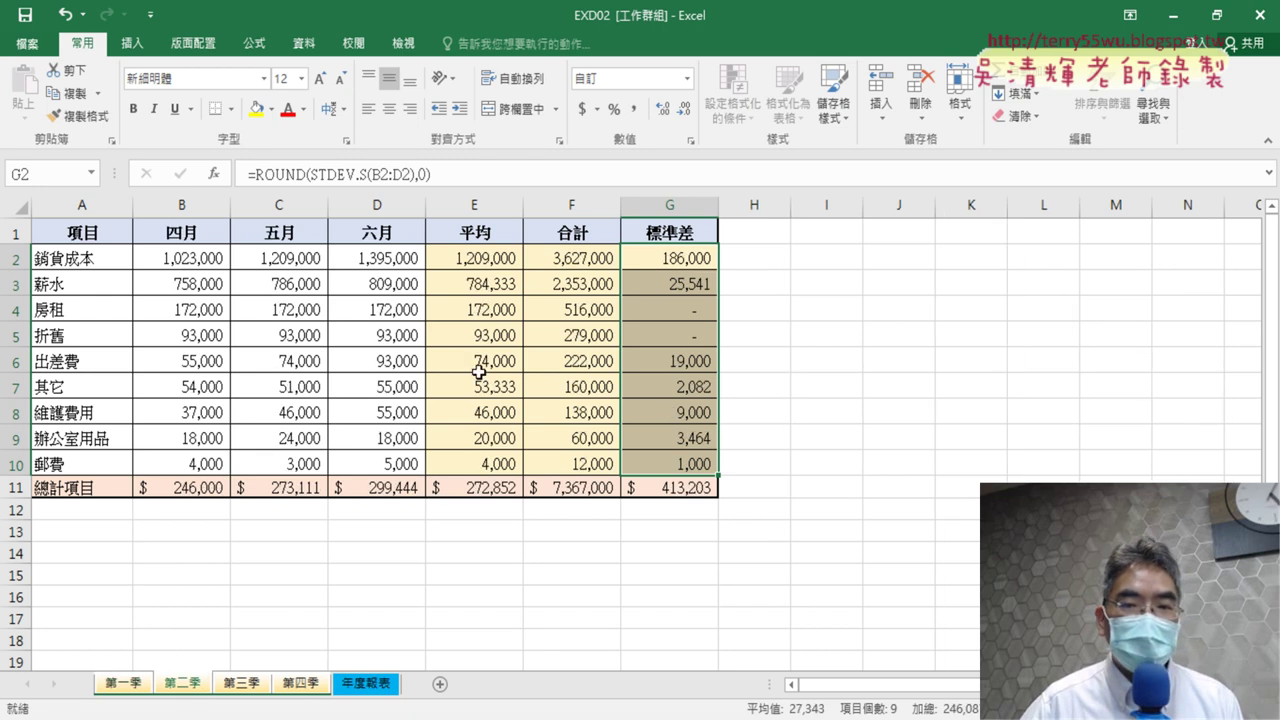
{"action": "left_click", "coordinate": [246, 686]}
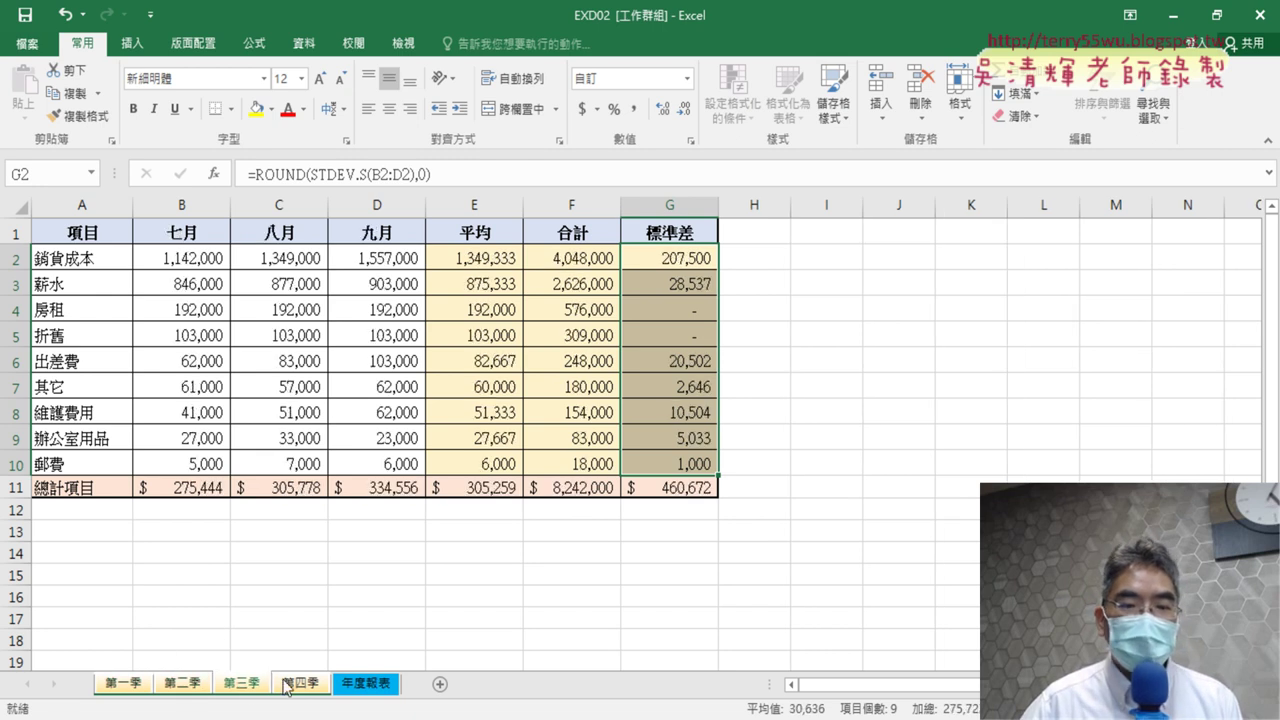
{"action": "left_click", "coordinate": [293, 686]}
{"action": "left_click", "coordinate": [192, 686]}
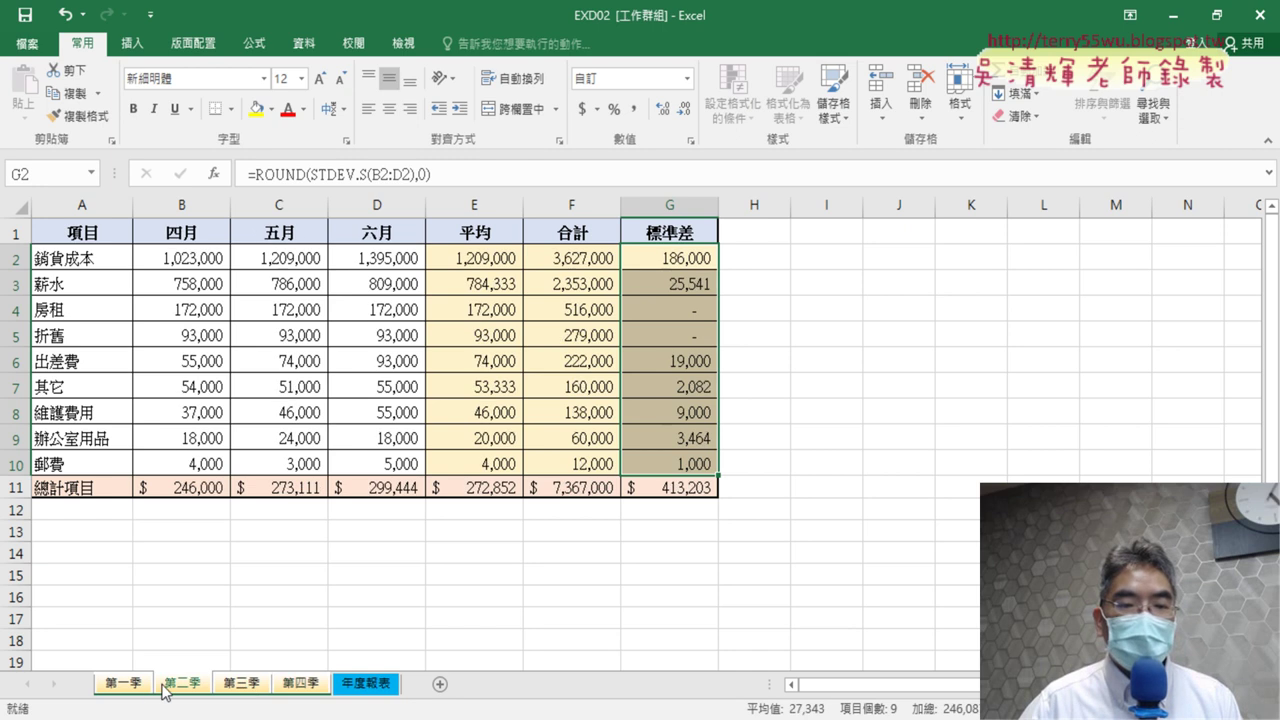
- Compare the calculated results on 第一季 through 第四季, ungroup the sheets, and open the 年度報表 sheet
{"action": "left_click", "coordinate": [122, 688]}
{"action": "left_click", "coordinate": [182, 688]}
{"action": "left_click", "coordinate": [242, 686]}
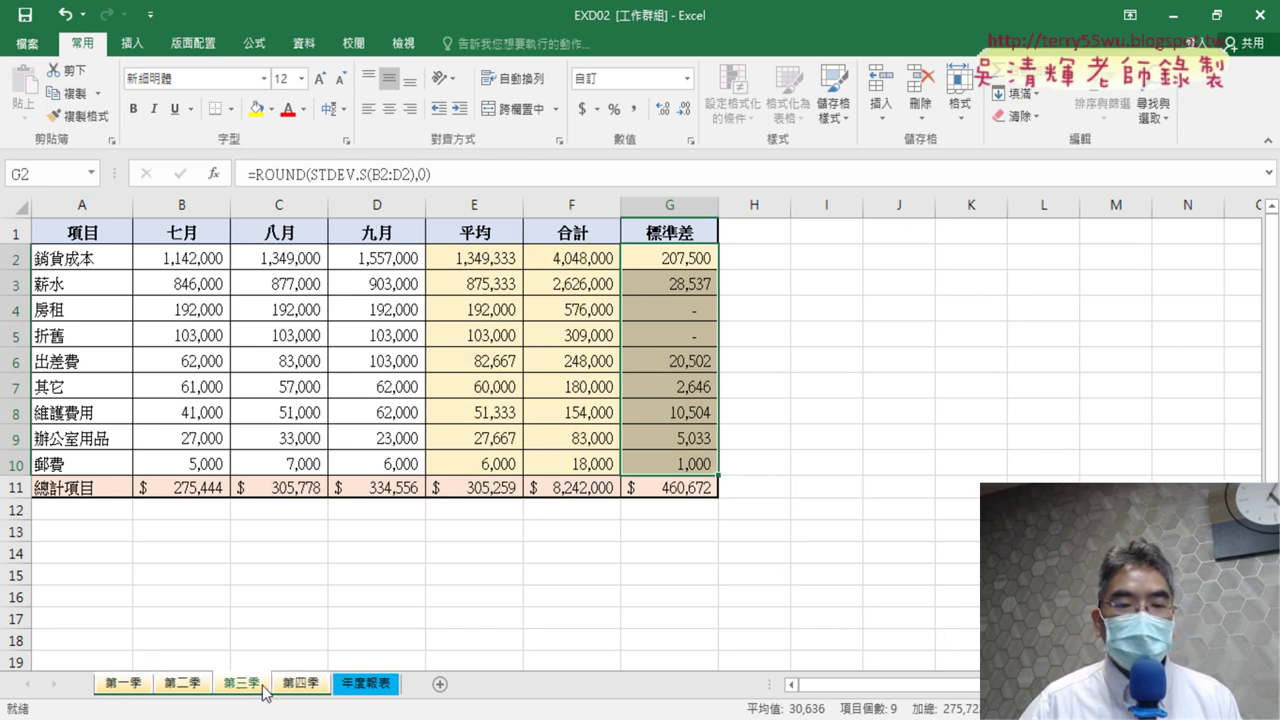
{"action": "left_click", "coordinate": [296, 686]}
{"action": "left_click", "coordinate": [122, 686]}
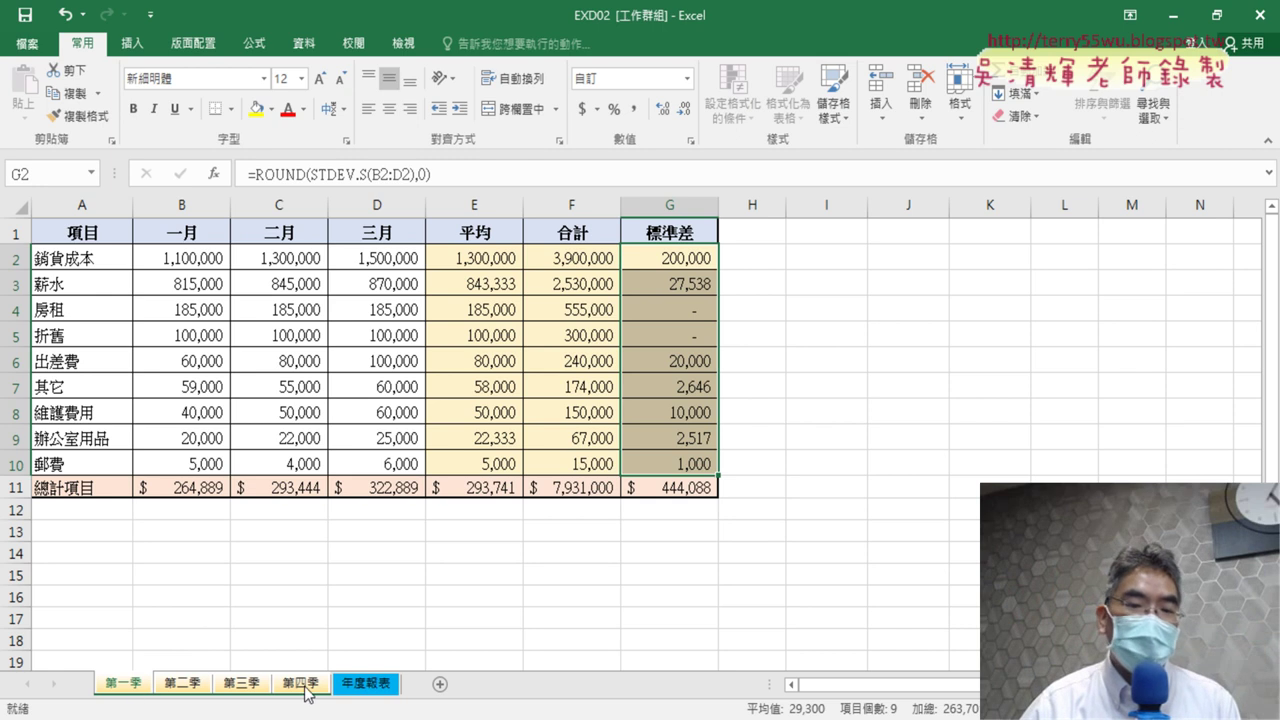
{"action": "left_click", "coordinate": [381, 690]}
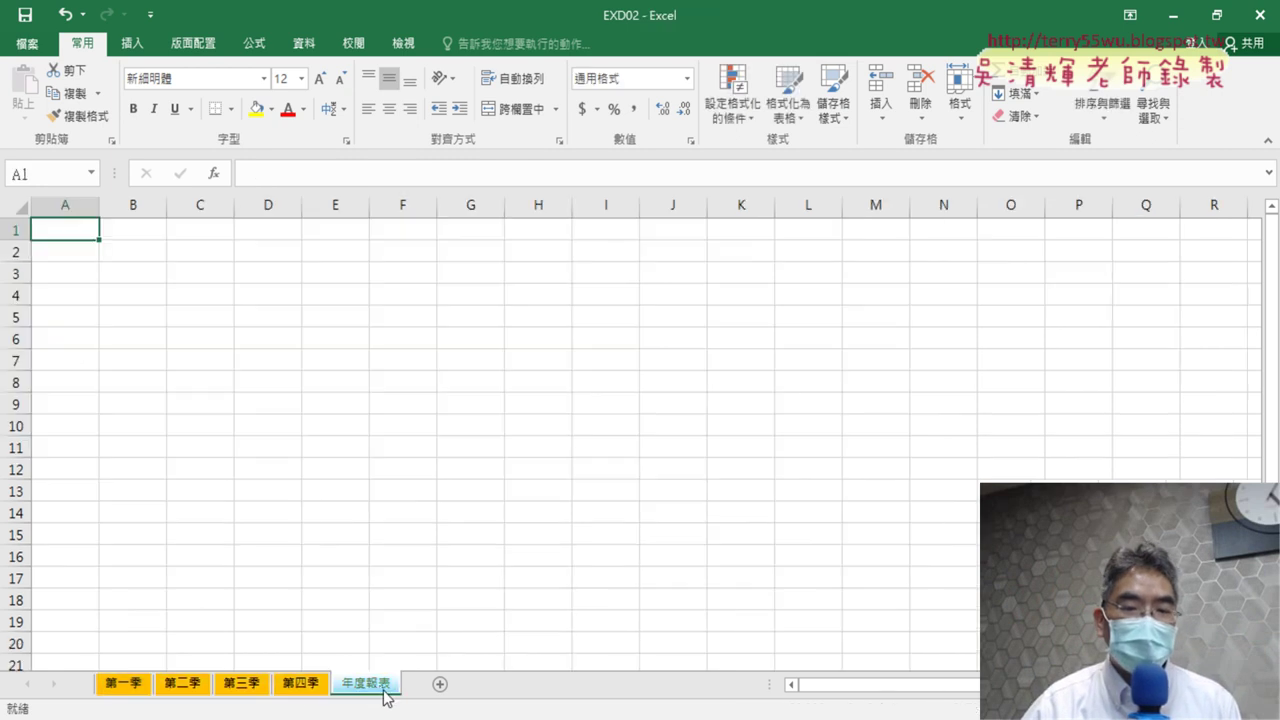
{"action": "left_click", "coordinate": [123, 688]}
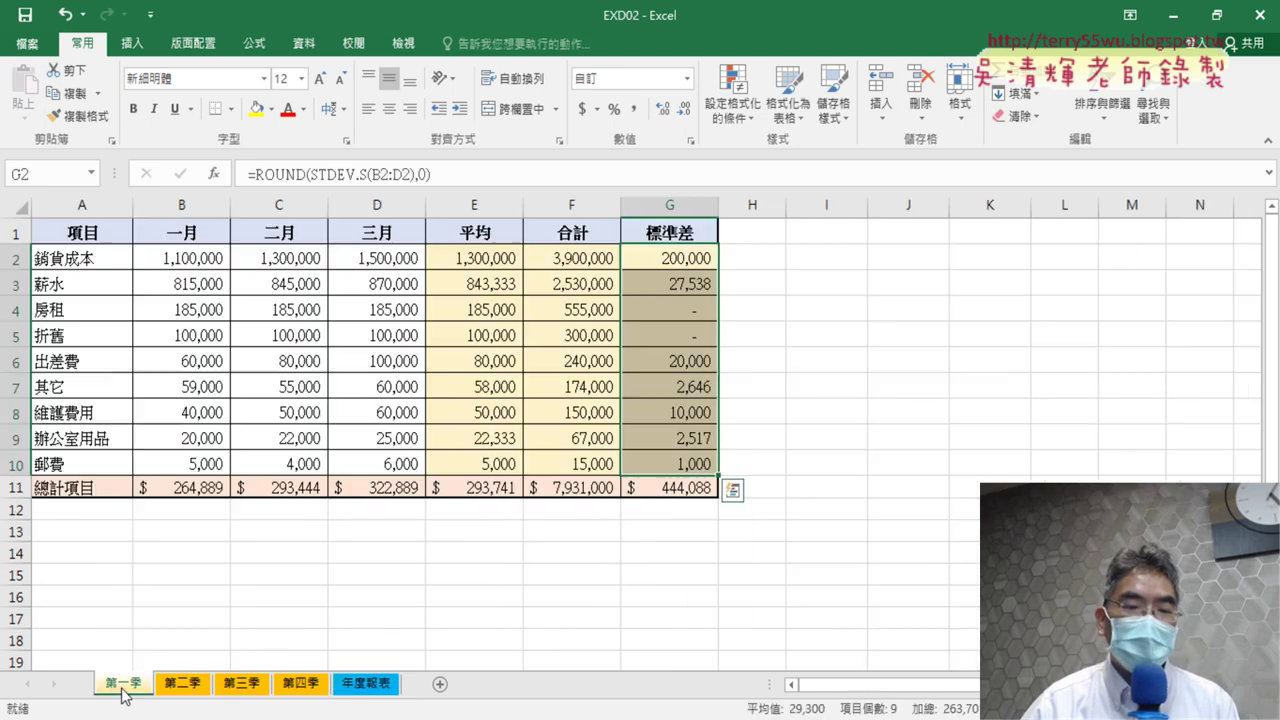
{"action": "left_click", "coordinate": [183, 690]}
{"action": "left_click", "coordinate": [248, 690]}
{"action": "left_click", "coordinate": [302, 689]}
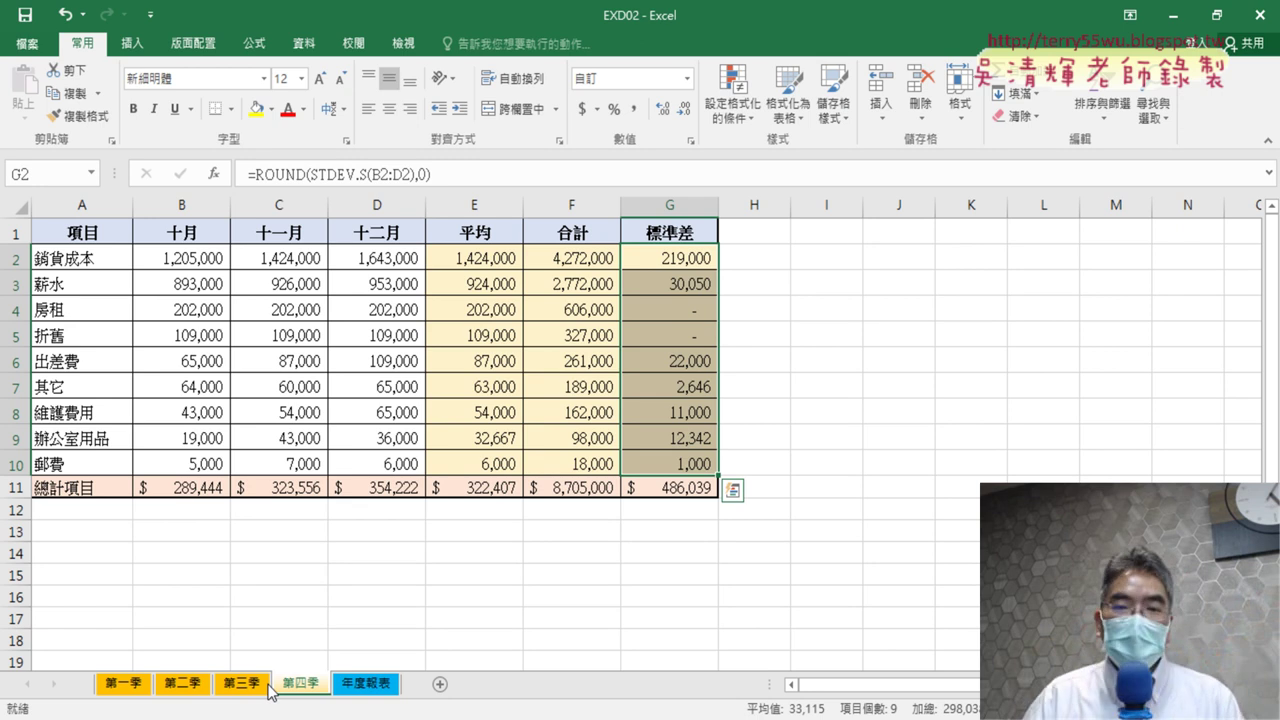
{"action": "left_click", "coordinate": [362, 688]}
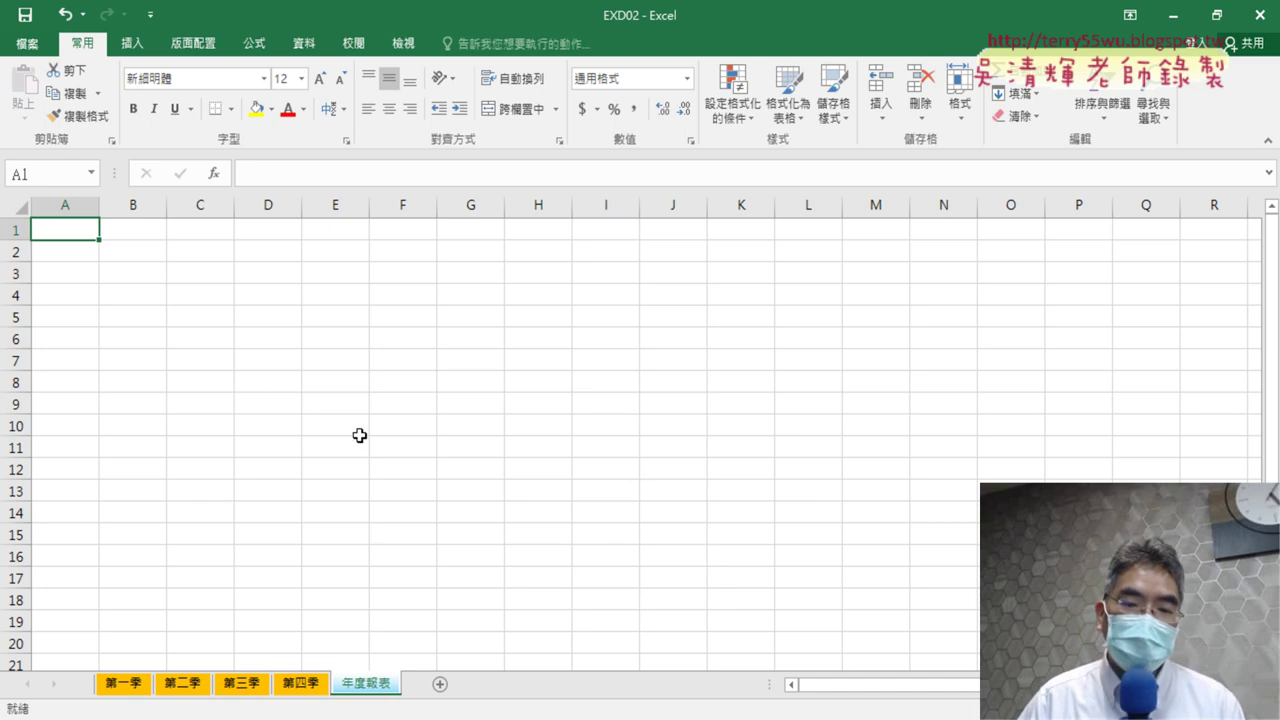
- Read requirement 4 for the 年度報表 sheet and its reference result in TQC_EXCEL2016題目.pdf in the browser, and return to the workbook
{"action": "key", "text": "alt+Tab"}
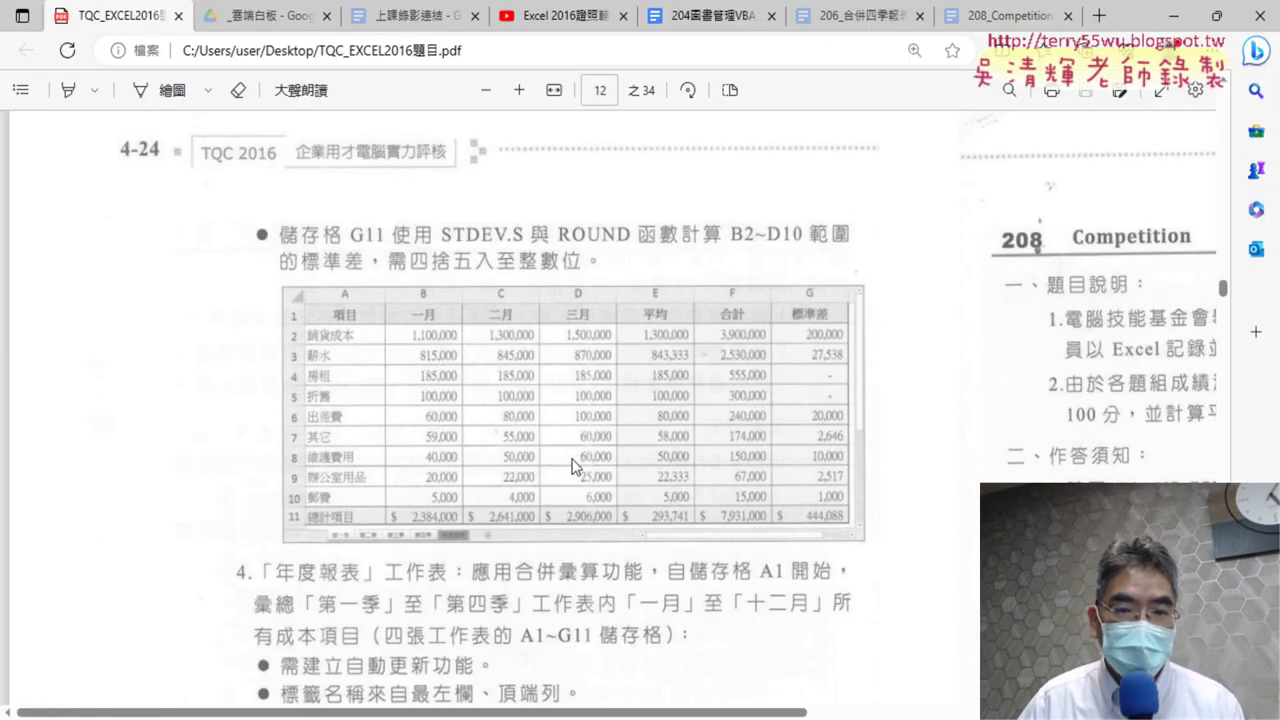
{"action": "scroll", "coordinate": [505, 268], "scroll_direction": "down", "scroll_amount": 3}
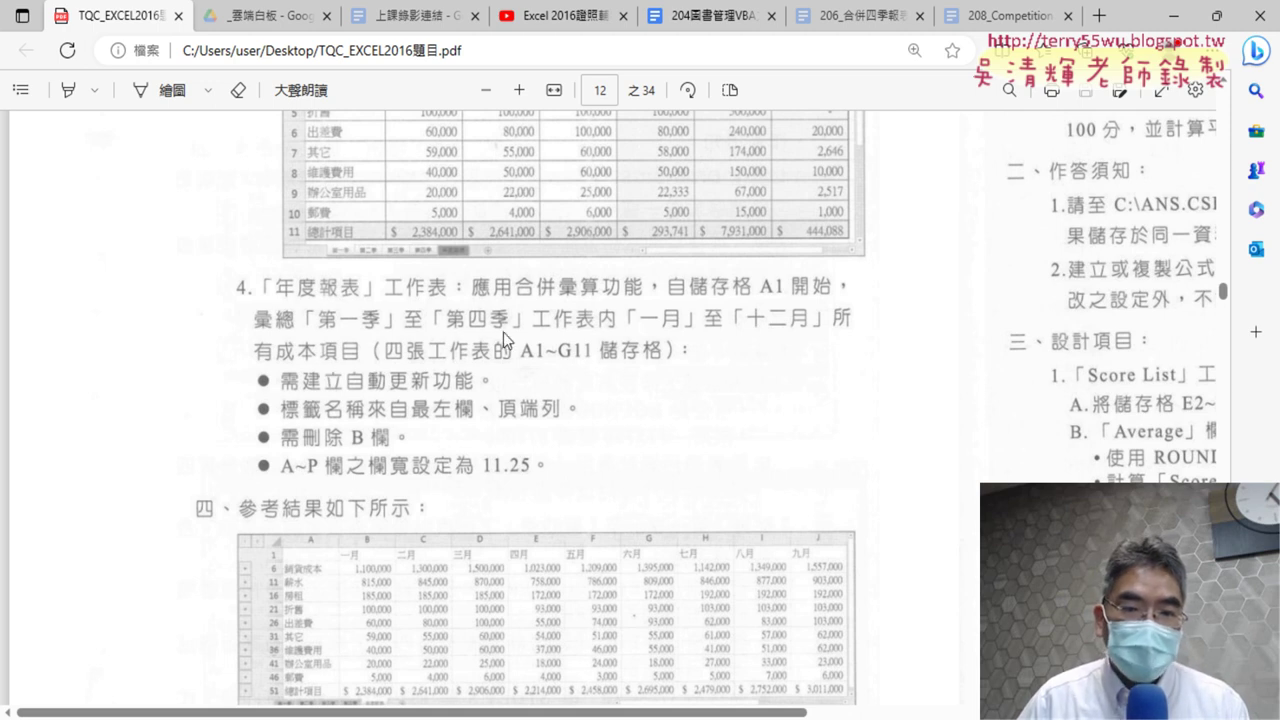
{"action": "scroll", "coordinate": [504, 331], "scroll_direction": "down", "scroll_amount": 2}
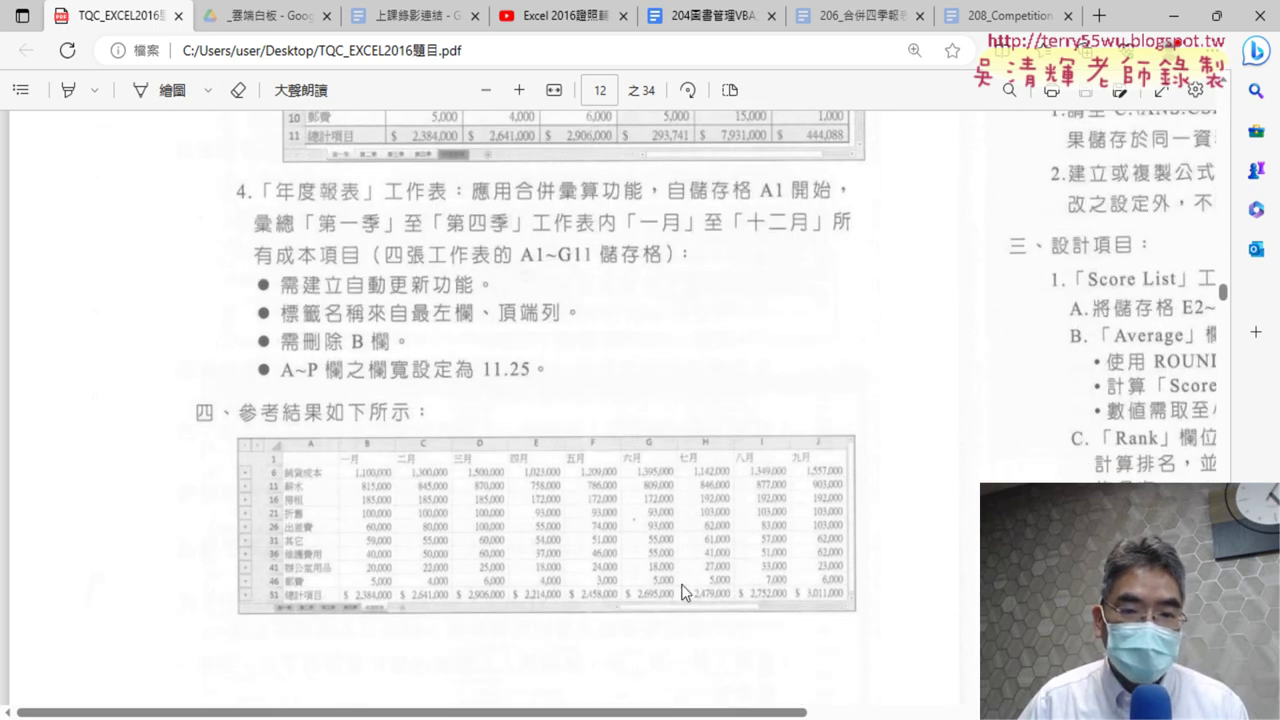
{"action": "left_click", "coordinate": [1173, 16]}
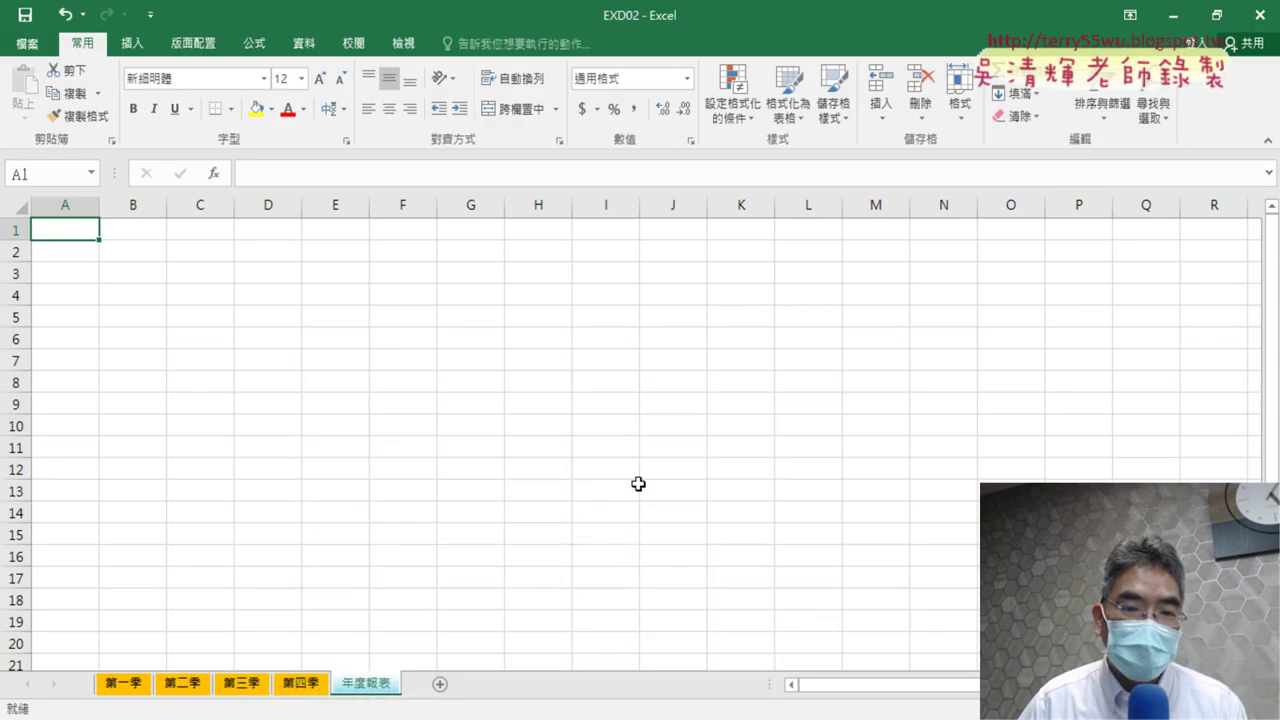
- Copy A1:D11 from the 第一季 sheet to cell A1 of the 年度報表 sheet
{"action": "left_click", "coordinate": [124, 686]}
{"action": "left_click_drag", "start_coordinate": [82, 232], "coordinate": [370, 495]}
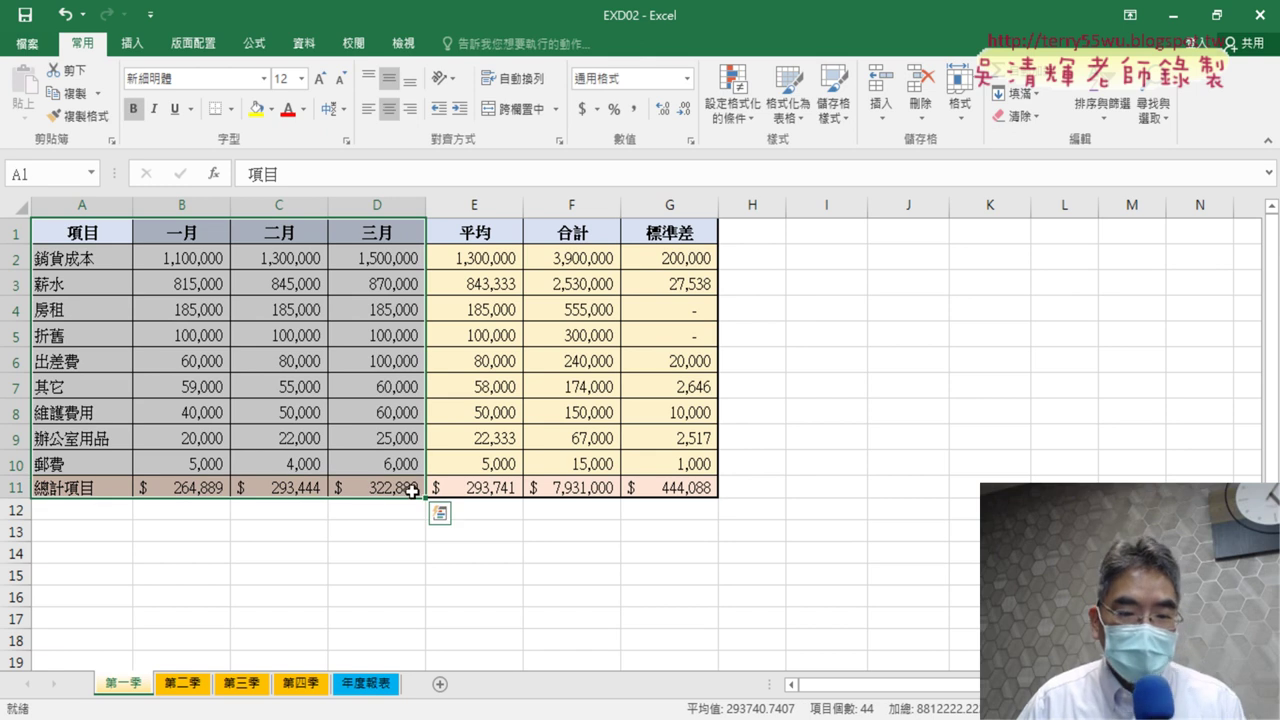
{"action": "key", "text": "ctrl+c"}
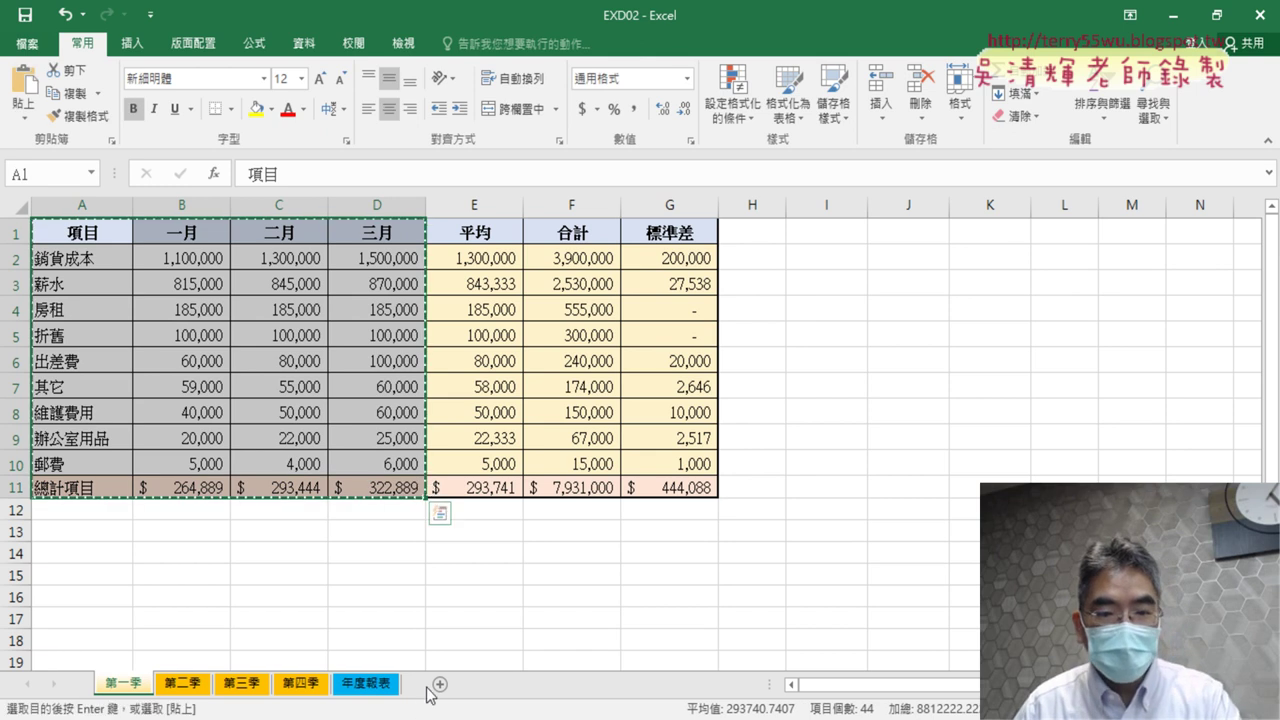
{"action": "left_click", "coordinate": [366, 683]}
{"action": "key", "text": "ctrl+v"}
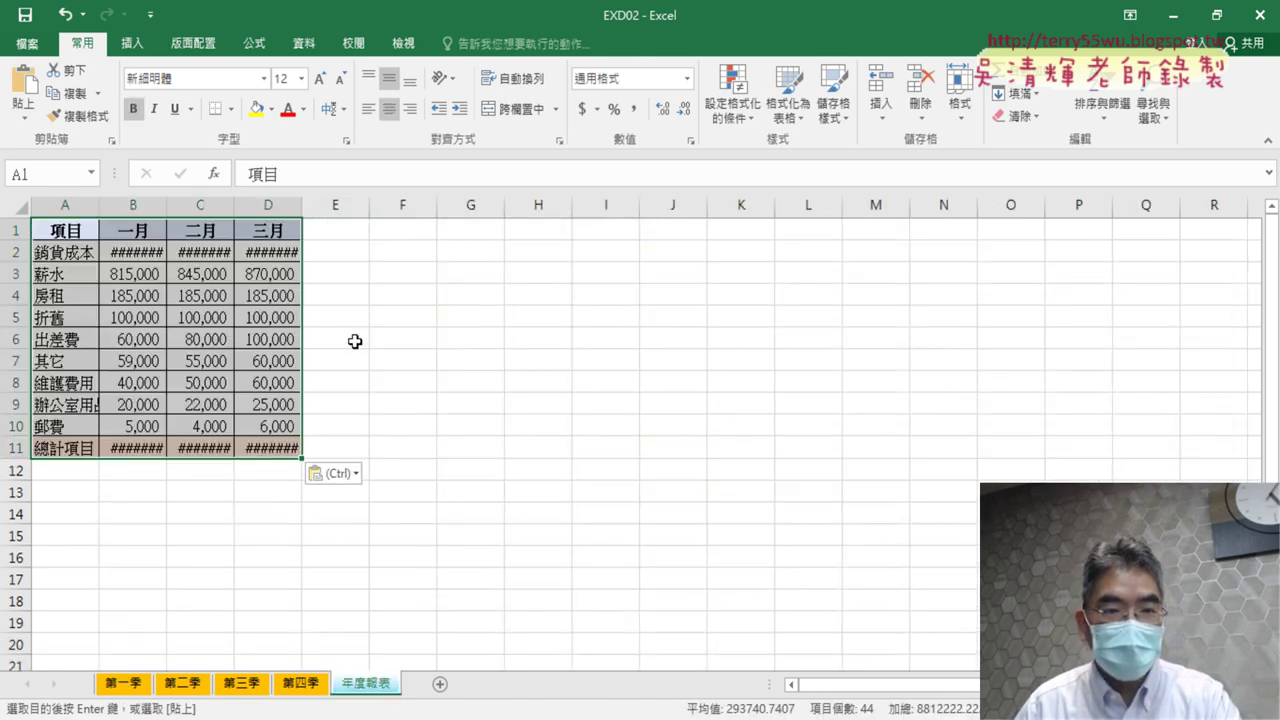
- Copy the 四月 to 六月 columns, B1:D11, from the 第二季 sheet to cell E1 of the 年度報表 sheet
{"action": "left_click", "coordinate": [182, 683]}
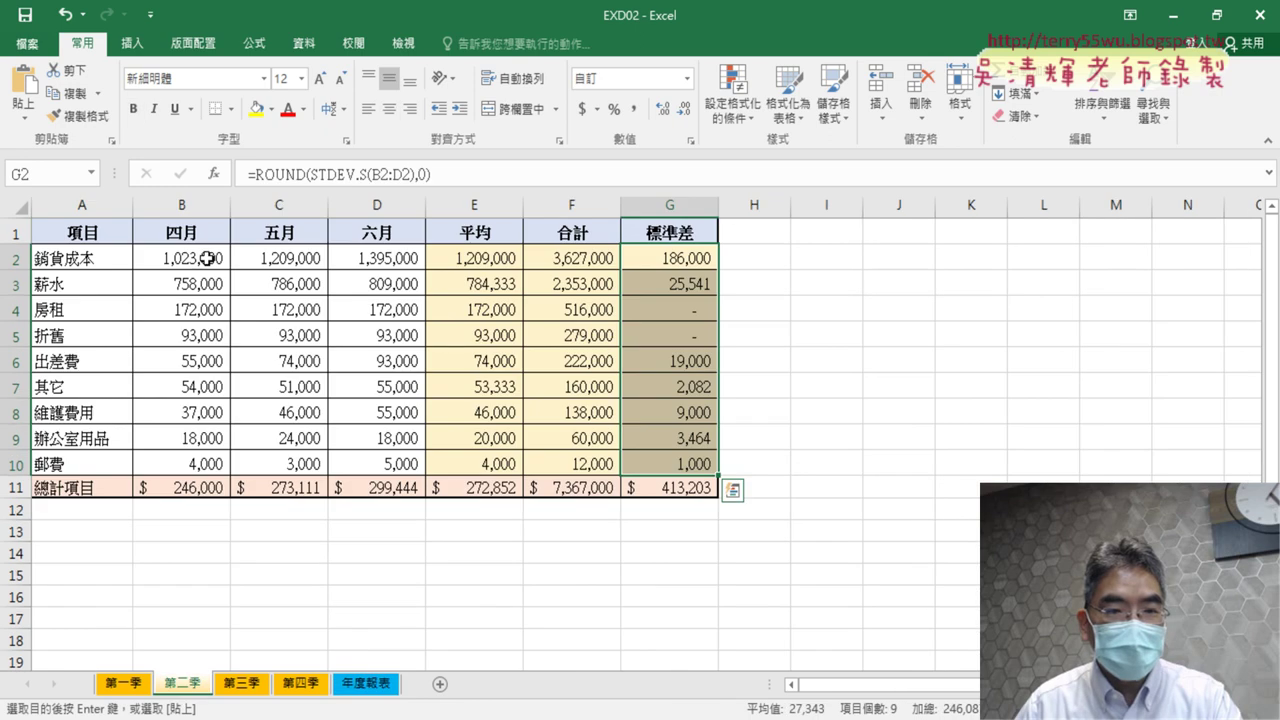
{"action": "left_click_drag", "start_coordinate": [186, 232], "coordinate": [356, 483]}
{"action": "key", "text": "ctrl+c"}
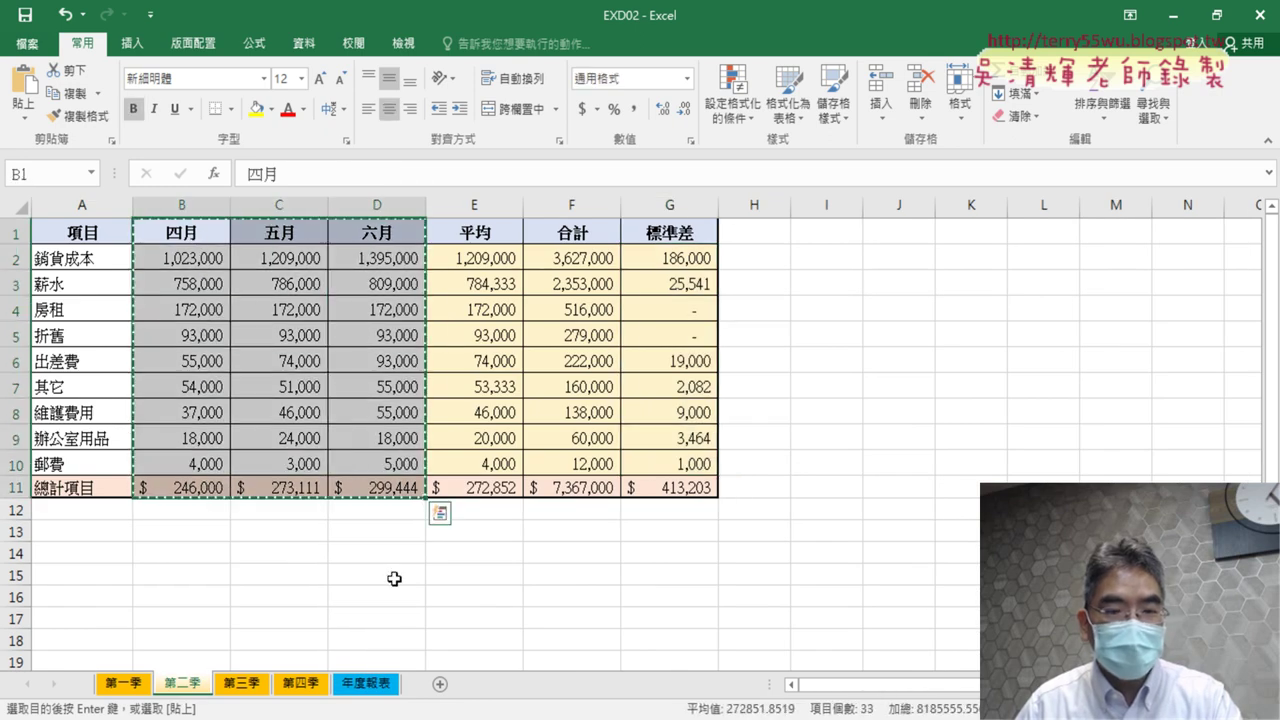
{"action": "left_click", "coordinate": [366, 683]}
{"action": "left_click", "coordinate": [343, 232]}
{"action": "key", "text": "ctrl+v"}
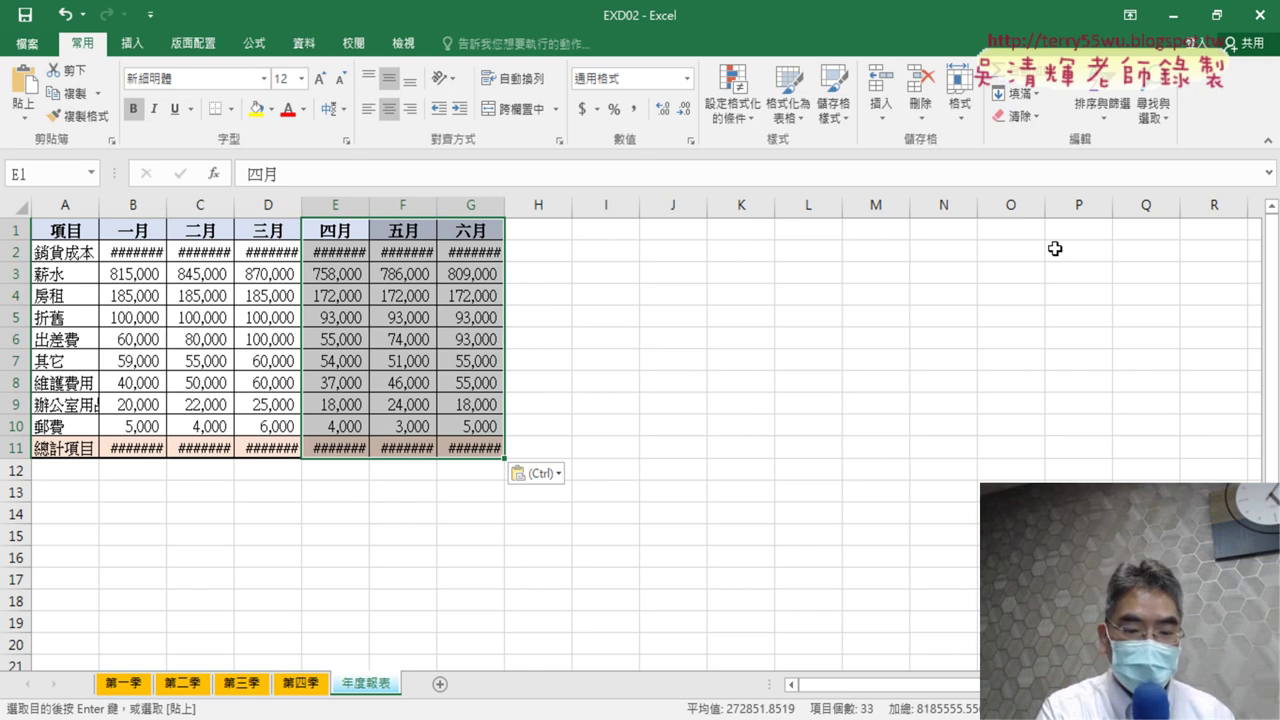
- Undo both pastes on the 年度報表 sheet and cancel the pending copy on the 第一季 sheet
{"action": "key", "text": "ctrl+z"}
{"action": "key", "text": "ctrl+z"}
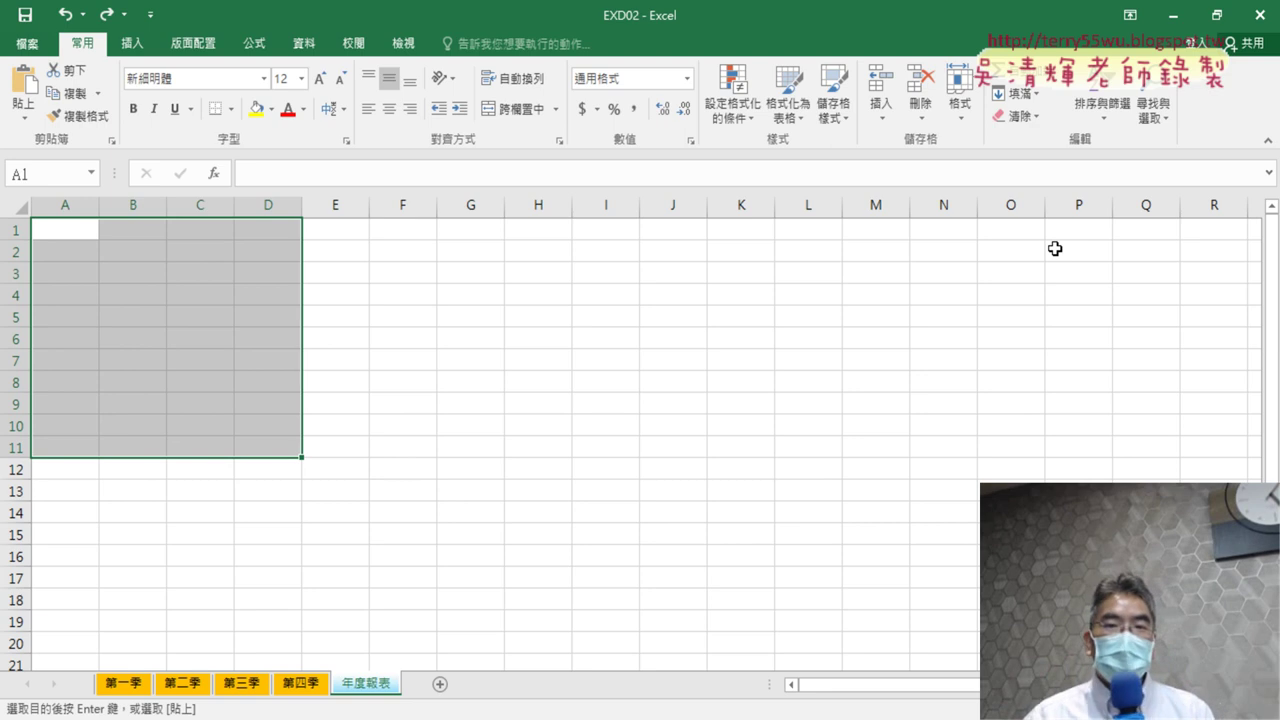
{"action": "left_click", "coordinate": [306, 44]}
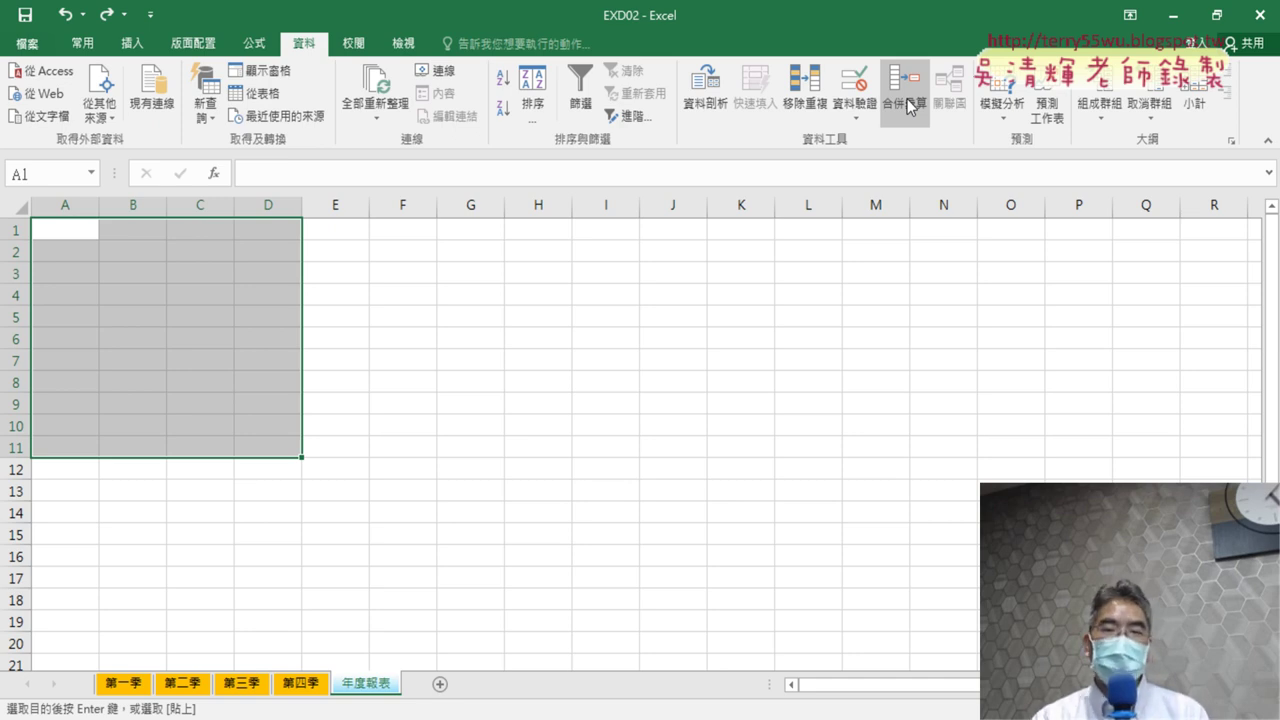
{"action": "left_click", "coordinate": [122, 688]}
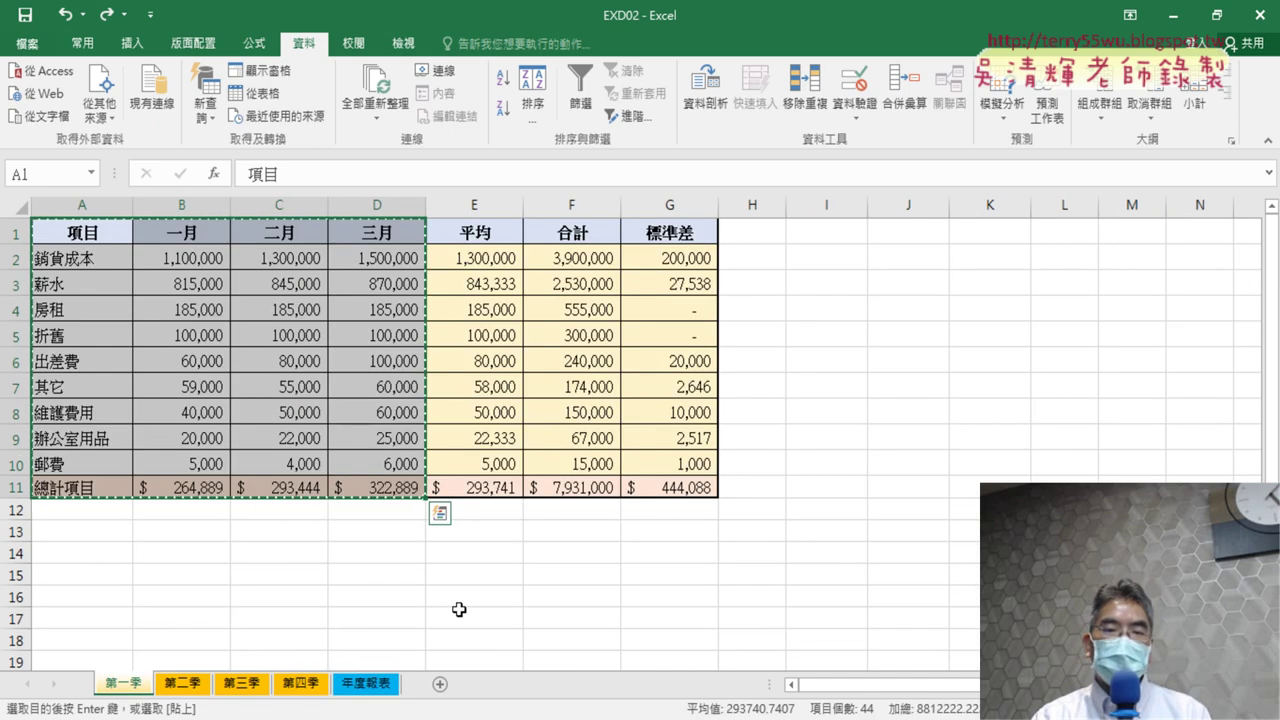
{"action": "left_click", "coordinate": [459, 611]}
{"action": "key", "text": "Escape"}
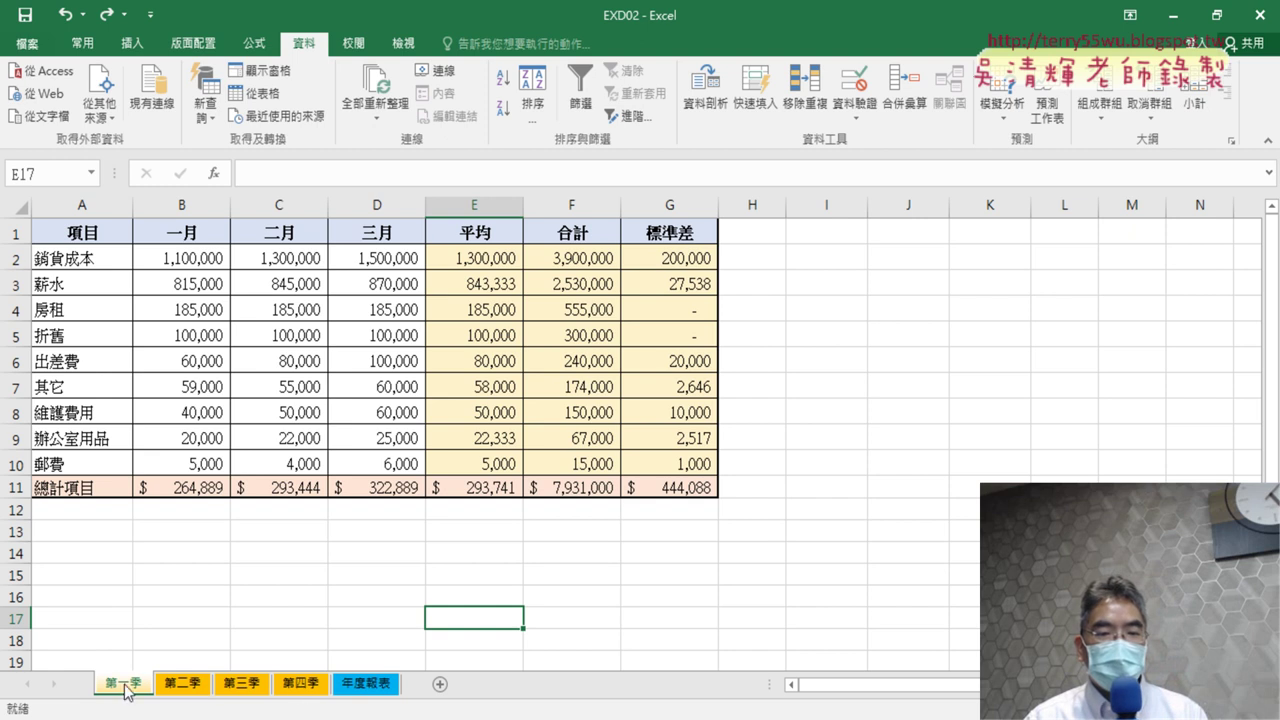
- Group the 第一季 through 第四季 sheets and check the 總計項目 row formulas in B11:D11 and E11
{"action": "left_click", "coordinate": [305, 685], "text": "shift"}
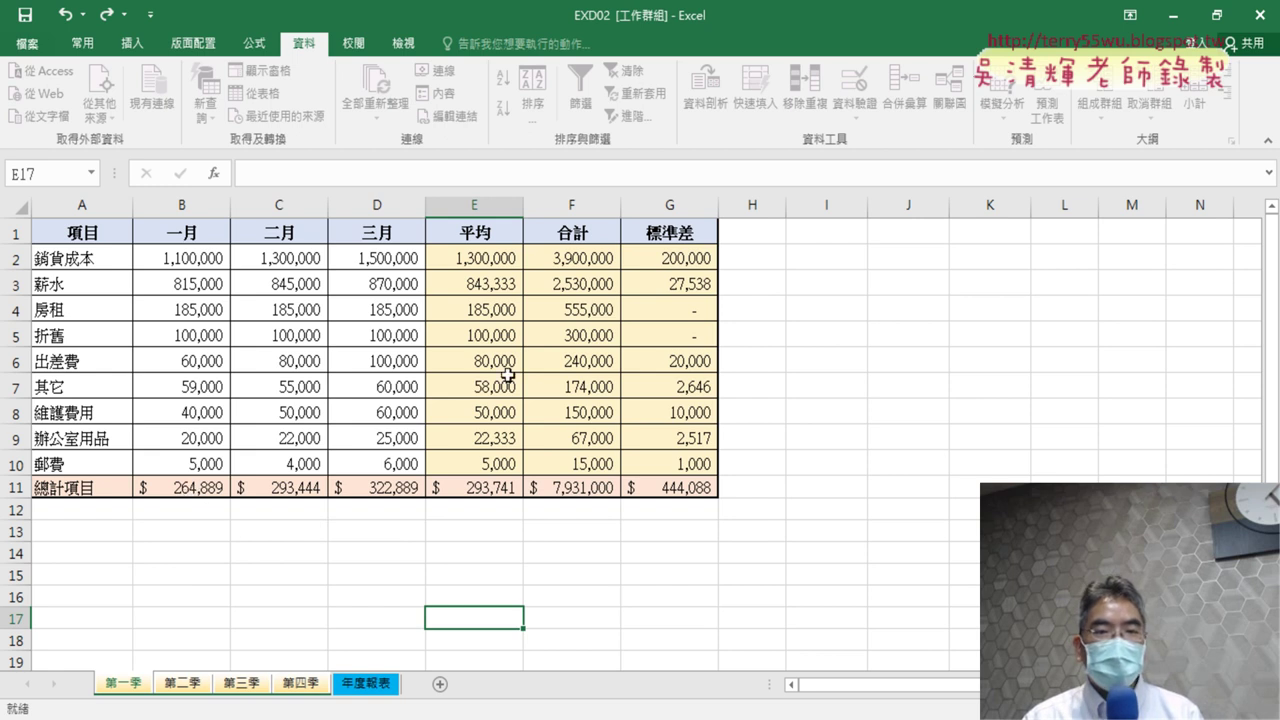
{"action": "left_click", "coordinate": [822, 255]}
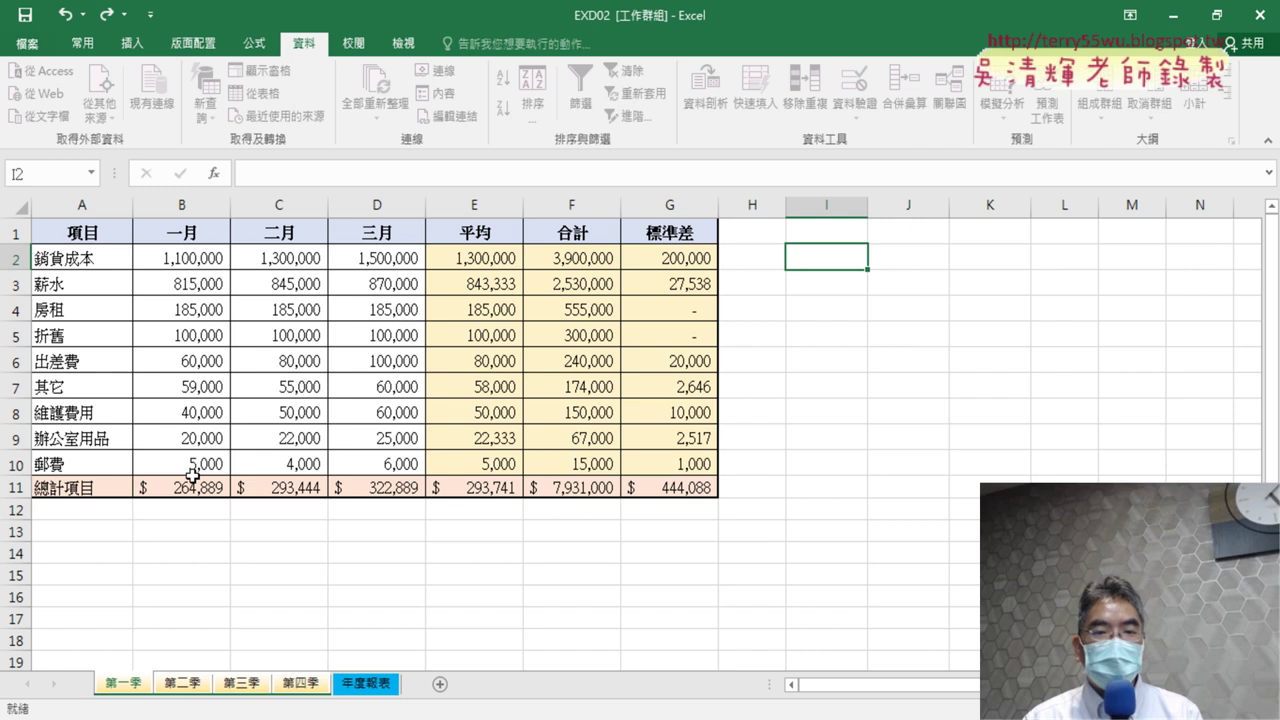
{"action": "left_click_drag", "start_coordinate": [172, 487], "coordinate": [374, 489]}
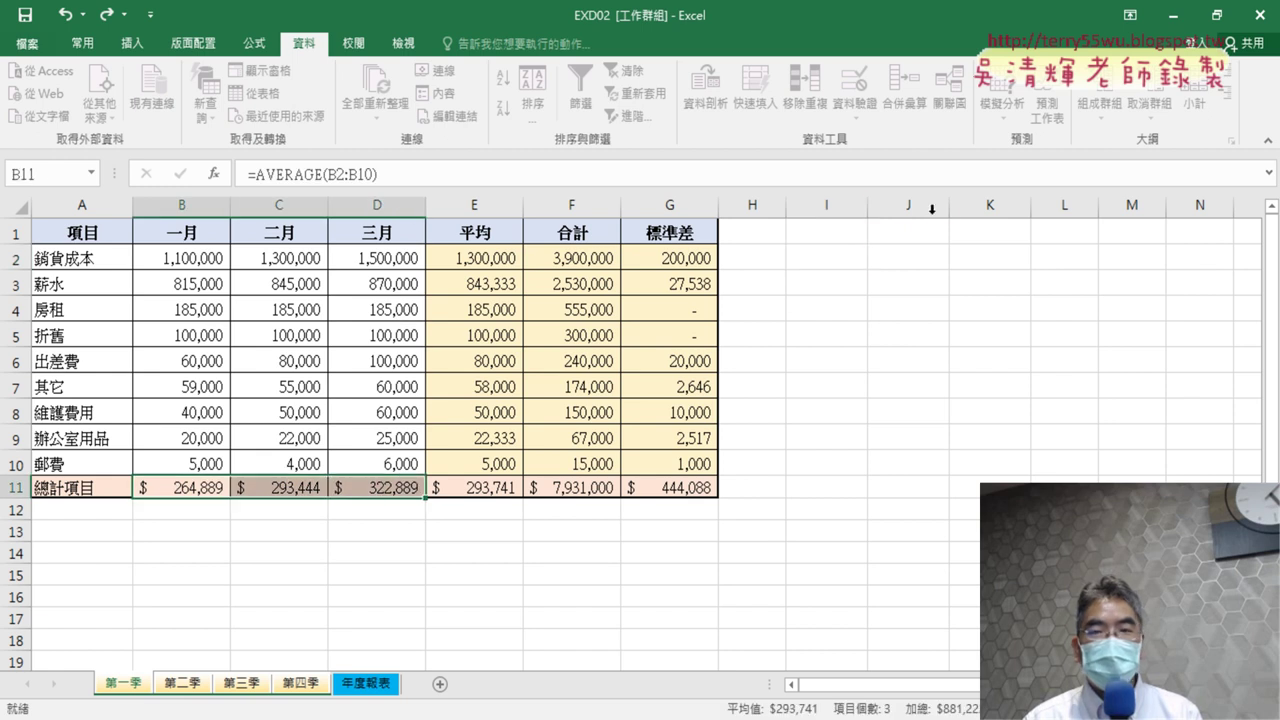
{"action": "left_click", "coordinate": [92, 43]}
{"action": "left_click", "coordinate": [1045, 78]}
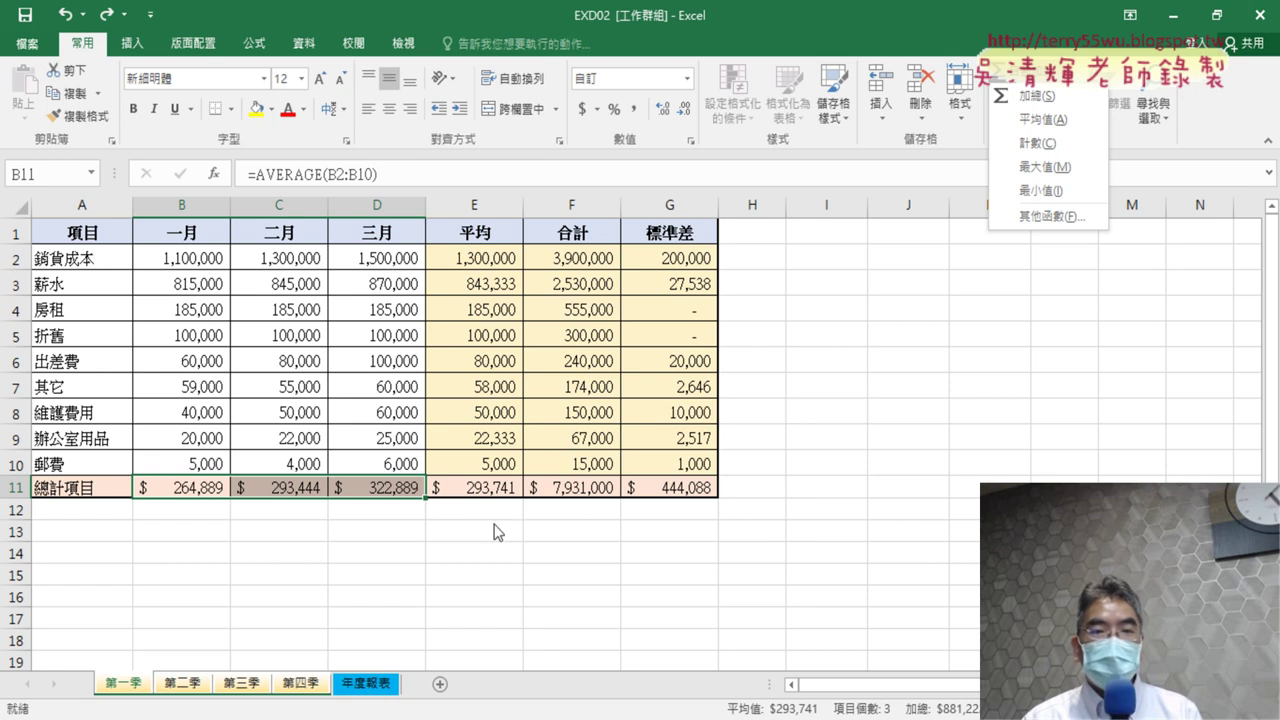
{"action": "left_click", "coordinate": [630, 591]}
{"action": "left_click", "coordinate": [490, 488]}
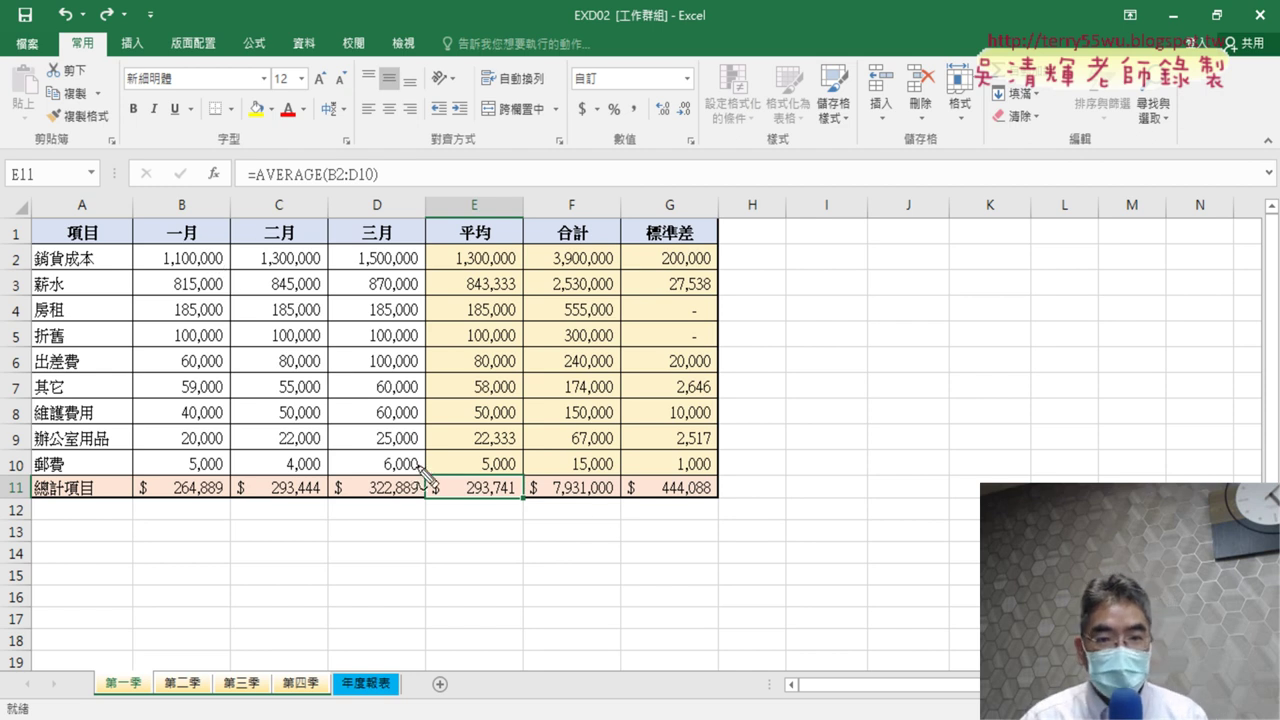
{"action": "mouse_move", "coordinate": [420, 468]}
{"action": "left_mouse_down"}
{"action": "mouse_move", "coordinate": [535, 472]}
{"action": "mouse_move", "coordinate": [418, 505]}
{"action": "left_mouse_up"}
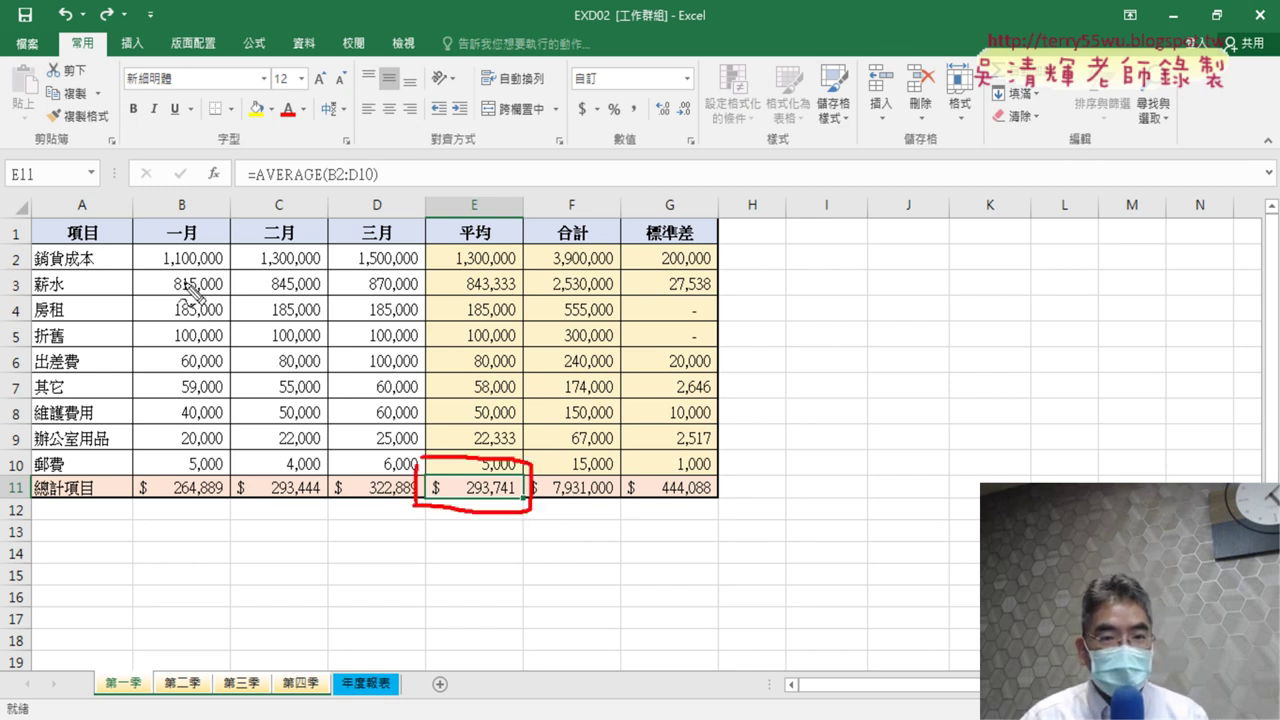
{"action": "mouse_move", "coordinate": [140, 244]}
{"action": "left_mouse_down"}
{"action": "mouse_move", "coordinate": [118, 345]}
{"action": "mouse_move", "coordinate": [120, 460]}
{"action": "mouse_move", "coordinate": [246, 242]}
{"action": "mouse_move", "coordinate": [415, 244]}
{"action": "mouse_move", "coordinate": [418, 472]}
{"action": "mouse_move", "coordinate": [100, 462]}
{"action": "left_mouse_up"}
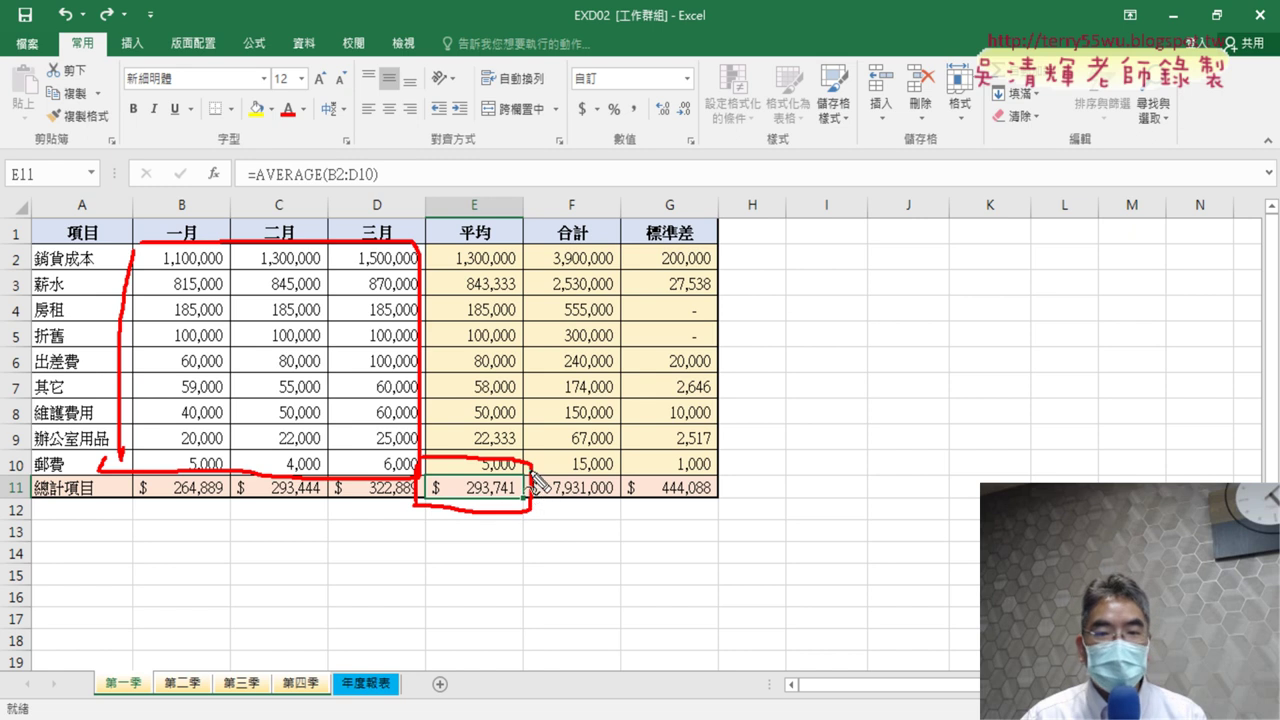
{"action": "mouse_move", "coordinate": [536, 478]}
{"action": "left_mouse_down"}
{"action": "mouse_move", "coordinate": [636, 490]}
{"action": "mouse_move", "coordinate": [558, 514]}
{"action": "left_mouse_up"}
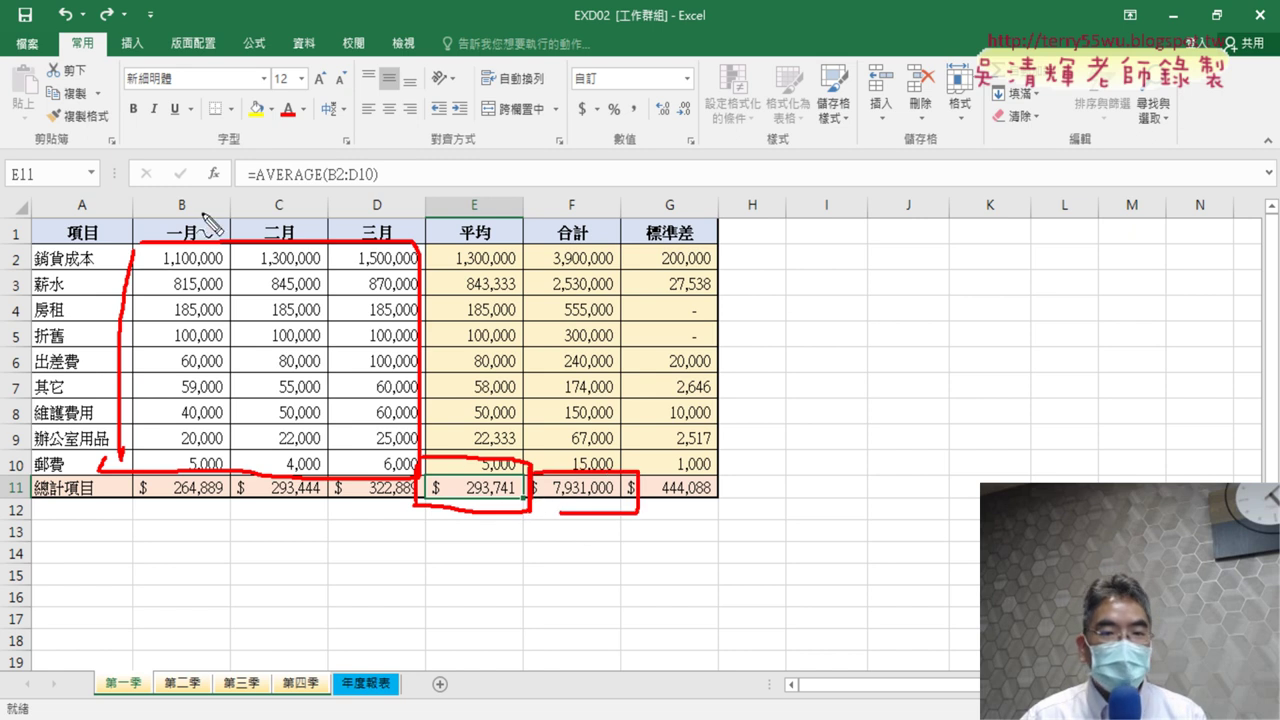
{"action": "mouse_move", "coordinate": [626, 462]}
{"action": "left_mouse_down"}
{"action": "mouse_move", "coordinate": [625, 514]}
{"action": "mouse_move", "coordinate": [738, 463]}
{"action": "mouse_move", "coordinate": [640, 503]}
{"action": "left_mouse_up"}
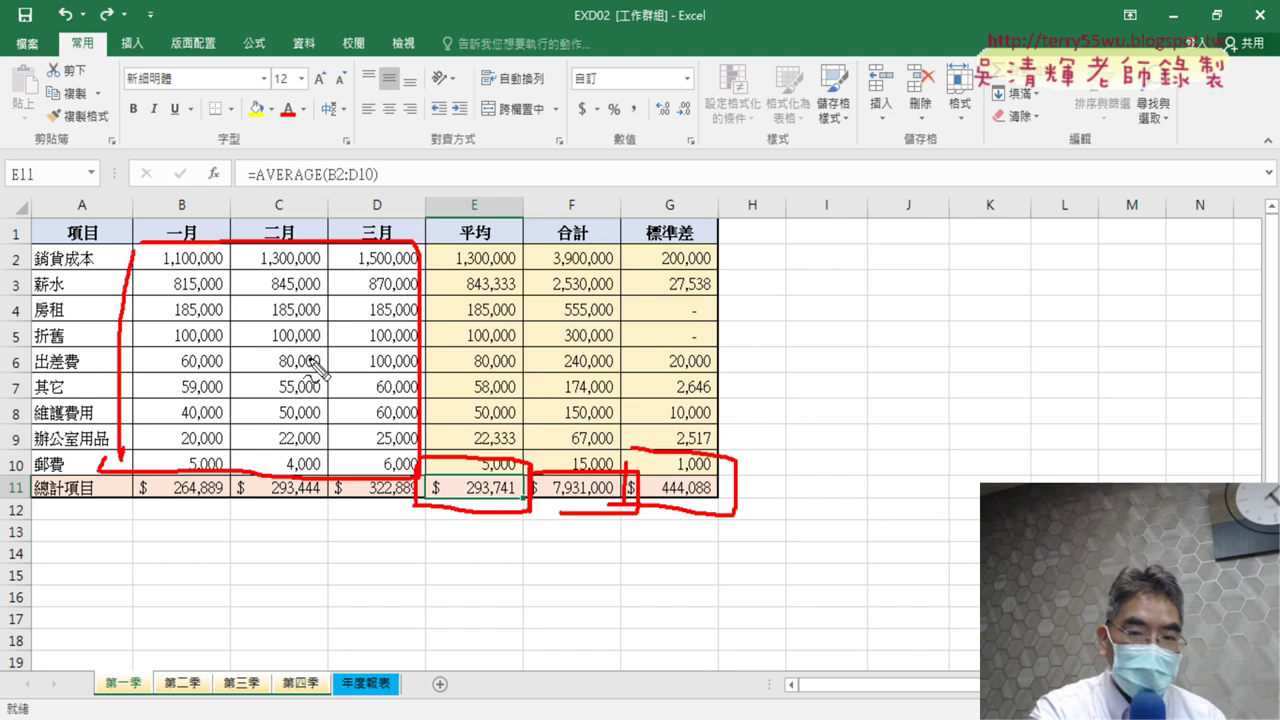
{"action": "key", "text": "Escape"}
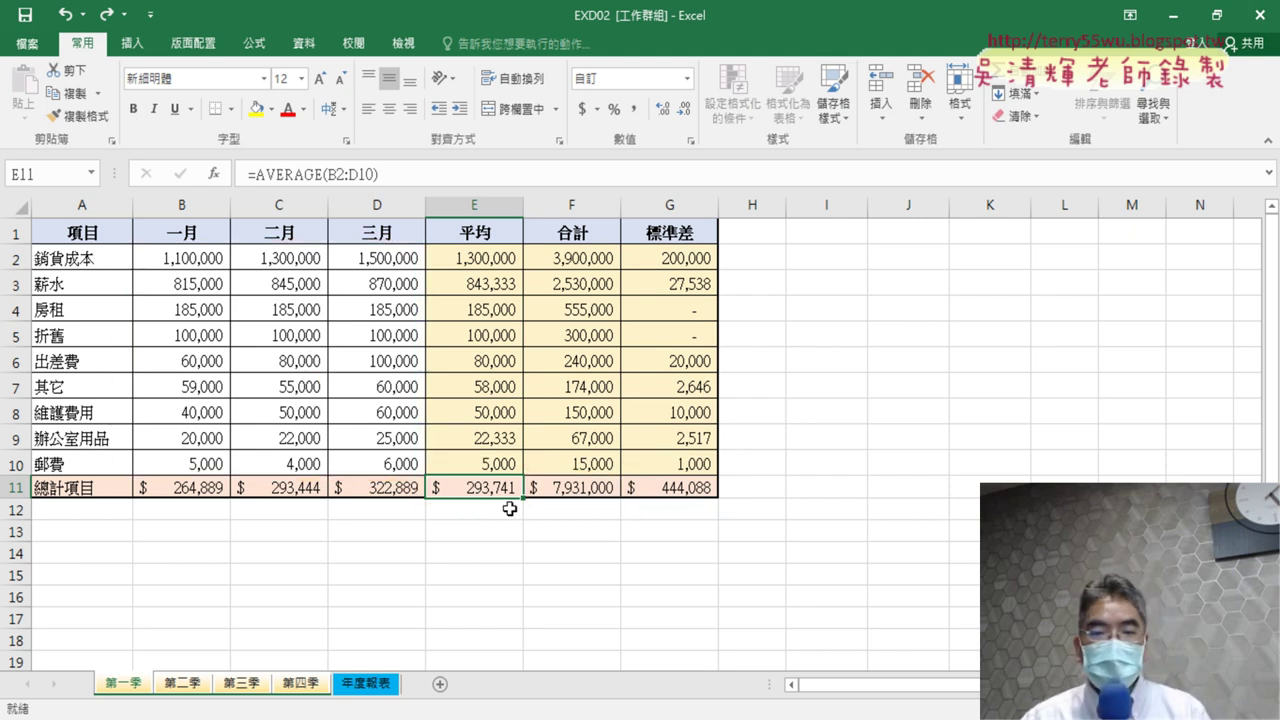
- Clear E11:G11 on the grouped quarterly sheets and paste only the formula from E10 into E11
{"action": "left_click_drag", "start_coordinate": [508, 489], "coordinate": [665, 489]}
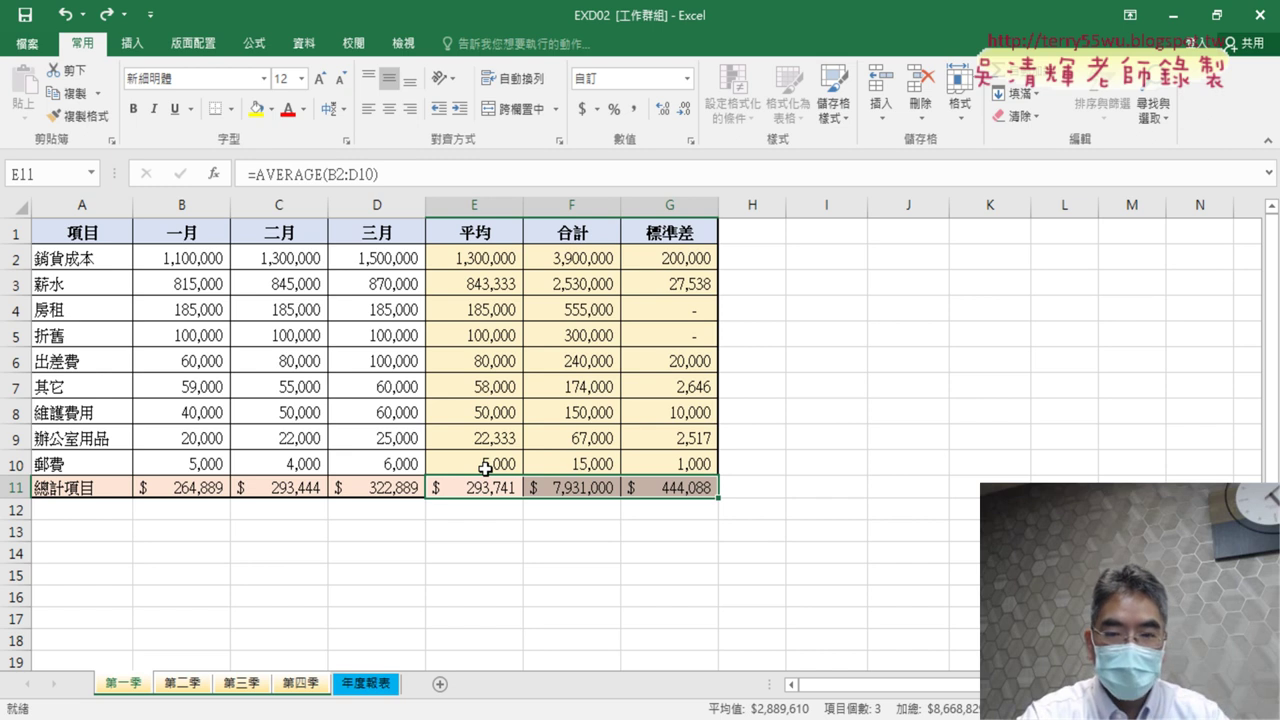
{"action": "key", "text": "Delete"}
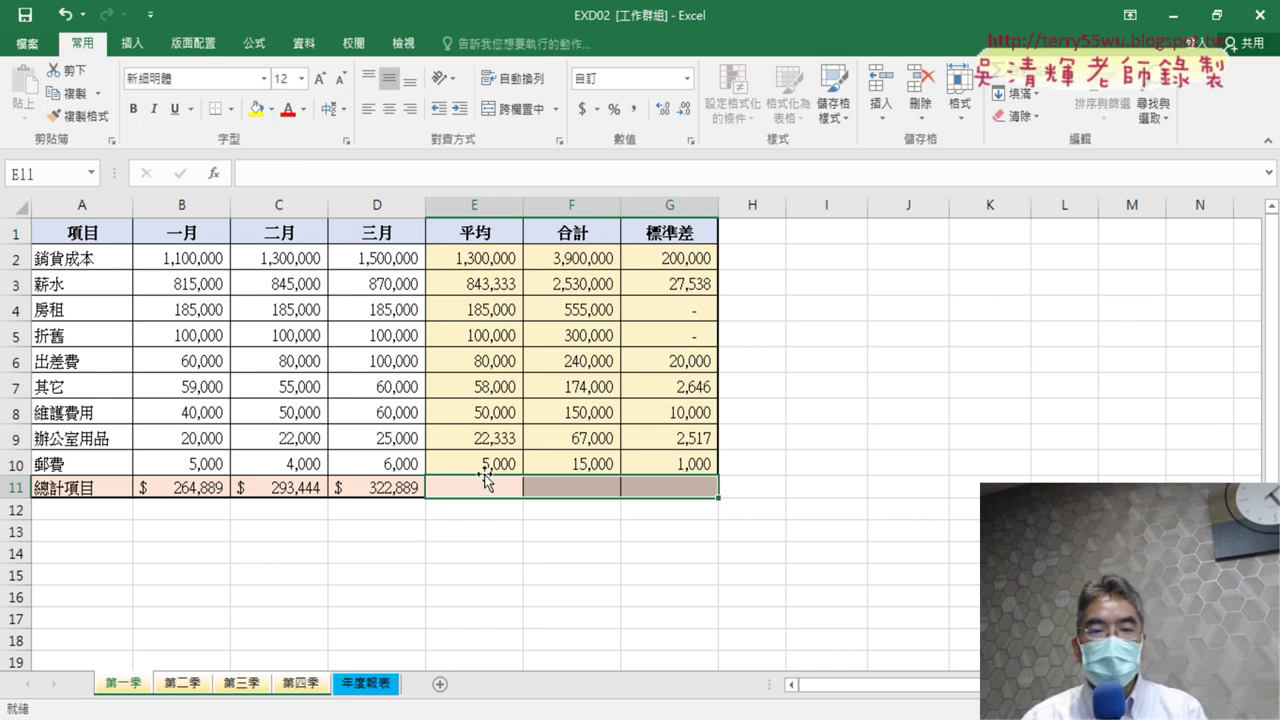
{"action": "left_click", "coordinate": [492, 461]}
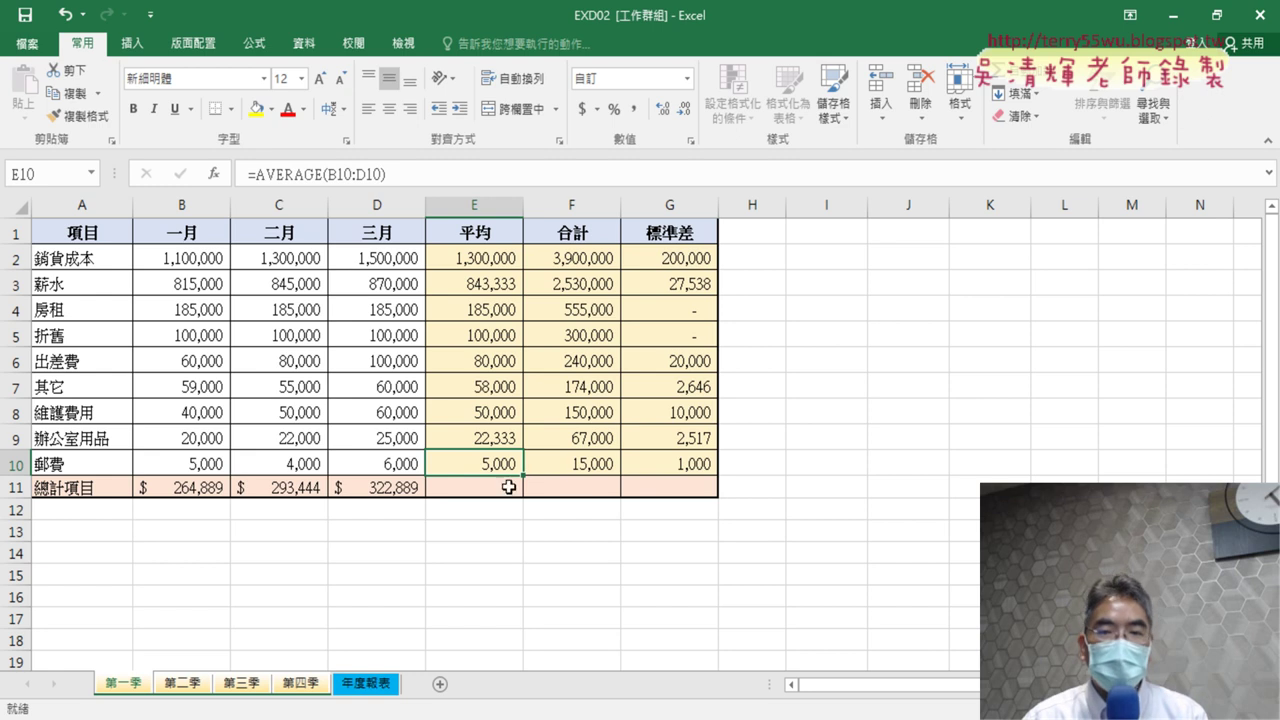
{"action": "right_click", "coordinate": [494, 460]}
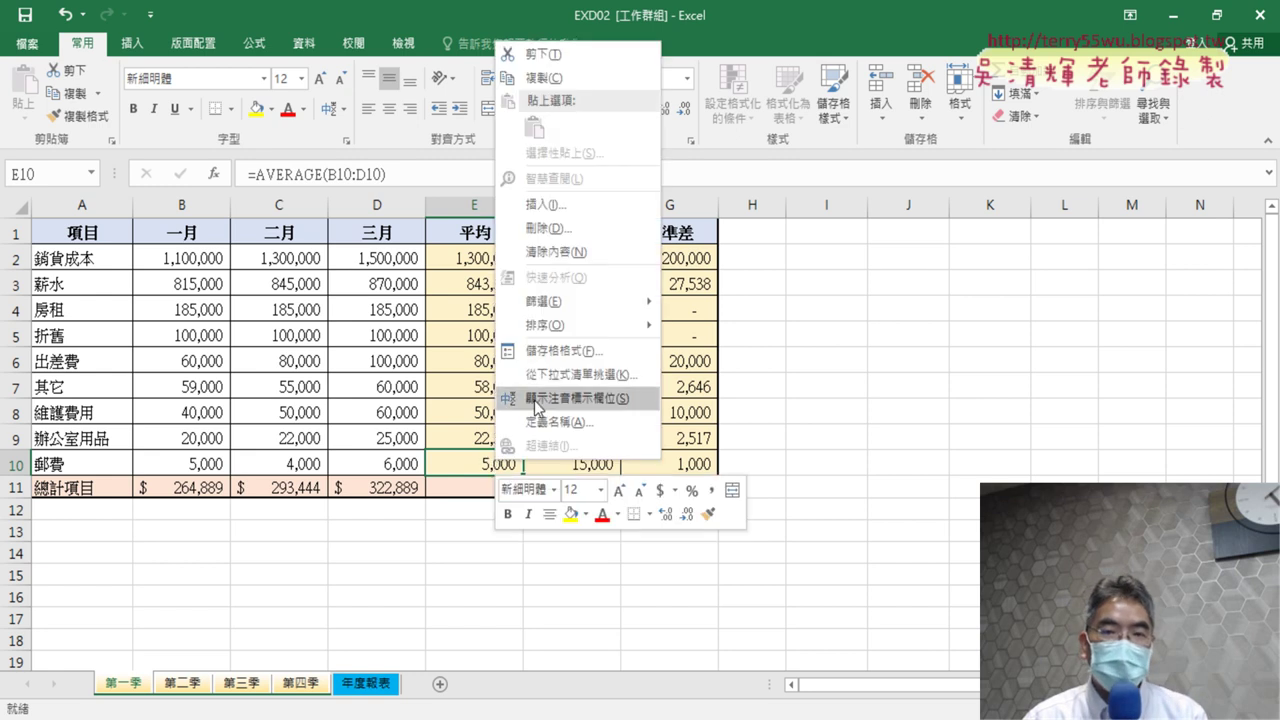
{"action": "left_click", "coordinate": [562, 80]}
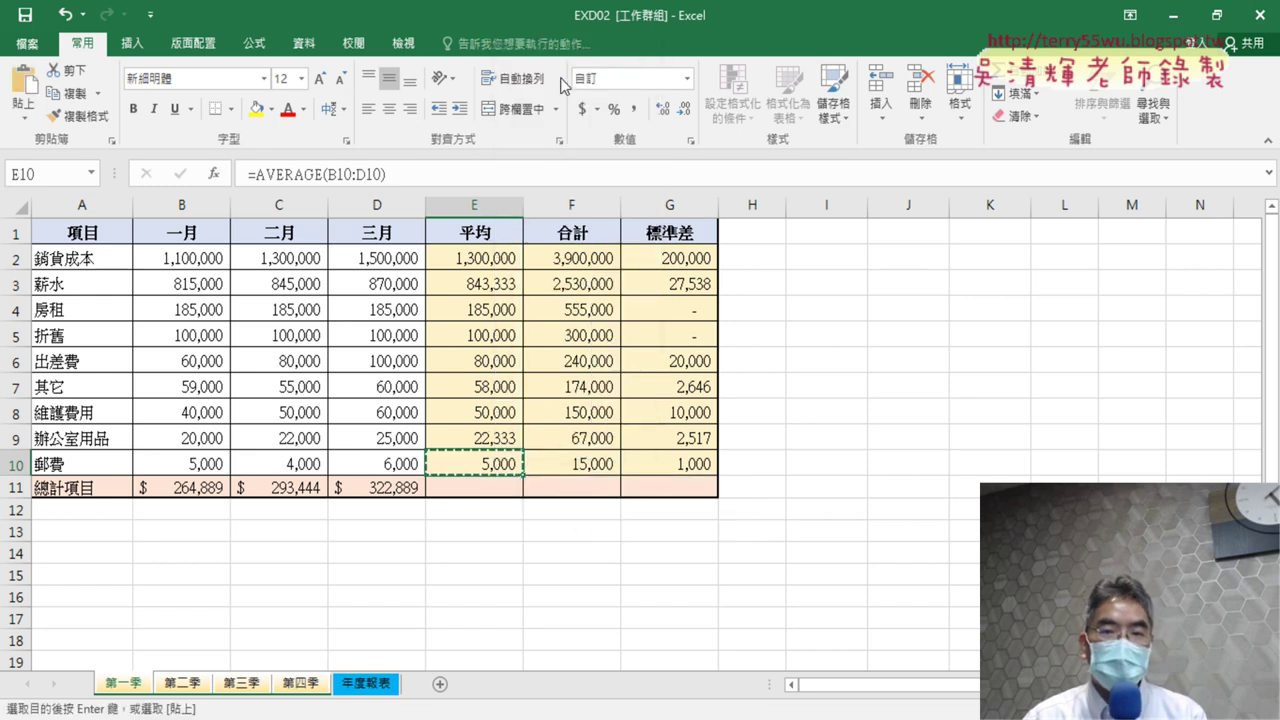
{"action": "right_click", "coordinate": [491, 488]}
{"action": "mouse_move", "coordinate": [563, 180]}
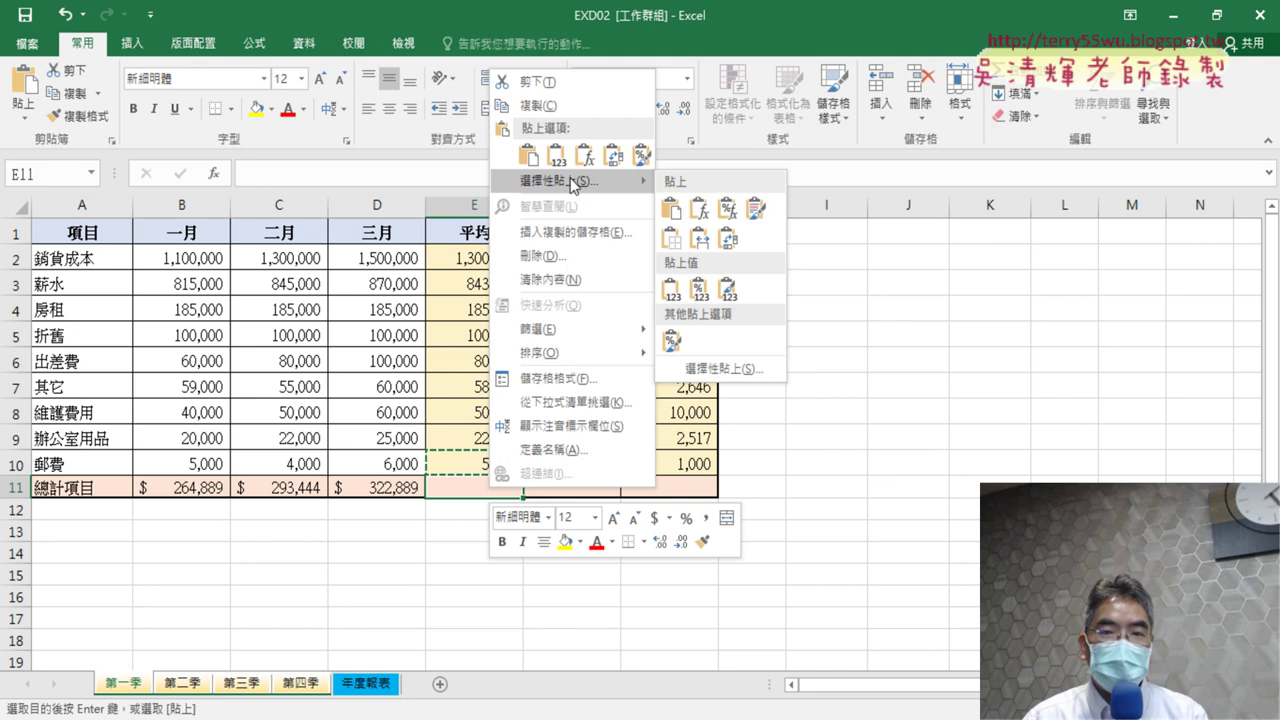
{"action": "left_click", "coordinate": [697, 357]}
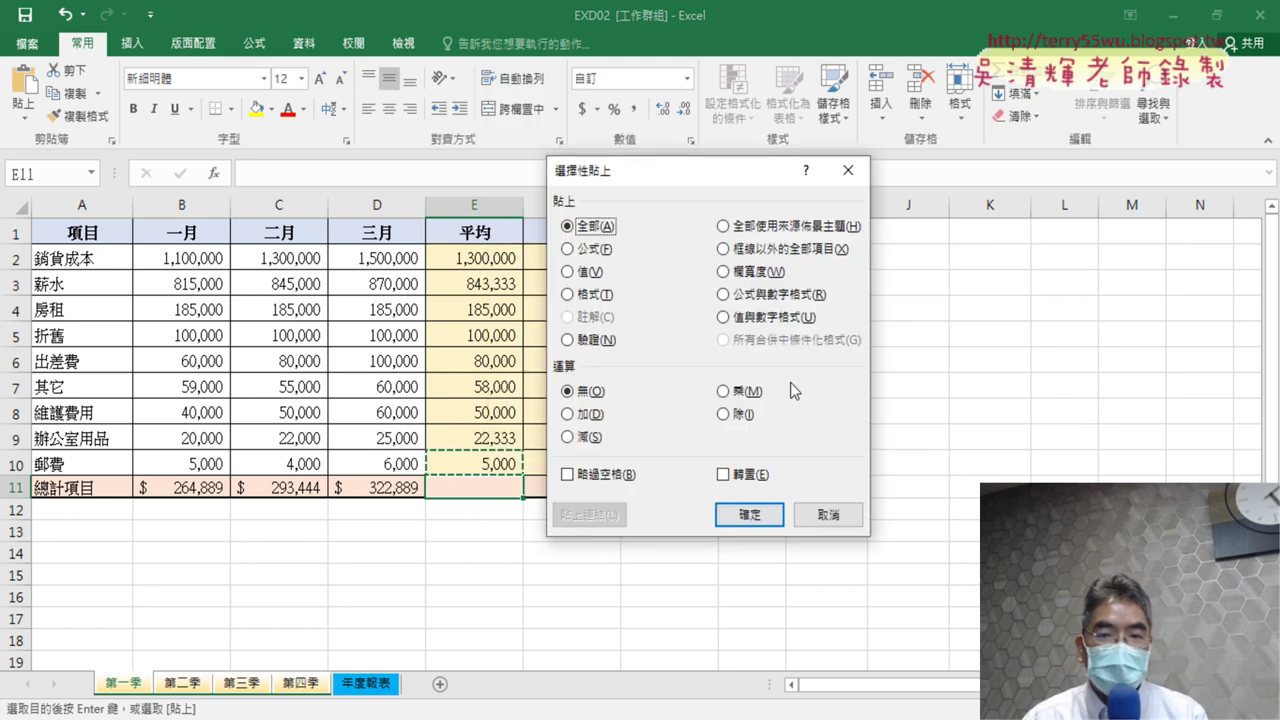
{"action": "key", "text": "f"}
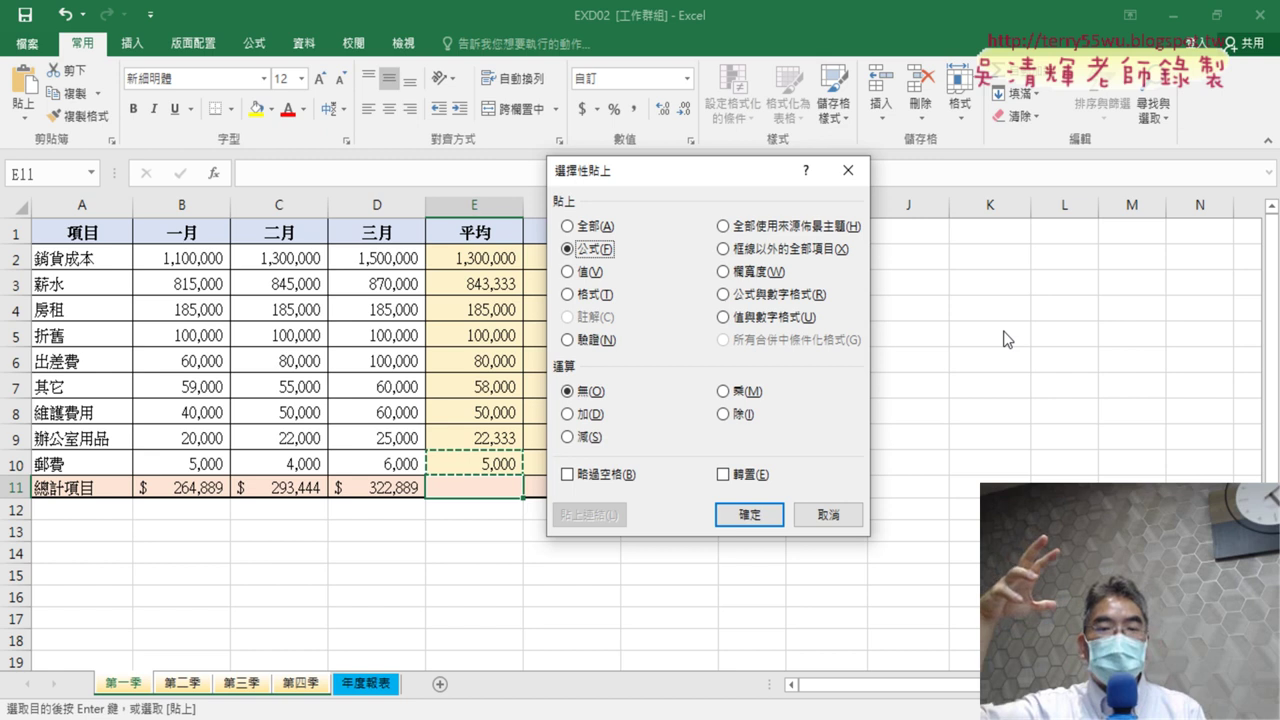
{"action": "left_click", "coordinate": [748, 514]}
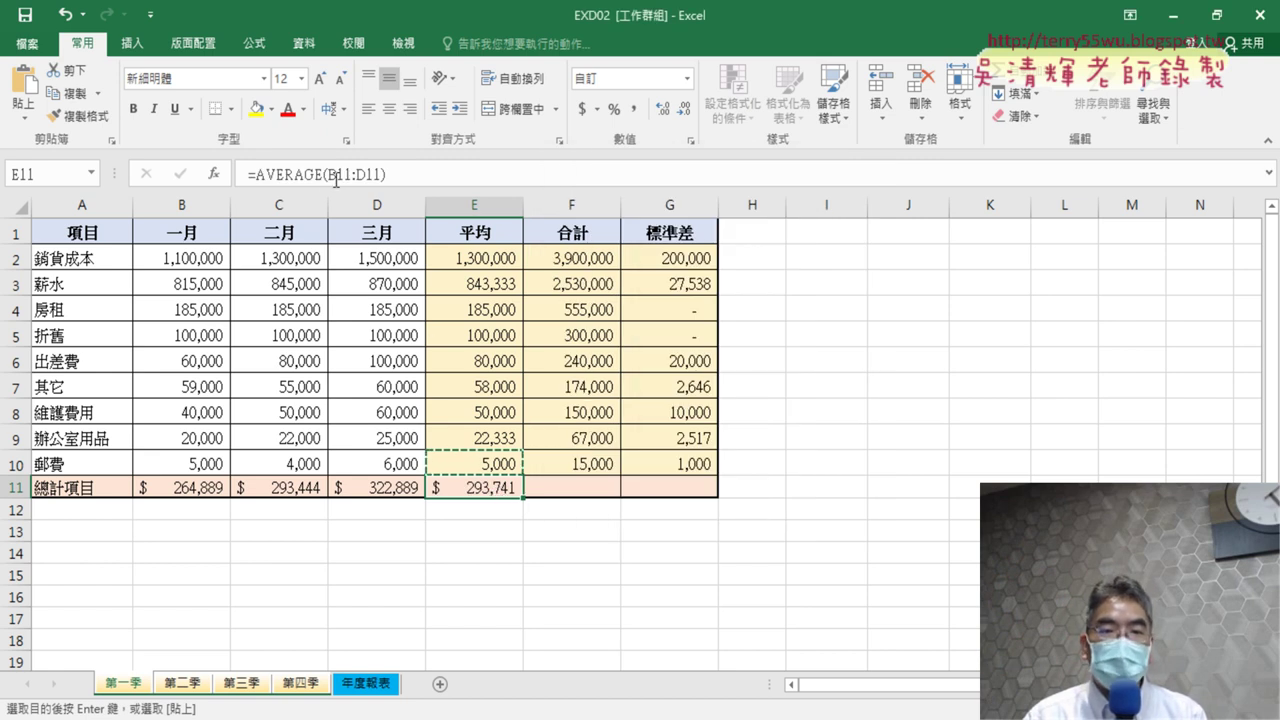
- Change the AVERAGE range in E11 to B2:D10
{"action": "left_click_drag", "start_coordinate": [325, 174], "coordinate": [376, 175]}
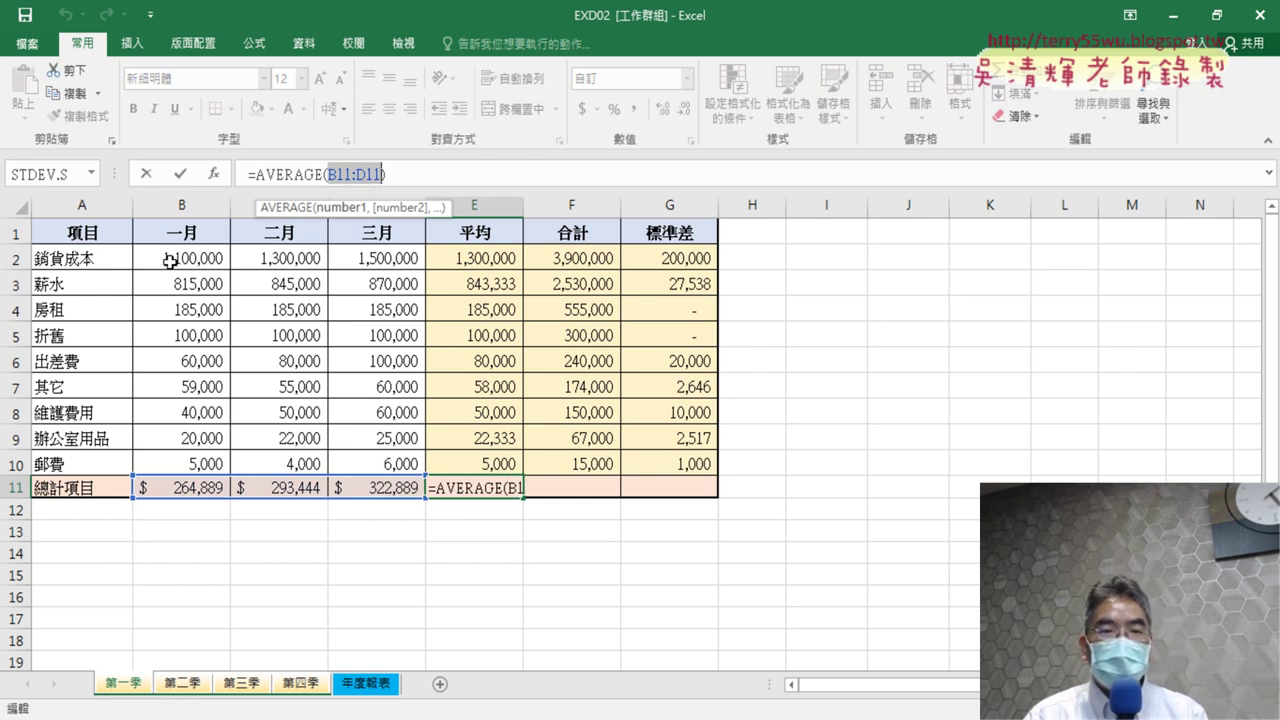
{"action": "left_click_drag", "start_coordinate": [170, 260], "coordinate": [373, 463]}
{"action": "left_click", "coordinate": [180, 174]}
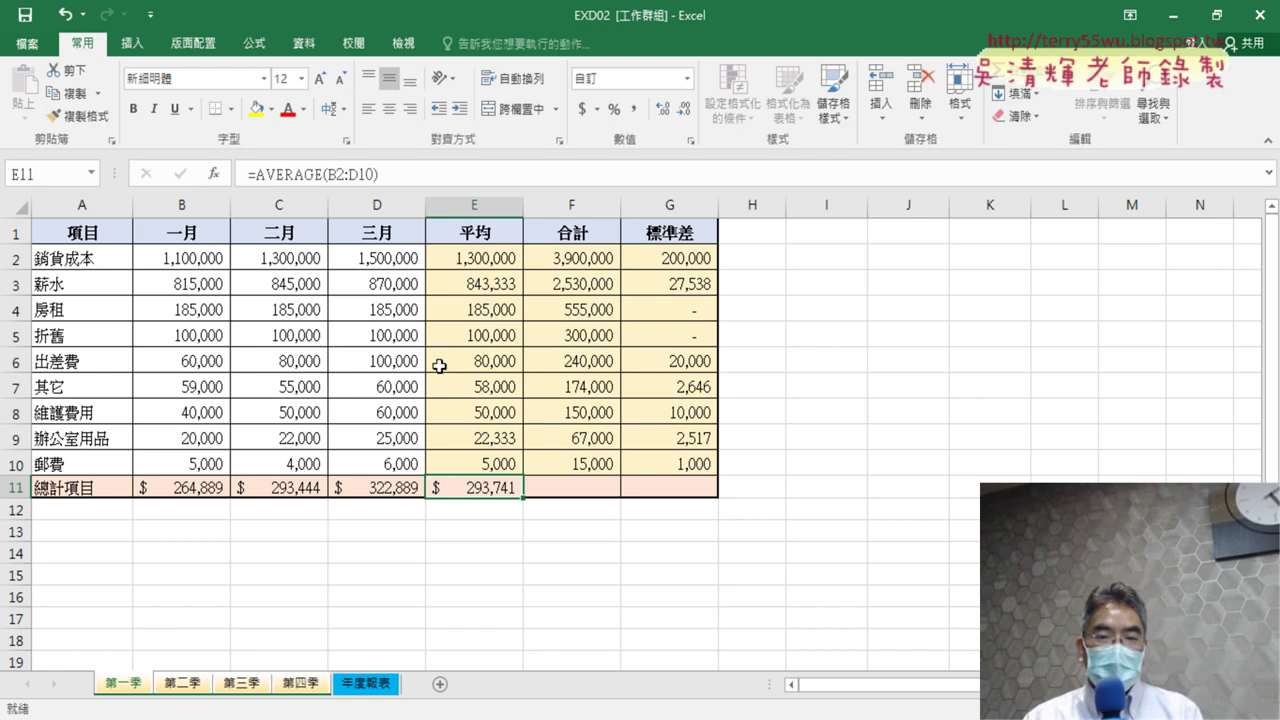
- Copy the 合計 formula from F10 and paste only the formula into F11
{"action": "left_click", "coordinate": [595, 490]}
{"action": "left_click", "coordinate": [594, 464]}
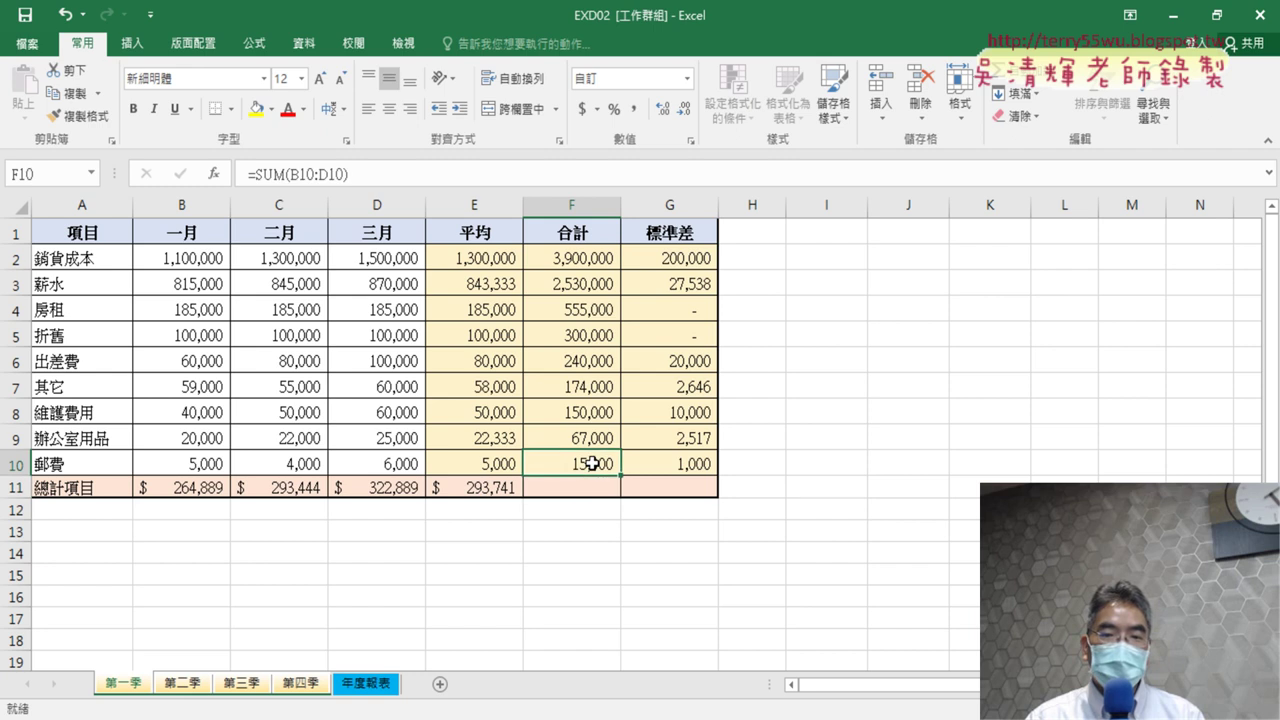
{"action": "right_click", "coordinate": [594, 464]}
{"action": "left_click", "coordinate": [697, 90]}
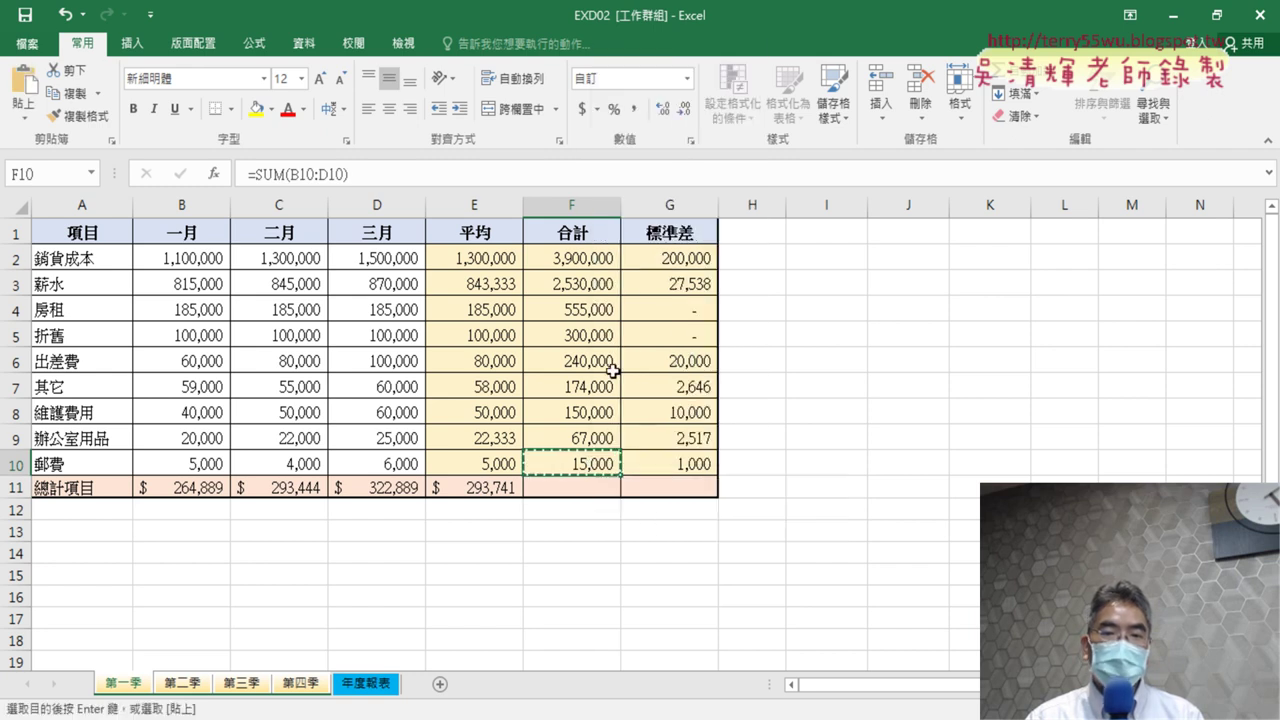
{"action": "right_click", "coordinate": [566, 488]}
{"action": "mouse_move", "coordinate": [650, 181]}
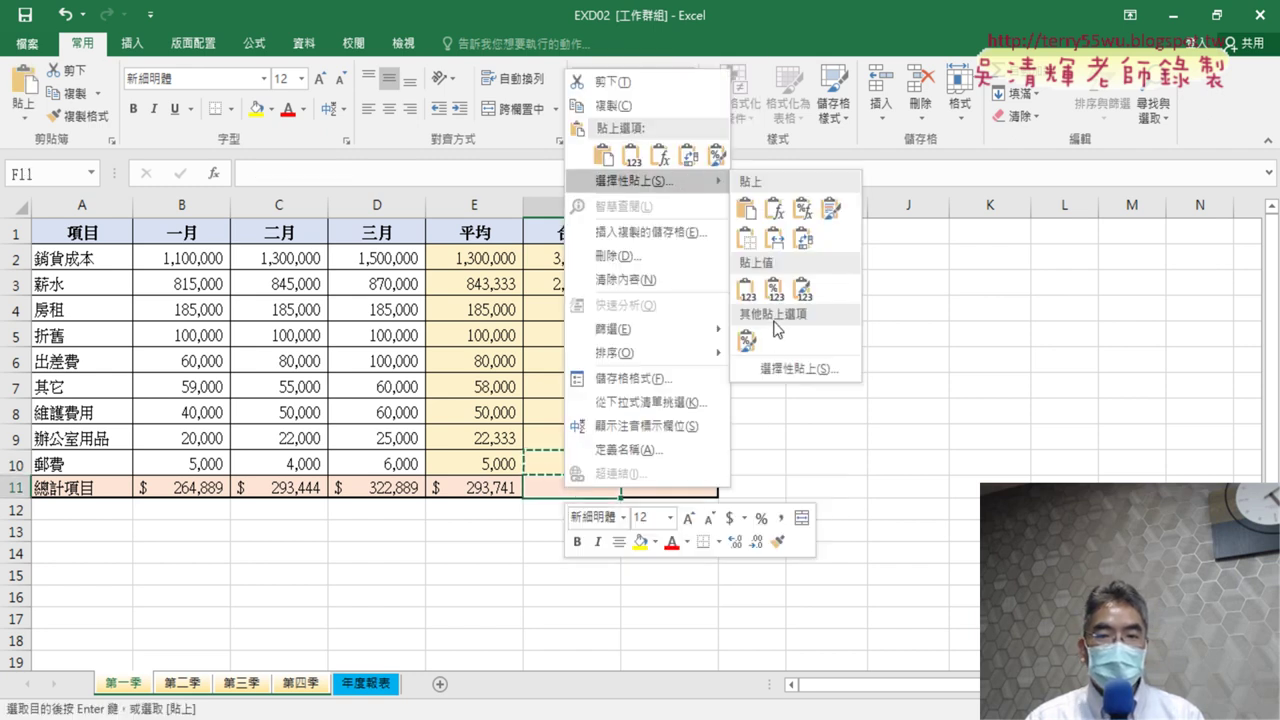
{"action": "left_click", "coordinate": [790, 364]}
{"action": "left_click", "coordinate": [664, 253]}
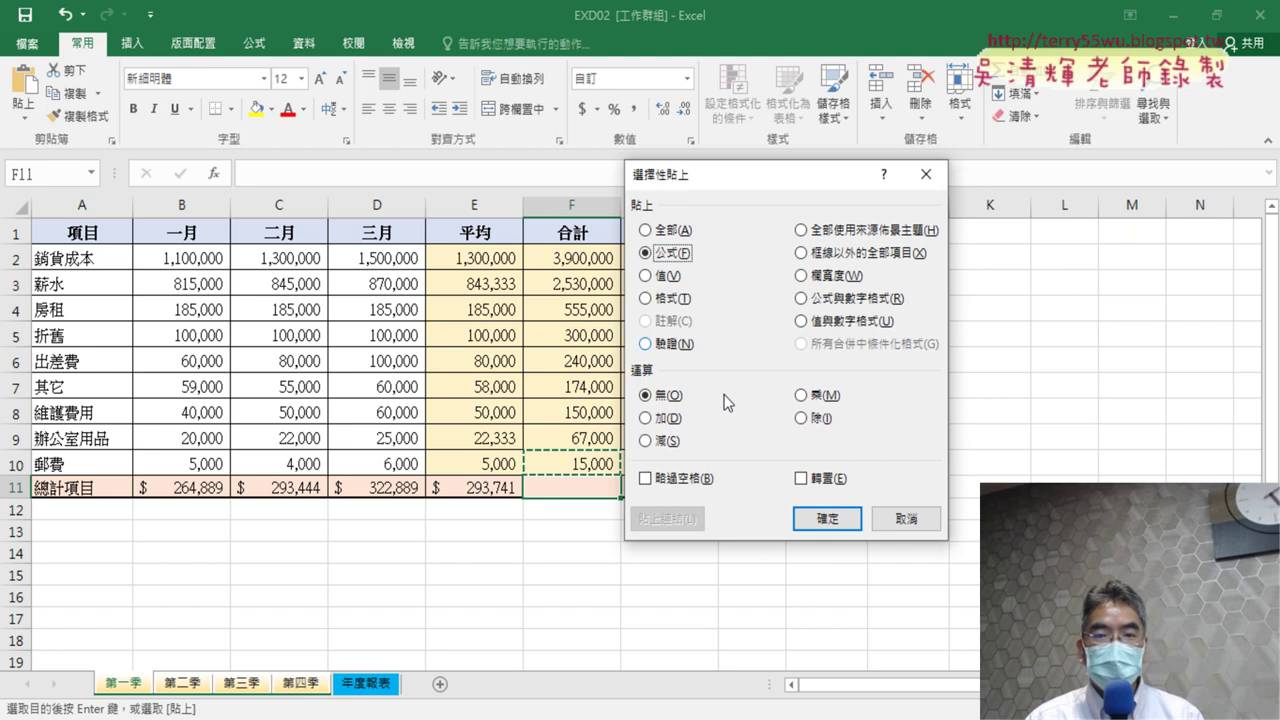
{"action": "left_click", "coordinate": [826, 517]}
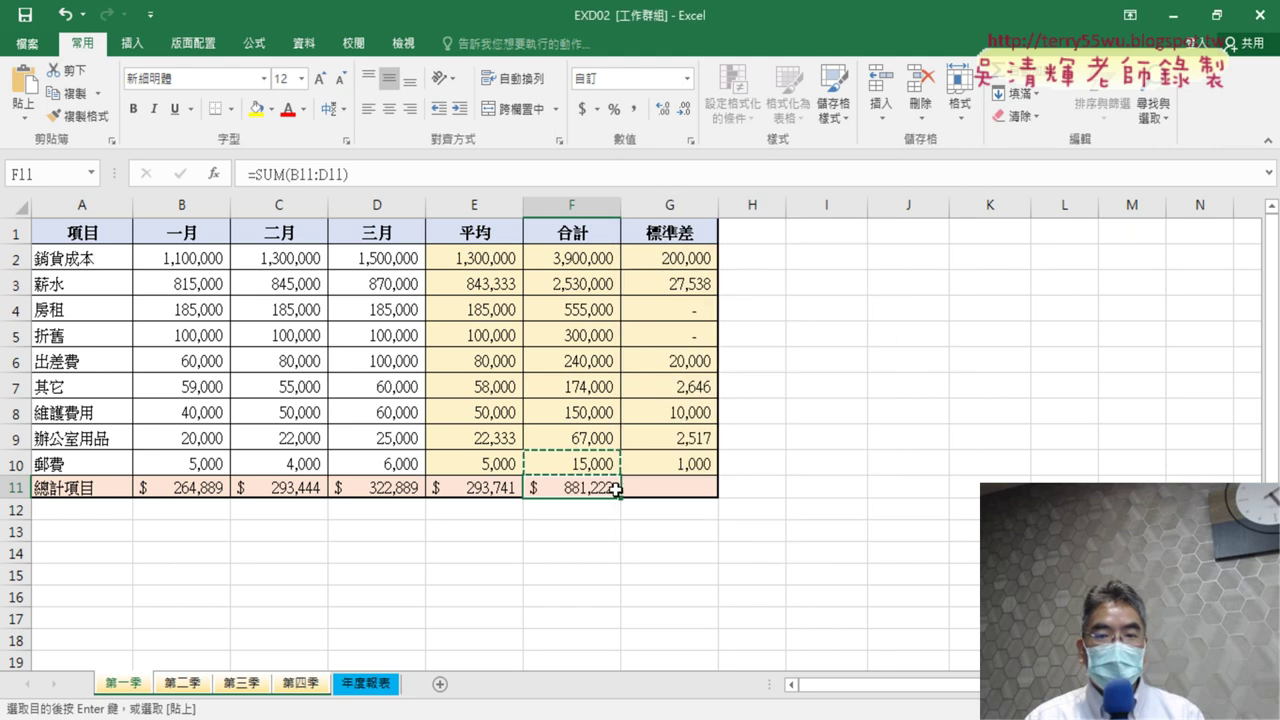
- Change the SUM range in F11 to B2:D10
{"action": "left_click", "coordinate": [296, 173]}
{"action": "left_click_drag", "start_coordinate": [303, 171], "coordinate": [340, 163]}
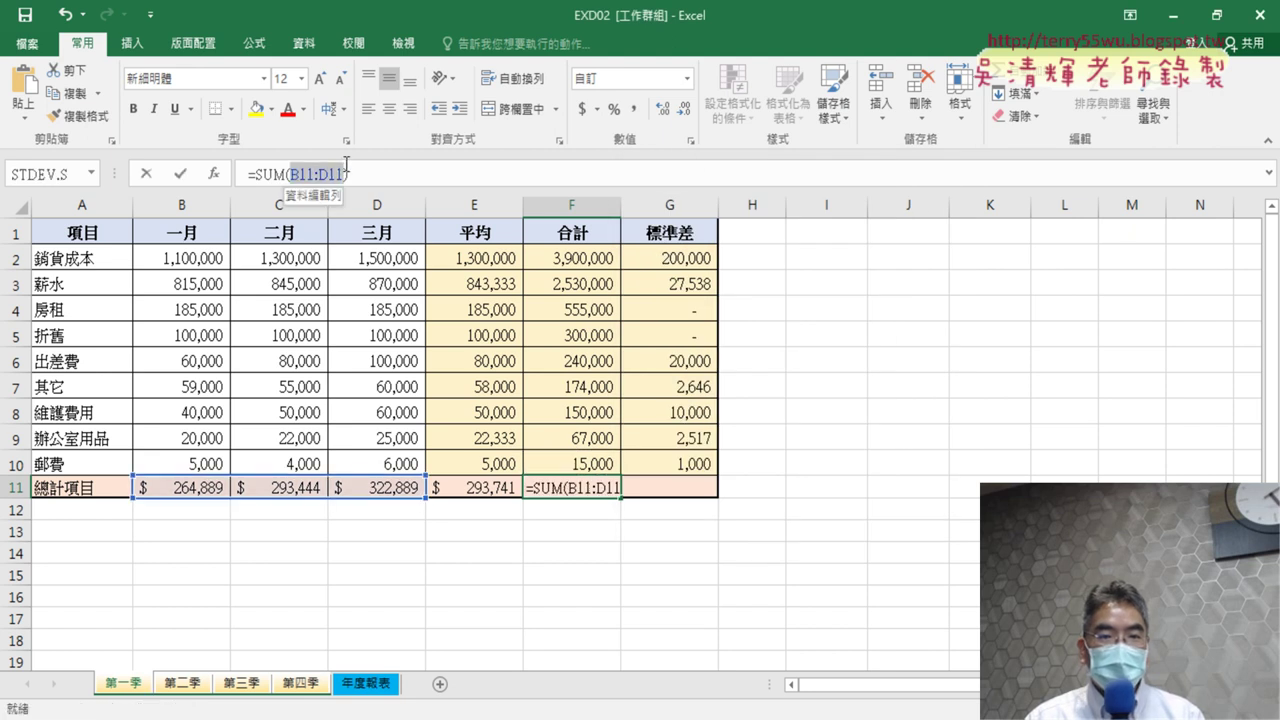
{"action": "left_click_drag", "start_coordinate": [178, 255], "coordinate": [395, 465]}
{"action": "left_click", "coordinate": [183, 173]}
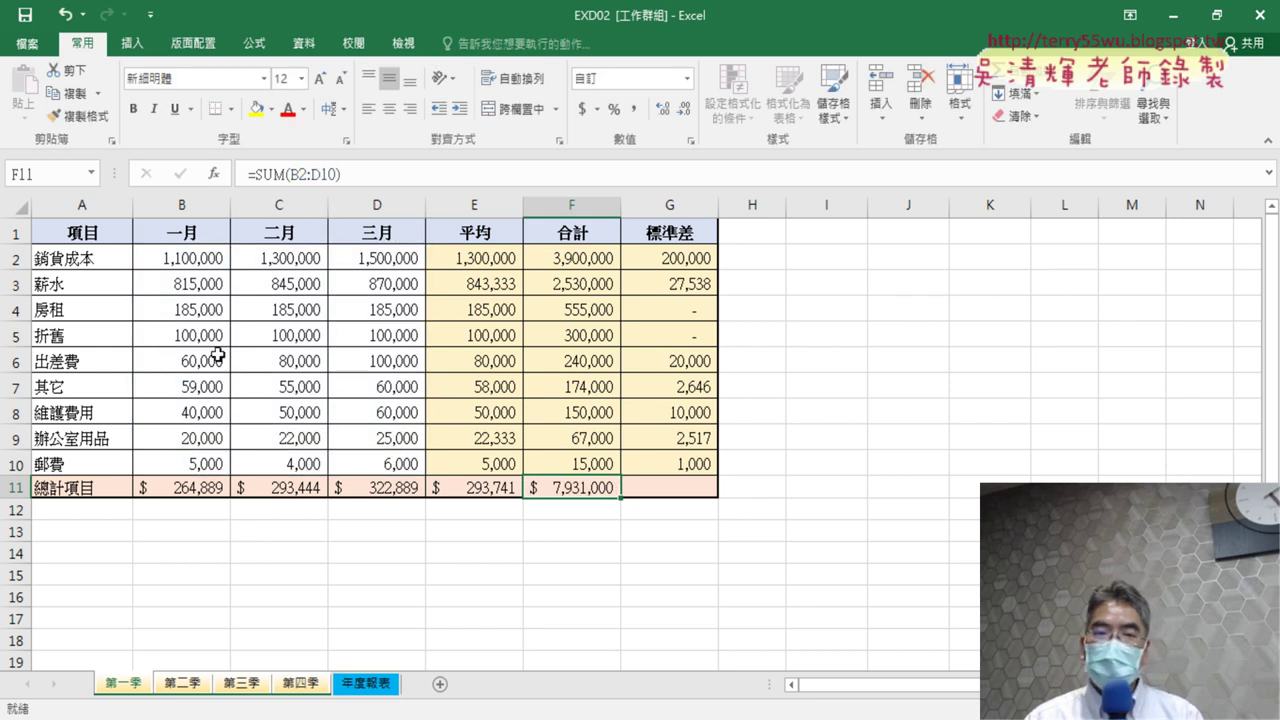
- Copy the 標準差 formula from G10 and paste only the formula into G11
{"action": "left_click", "coordinate": [675, 489]}
{"action": "left_click", "coordinate": [703, 465]}
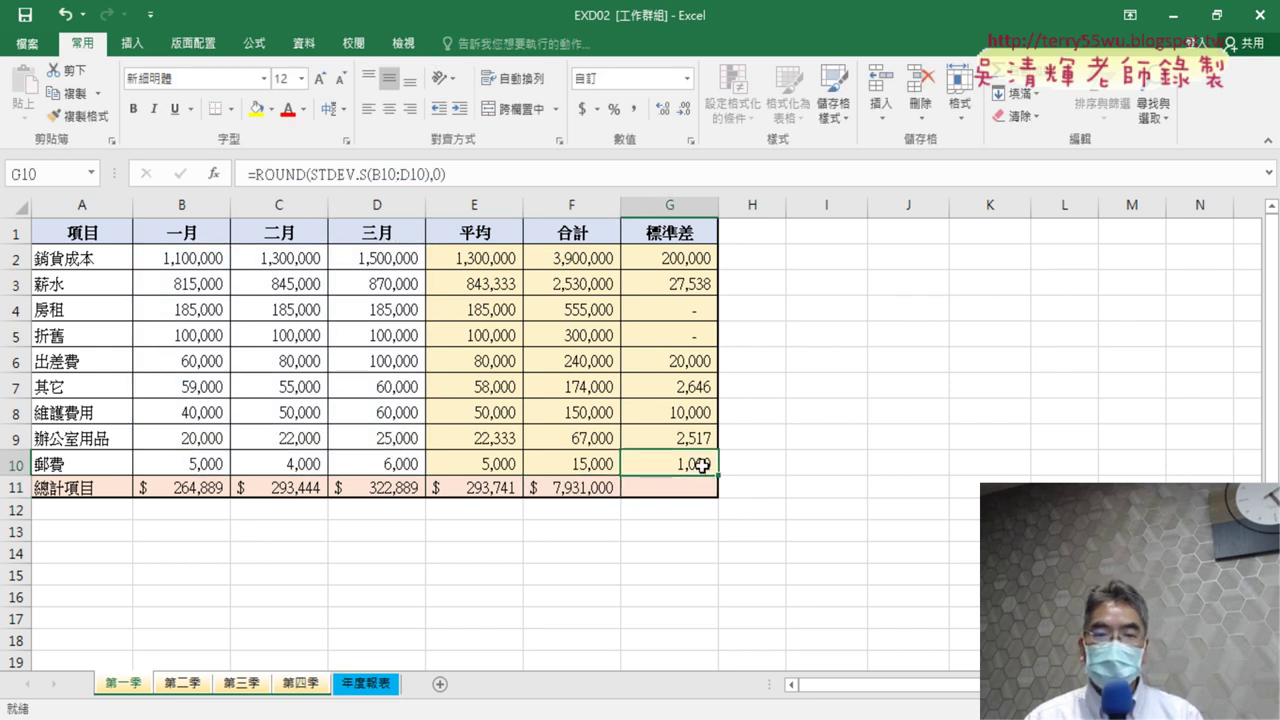
{"action": "right_click", "coordinate": [692, 467]}
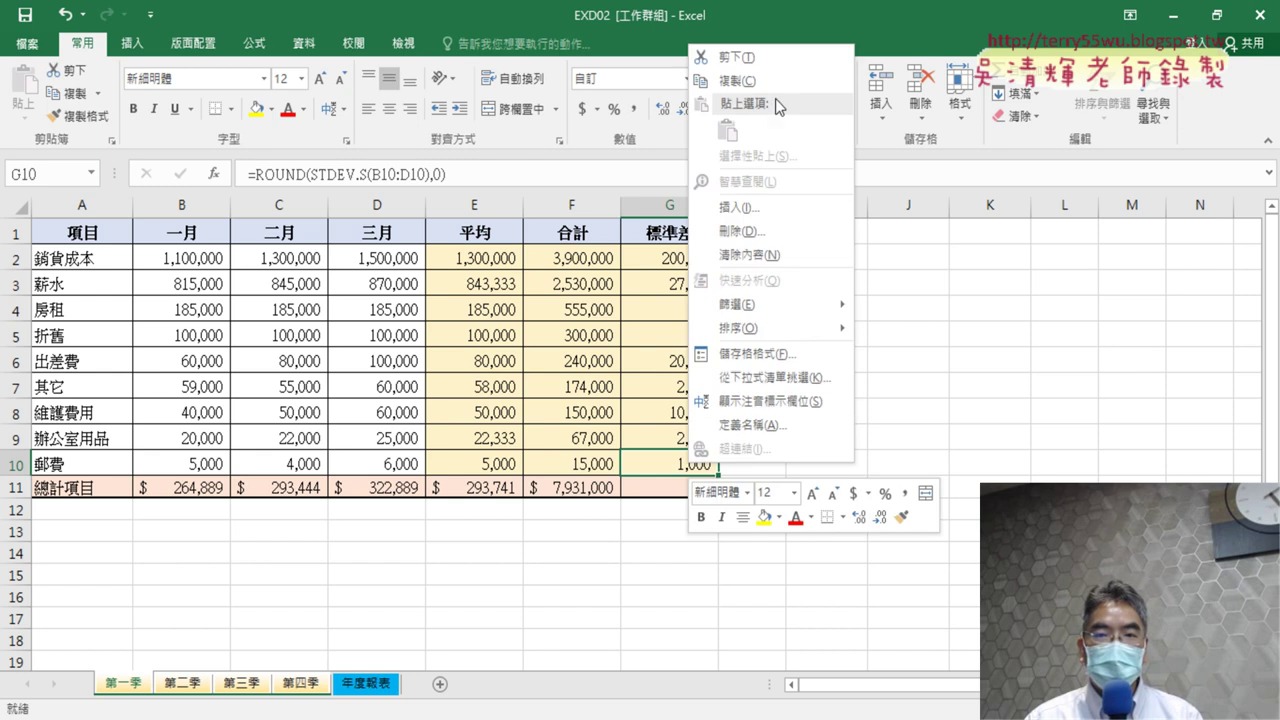
{"action": "left_click", "coordinate": [758, 82]}
{"action": "left_click", "coordinate": [680, 486]}
{"action": "right_click", "coordinate": [684, 489]}
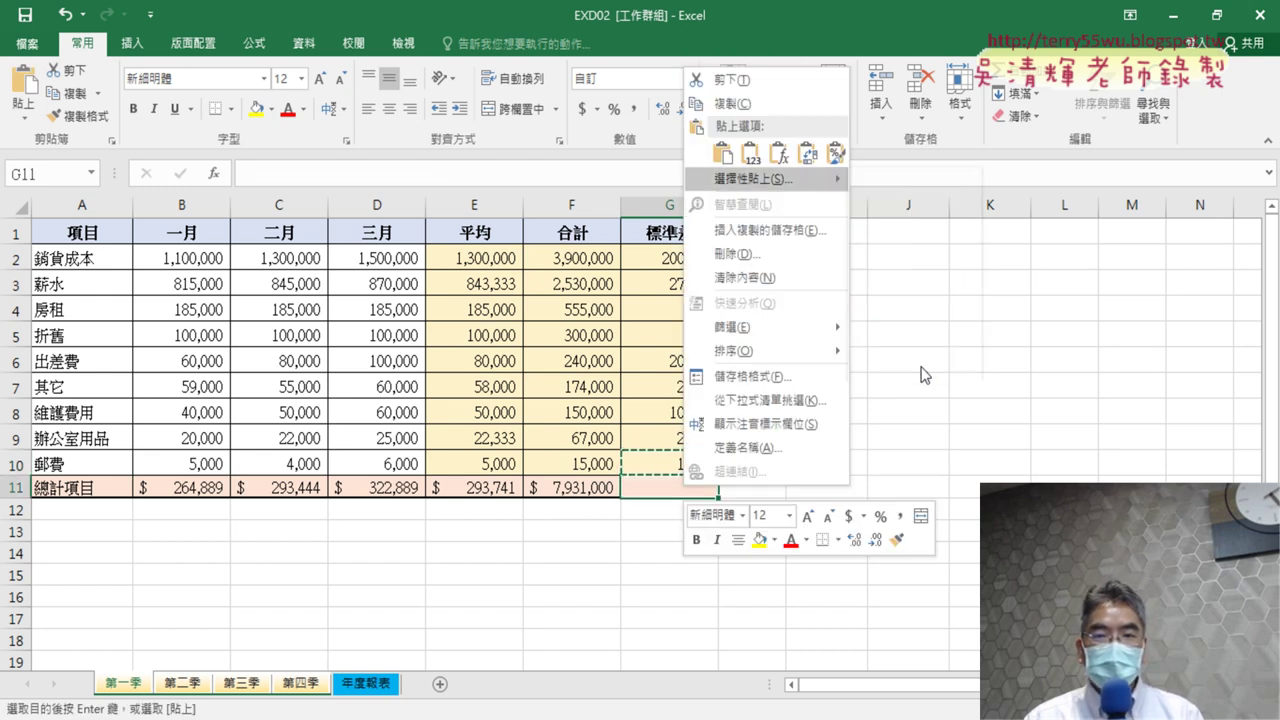
{"action": "key", "text": "s"}
{"action": "left_click", "coordinate": [780, 254]}
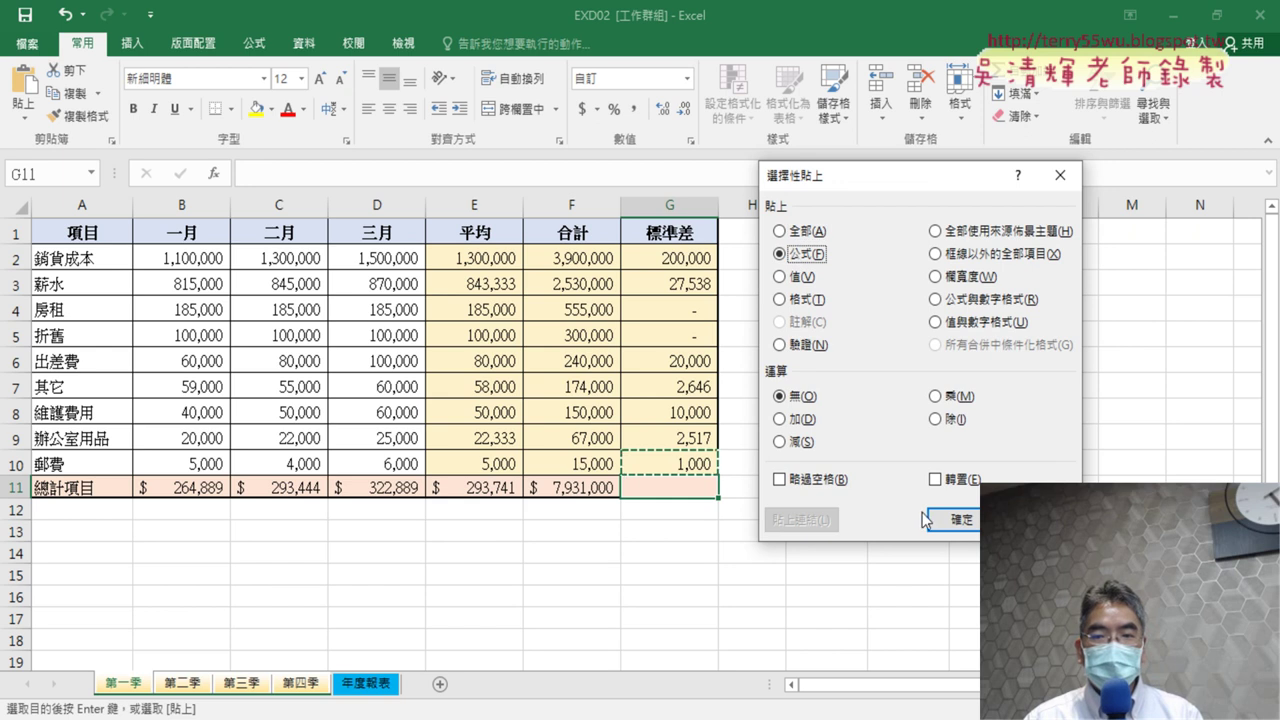
{"action": "left_click", "coordinate": [966, 520]}
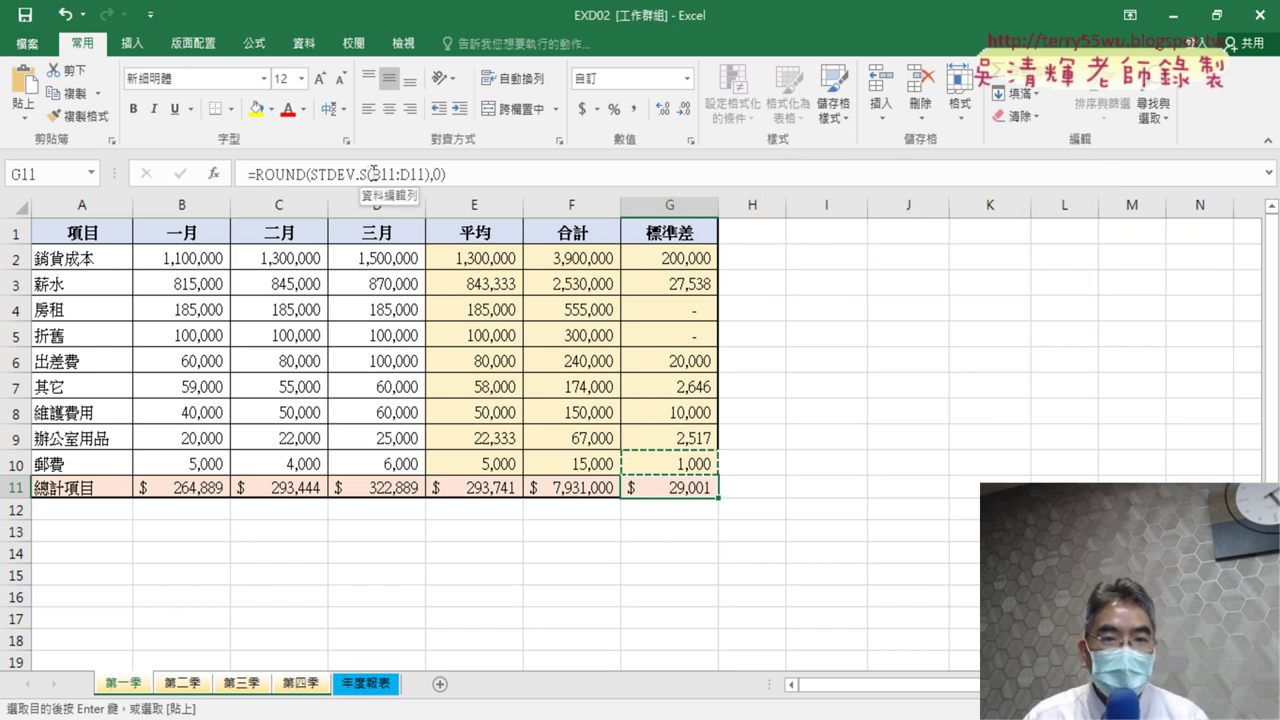
- Change the STDEV.S range inside the ROUND formula in G11 to B2:D10
{"action": "left_click_drag", "start_coordinate": [371, 174], "coordinate": [430, 174]}
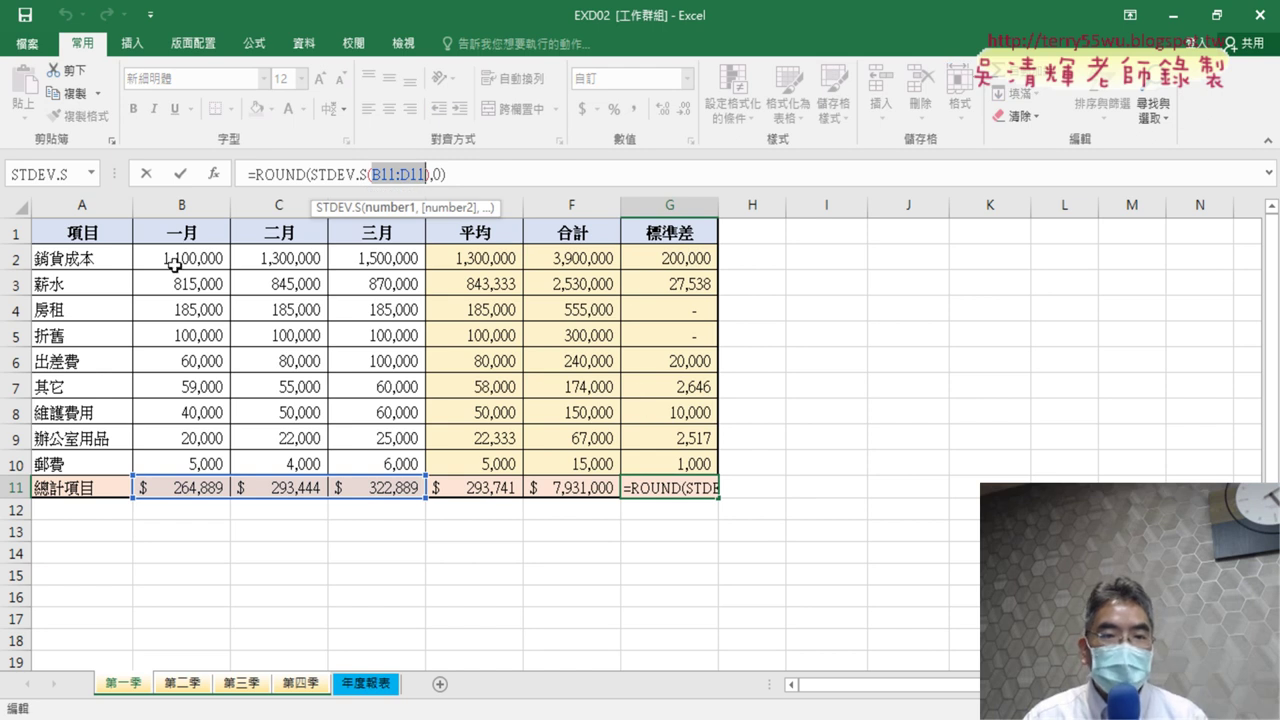
{"action": "left_click_drag", "start_coordinate": [174, 264], "coordinate": [371, 461]}
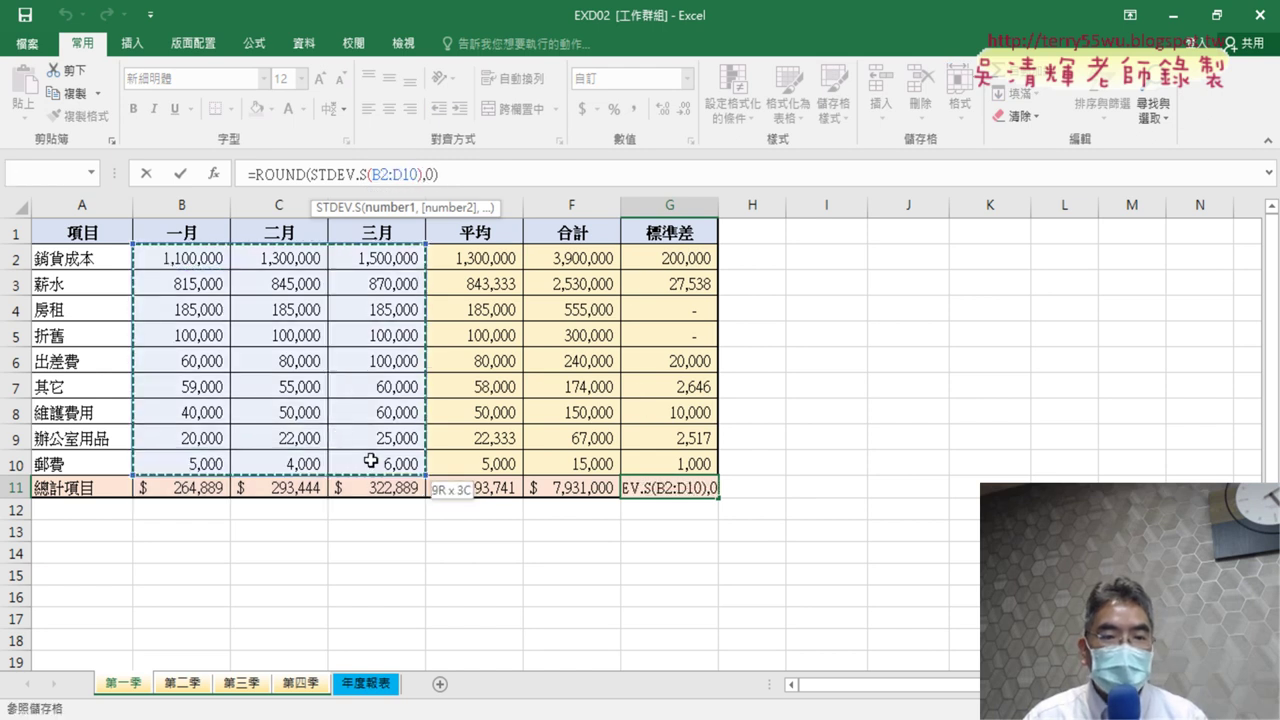
{"action": "left_click", "coordinate": [180, 174]}
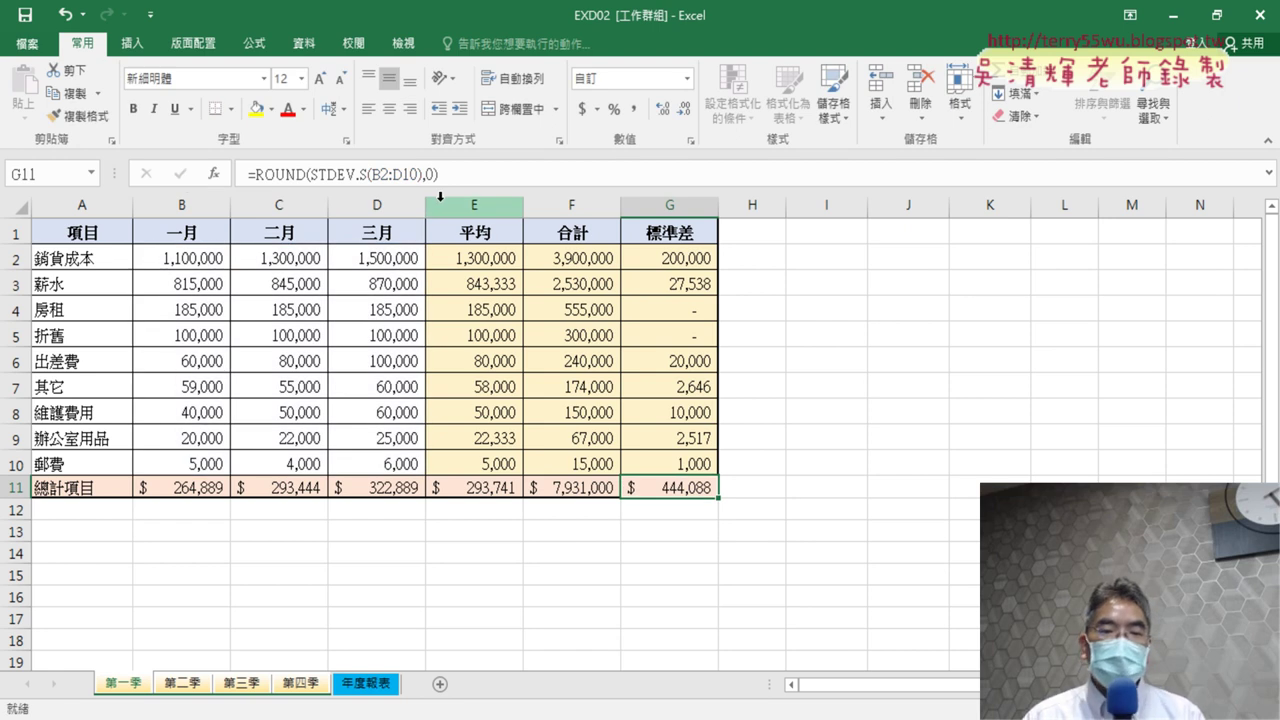
- Switch to the 年度報表 sheet
{"action": "left_click", "coordinate": [368, 684]}
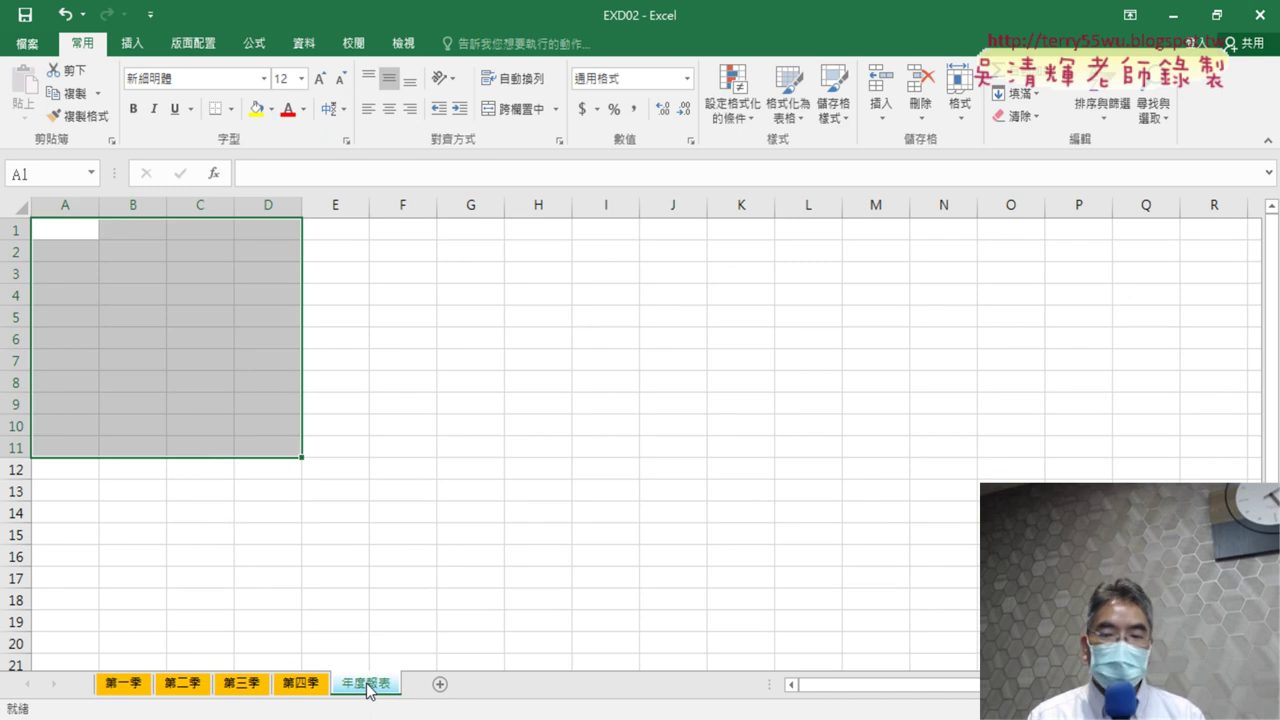